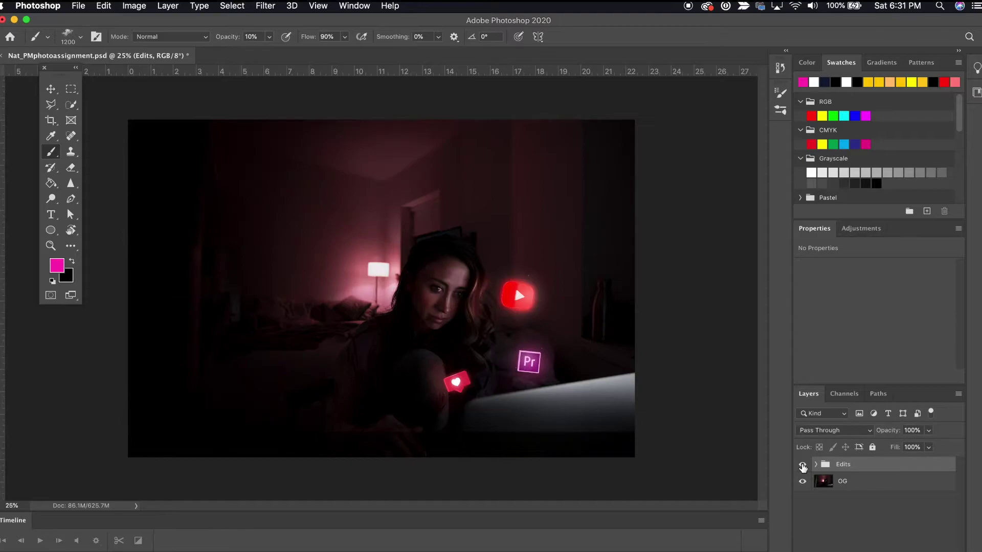
Step: Hide the Edits group and duplicate the OG layer
left_click(802, 465)
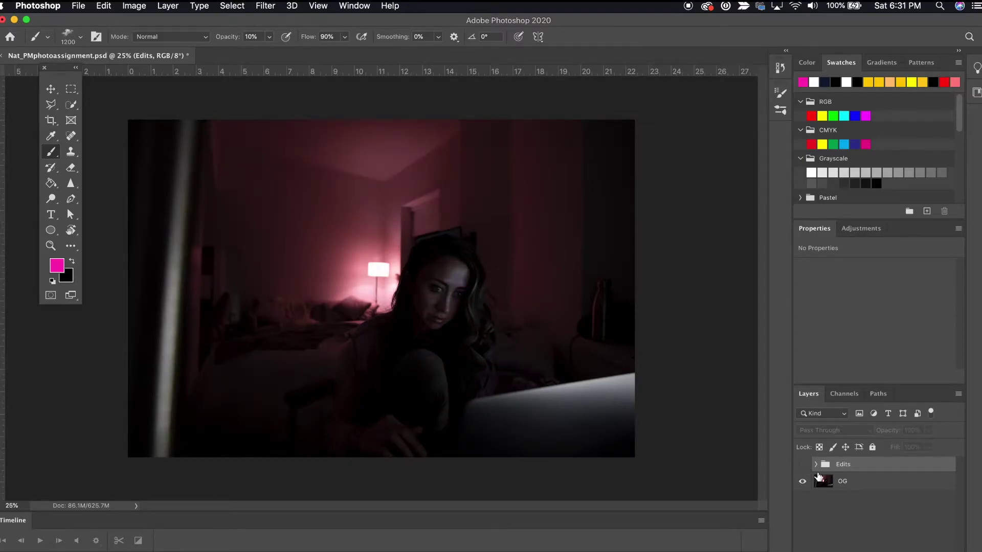
left_click(842, 482)
key("super+j")
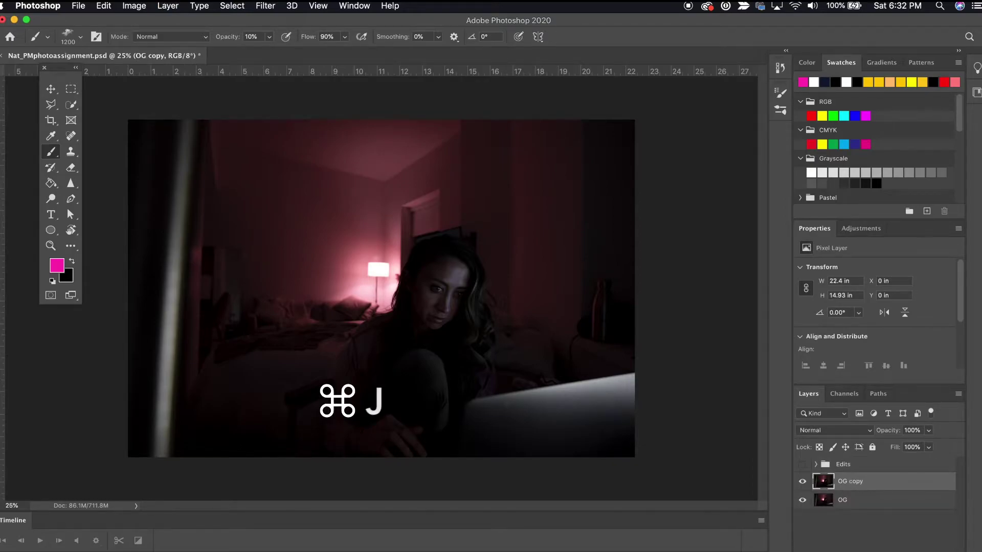
Step: Remove the bright vertical streak at the photo's left side from the OG copy layer with the Spot Healing Brush
key("j")
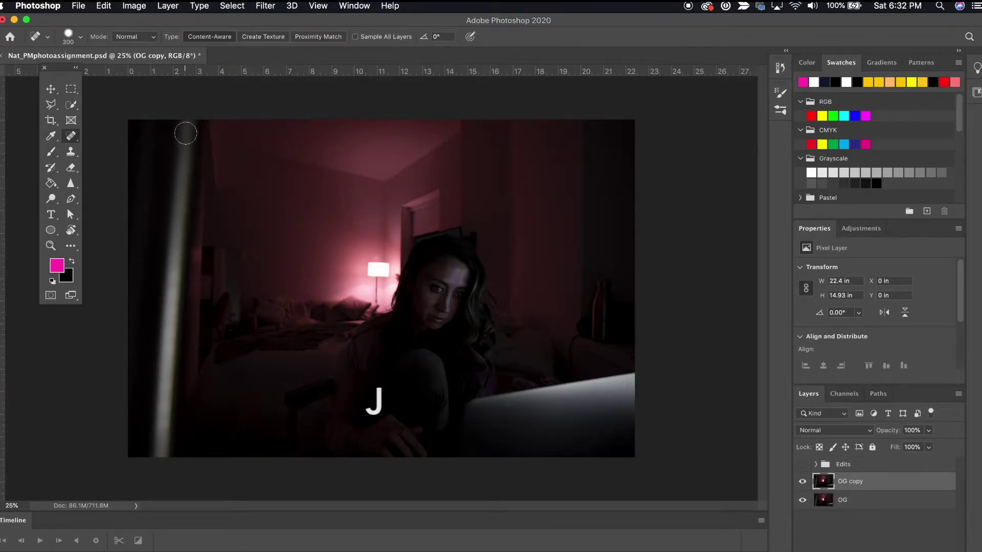
left_click_drag(185, 128, 155, 476)
mouse_move(186, 138)
left_mouse_down()
mouse_move(189, 247)
mouse_move(169, 481)
left_mouse_up()
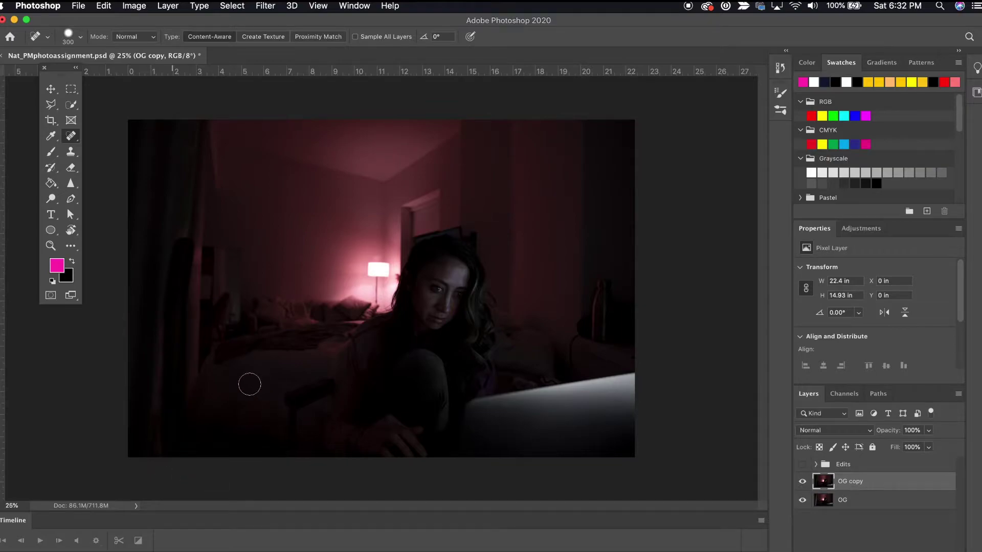
key("super+plus")
key("super+plus")
scroll(233, 300, "left", 5)
scroll(234, 300, "up", 3)
scroll(250, 337, "down", 5)
key("super+minus")
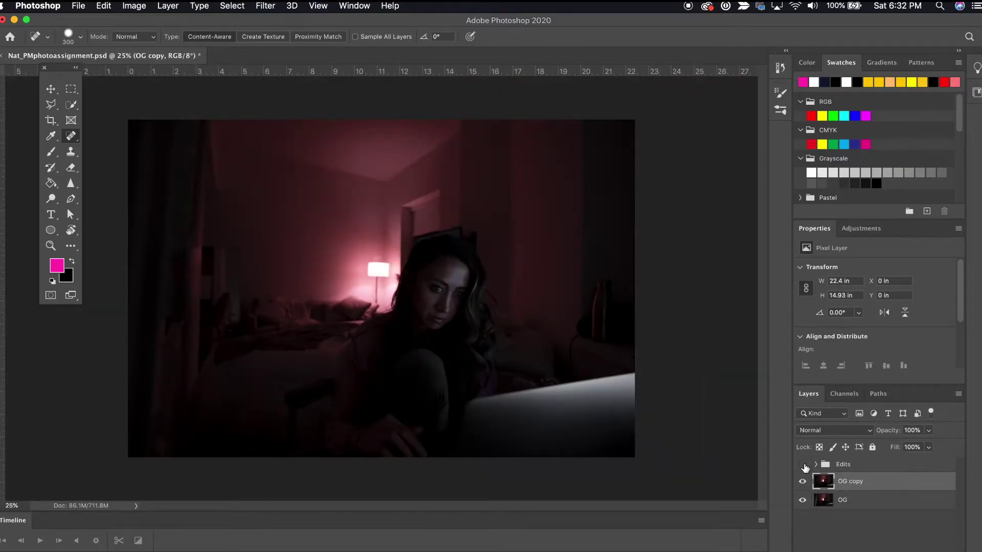
left_click(803, 465)
left_click(803, 465)
Step: Create a new layer above OG copy and rename it Gradient
key("super+shift+n")
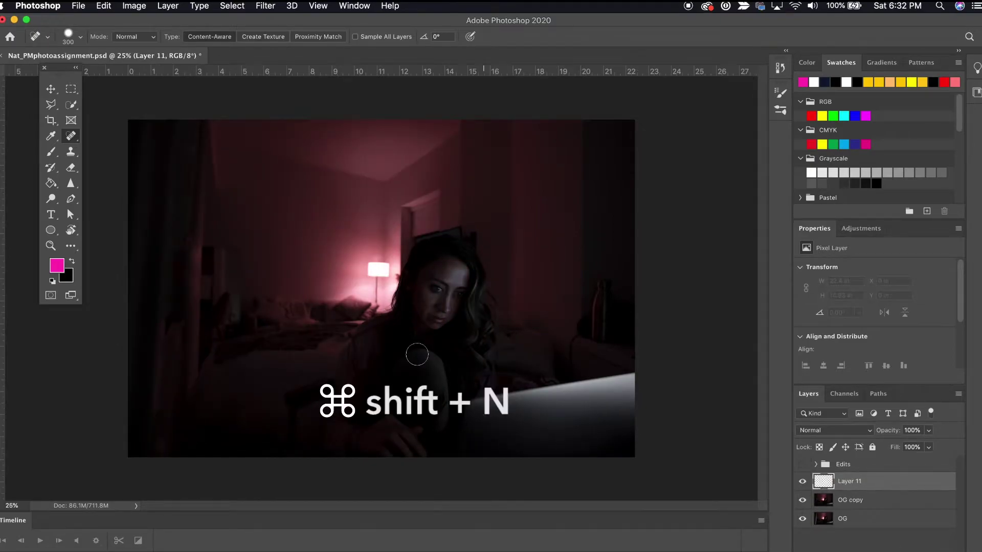
double_click(850, 482)
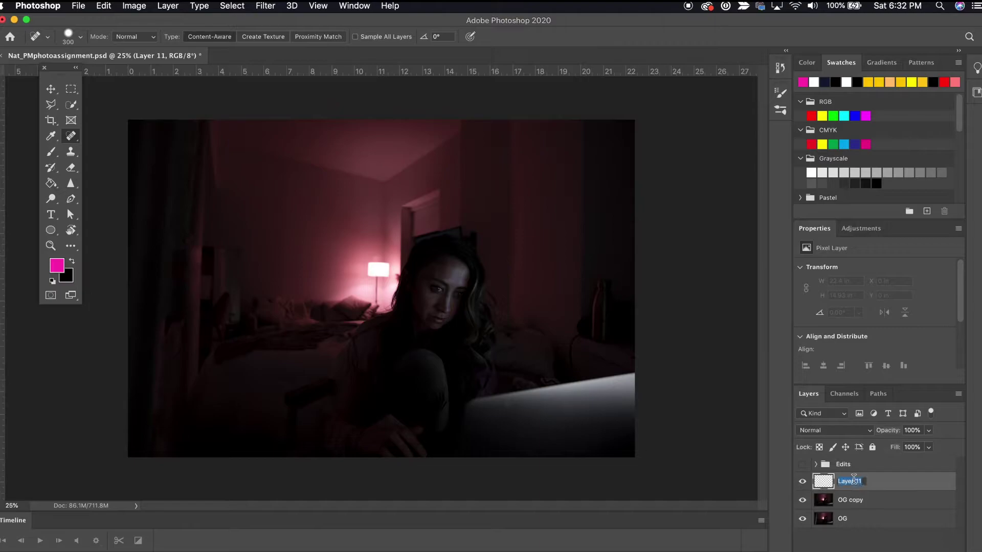
type("Gradient")
key("Return")
Step: Darken the left side of the photo with a black-to-transparent gradient on the Gradient layer
key("g")
key("x")
key("super+minus")
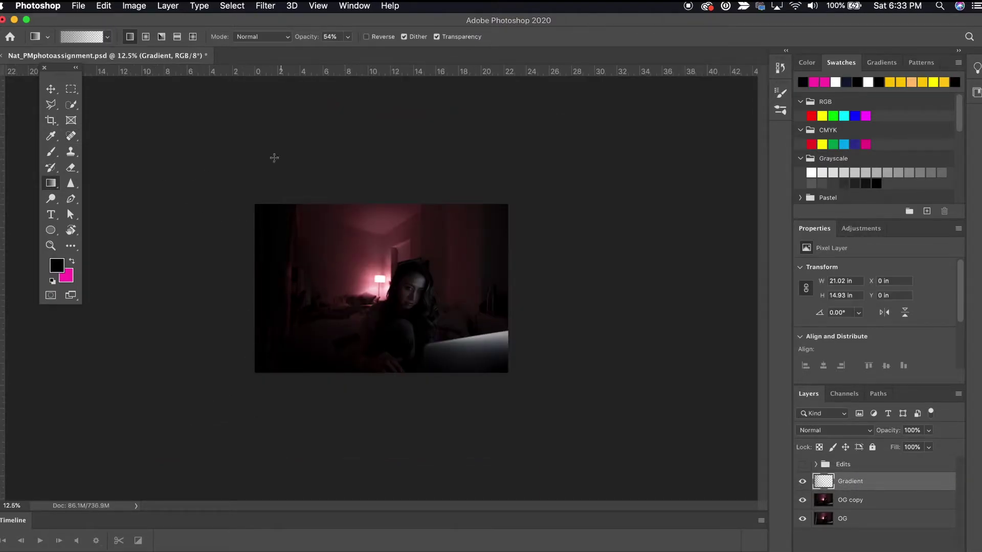
Step: Lower the Eraser's opacity and adjust its brush size for softening the gradient
key("e")
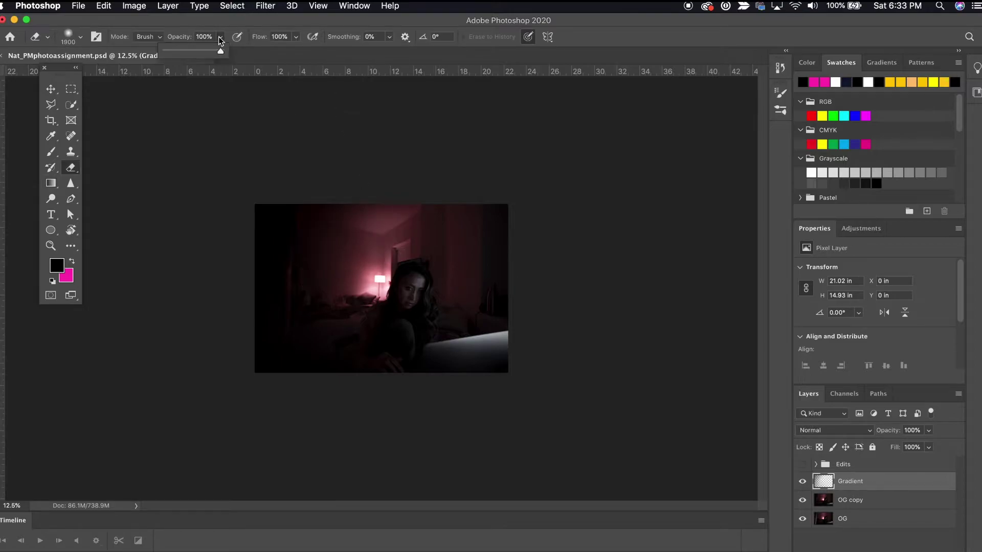
key("1")
left_click(81, 36)
left_click_drag(65, 103, 72, 102)
key("Return")
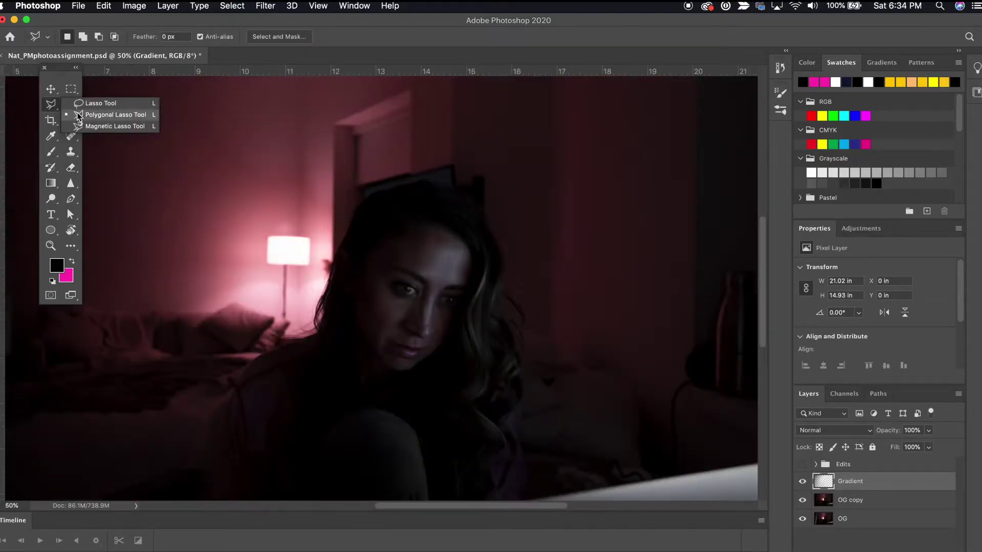
Step: Outline the woman's face and hair with a freehand Lasso selection
left_click(94, 103)
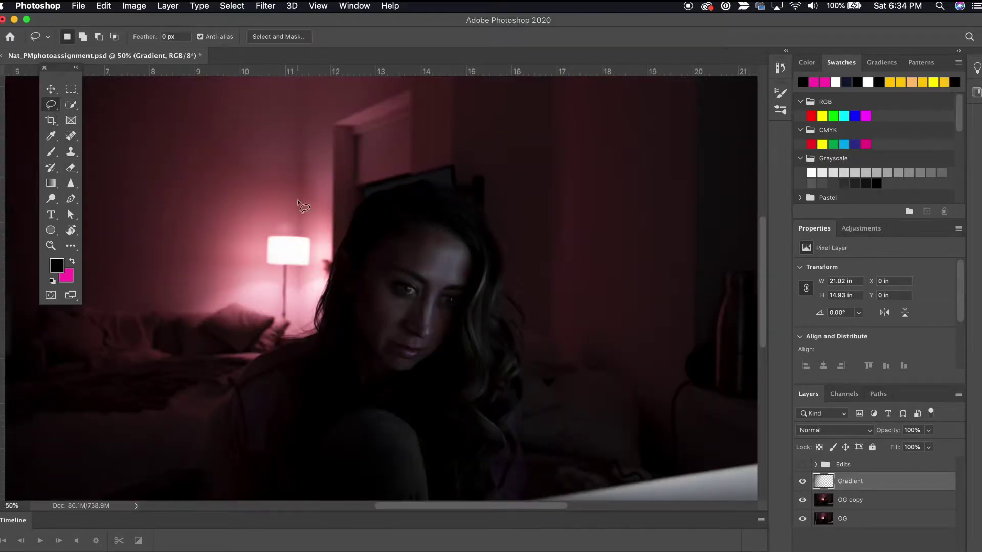
key("super+plus")
key("super+plus")
mouse_move(484, 122)
left_mouse_down()
mouse_move(364, 164)
mouse_move(286, 244)
mouse_move(271, 346)
mouse_move(283, 404)
mouse_move(354, 471)
mouse_move(538, 430)
mouse_move(554, 493)
mouse_move(622, 490)
mouse_move(668, 435)
mouse_move(671, 443)
mouse_move(636, 374)
mouse_move(617, 223)
mouse_move(478, 125)
left_mouse_up()
key("super+minus")
key("super+minus")
key("super+minus")
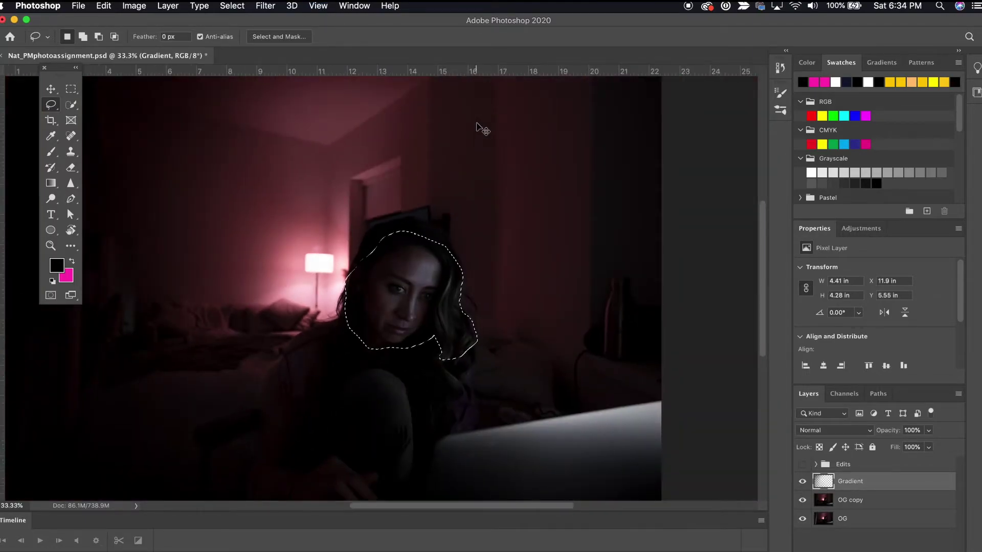
Step: Copy the selected face from the OG copy layer onto its own layer and compare it with the Edits group
left_click(863, 500)
key("super+j")
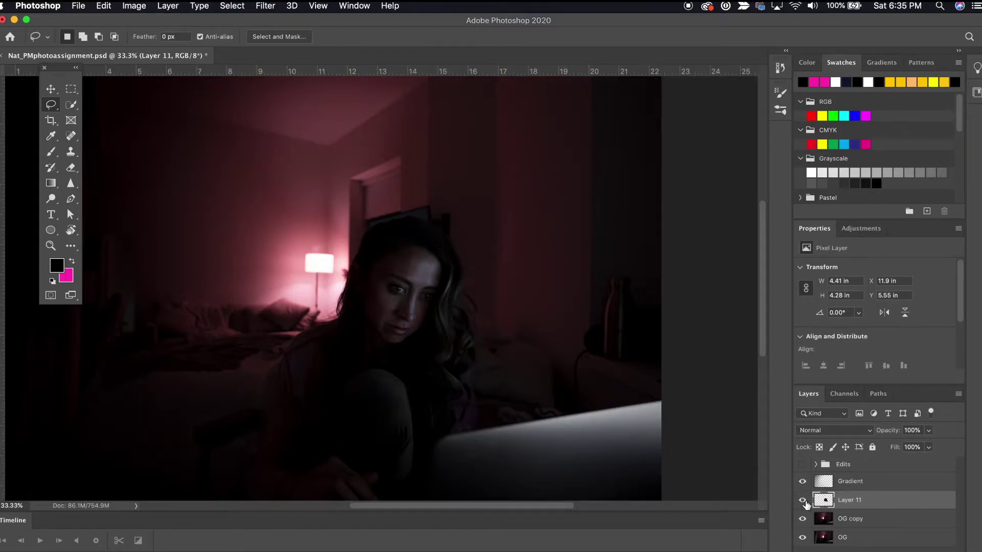
left_click(802, 465)
left_click(802, 464)
Step: Set the face layer's Highlights to +24 in Camera Raw and shift its orange and magenta hues
key("shift+super+a")
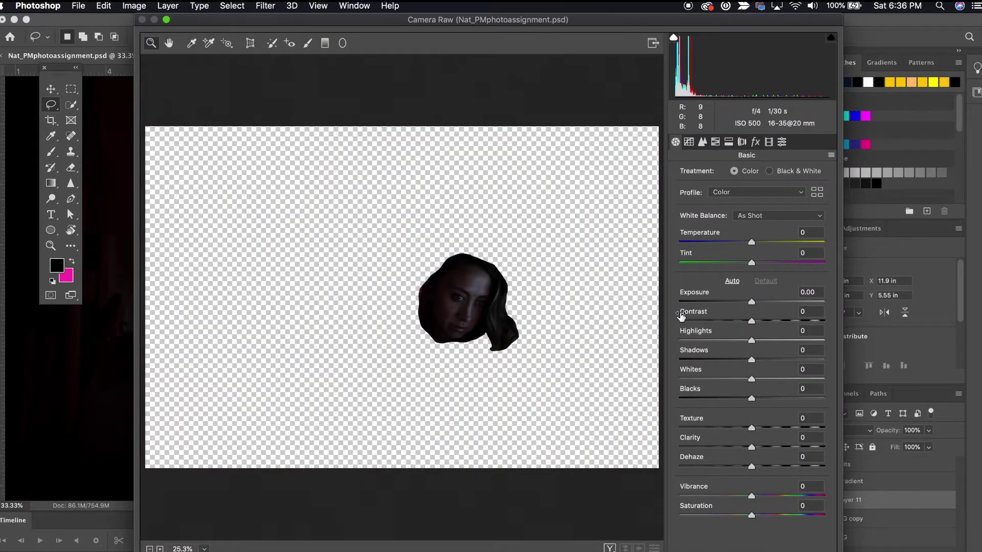
left_click_drag(751, 340, 770, 341)
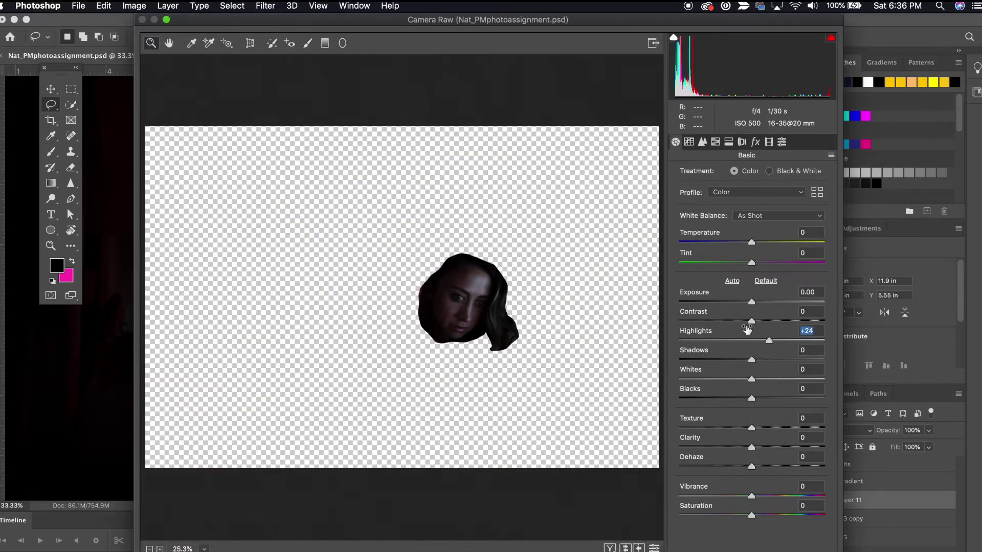
left_click(716, 142)
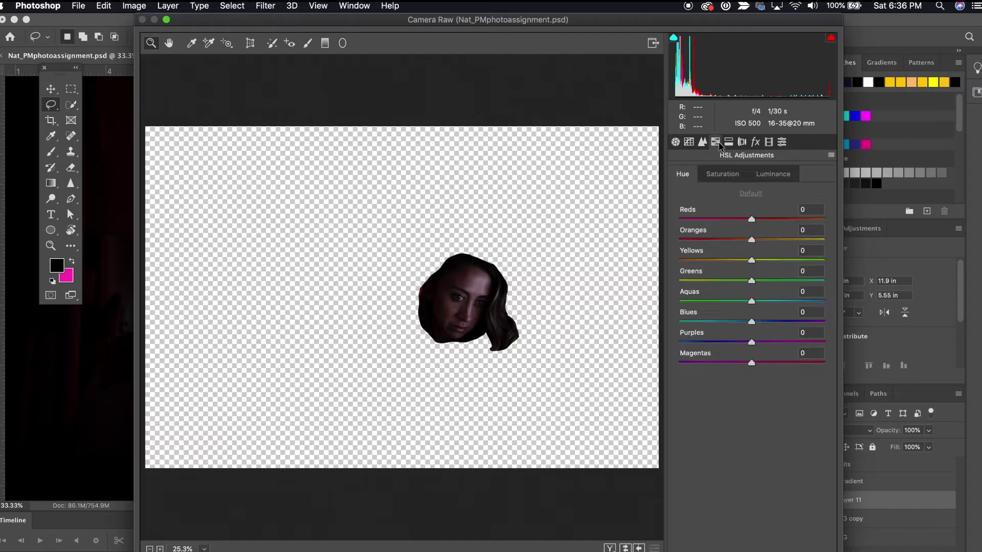
left_click_drag(752, 238, 755, 219)
left_click_drag(751, 362, 799, 362)
Step: Set the face's Temperature to +11, Tint to +34 and Clarity to -10, and apply the Camera Raw adjustments
left_click(675, 141)
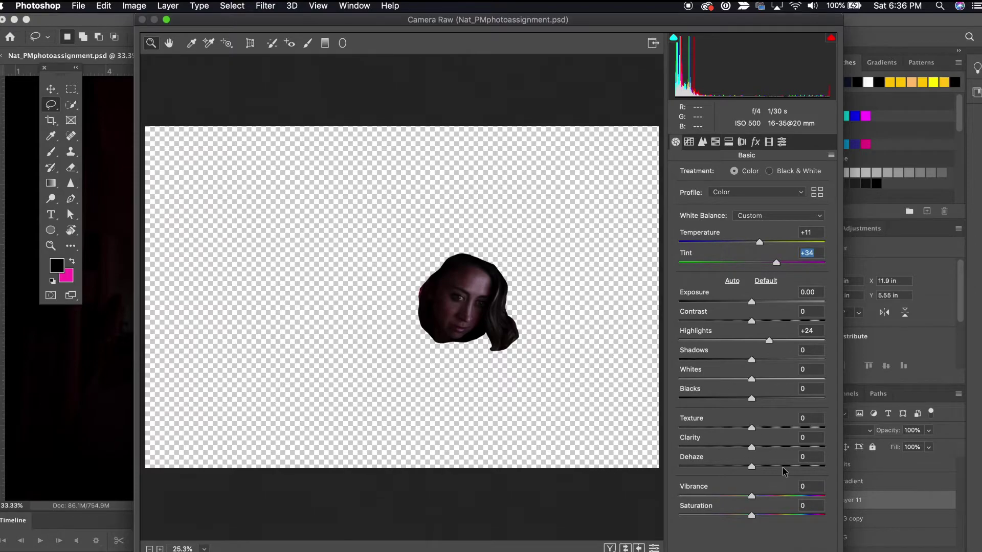
left_click(744, 448)
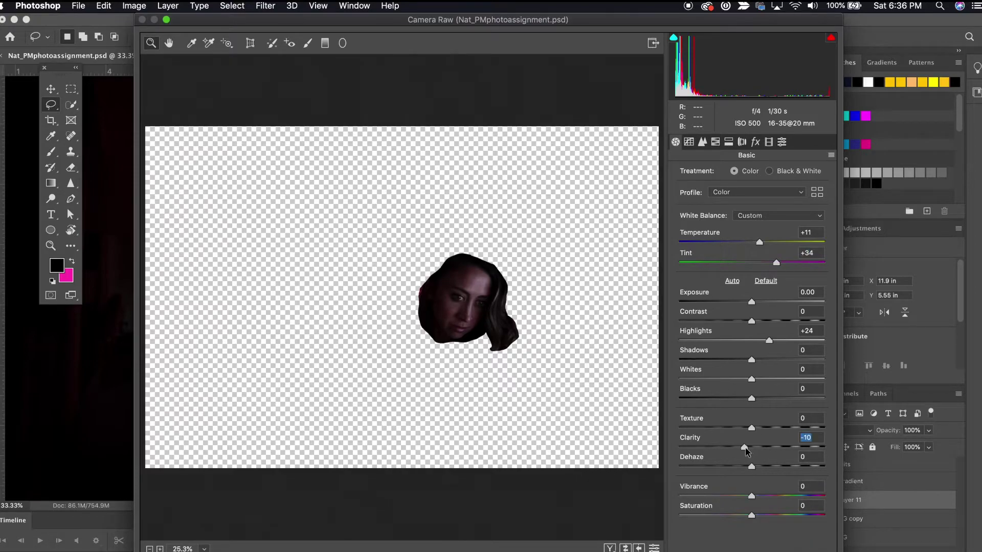
left_click(789, 546)
left_click(800, 466)
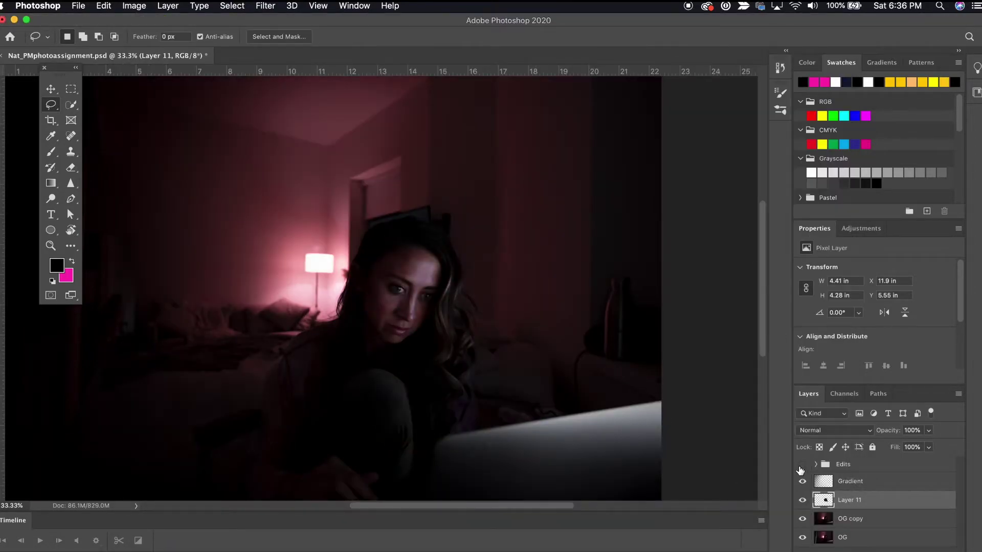
left_click(800, 467)
left_click(801, 466)
Step: Apply another Camera Raw pass to the face layer, warming the temperature slightly and shifting the red and orange hues
key("super+shift+a")
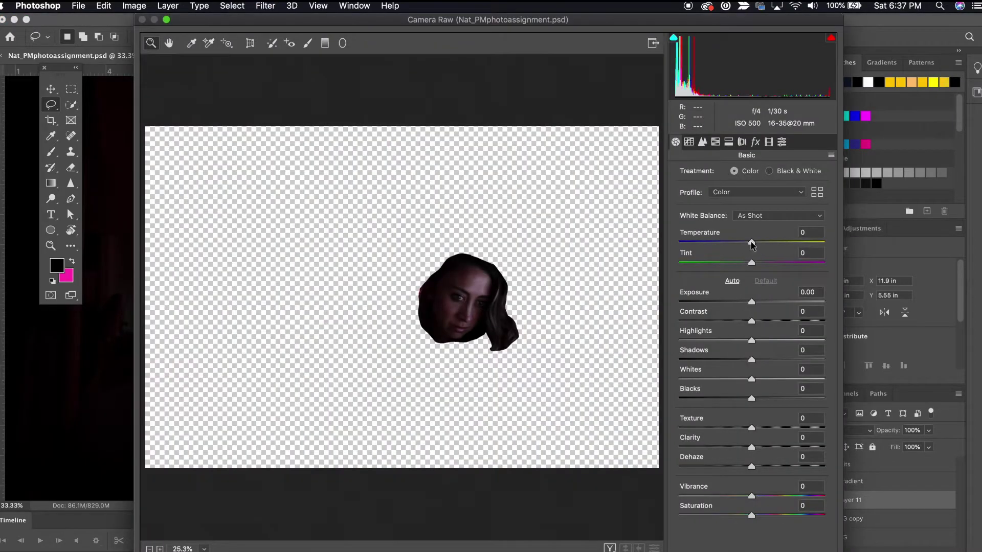
left_click_drag(752, 243, 759, 243)
left_click(702, 142)
left_click(715, 142)
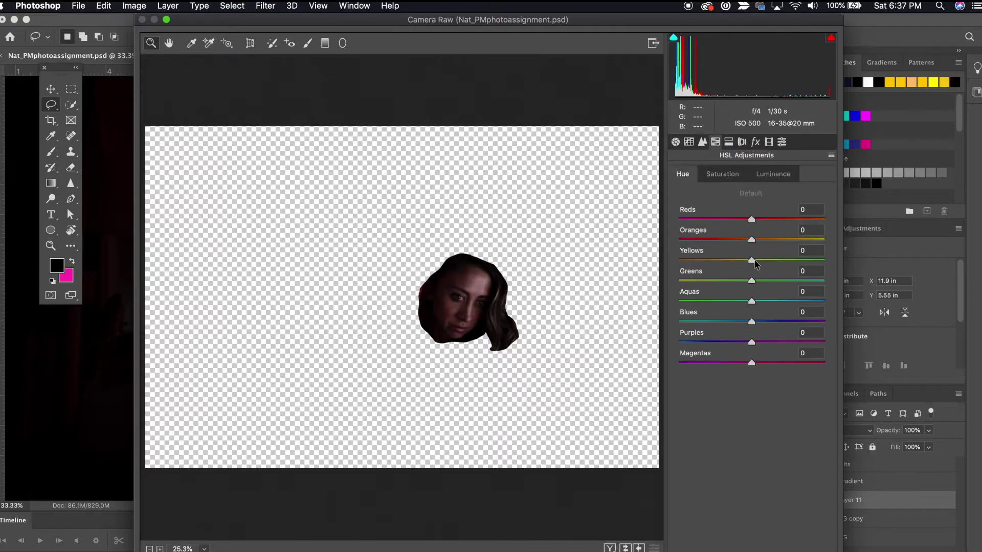
left_click_drag(751, 220, 735, 240)
key("Return")
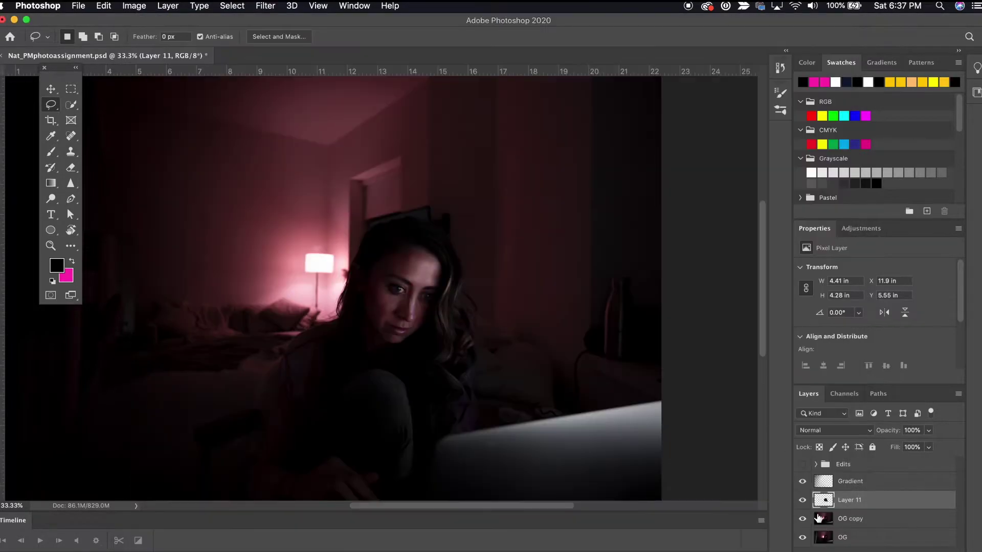
Step: Set the OG copy layer's Highlights to -18 with Camera Raw
left_click(803, 466)
key("super+shift+a")
left_click_drag(733, 342, 739, 342)
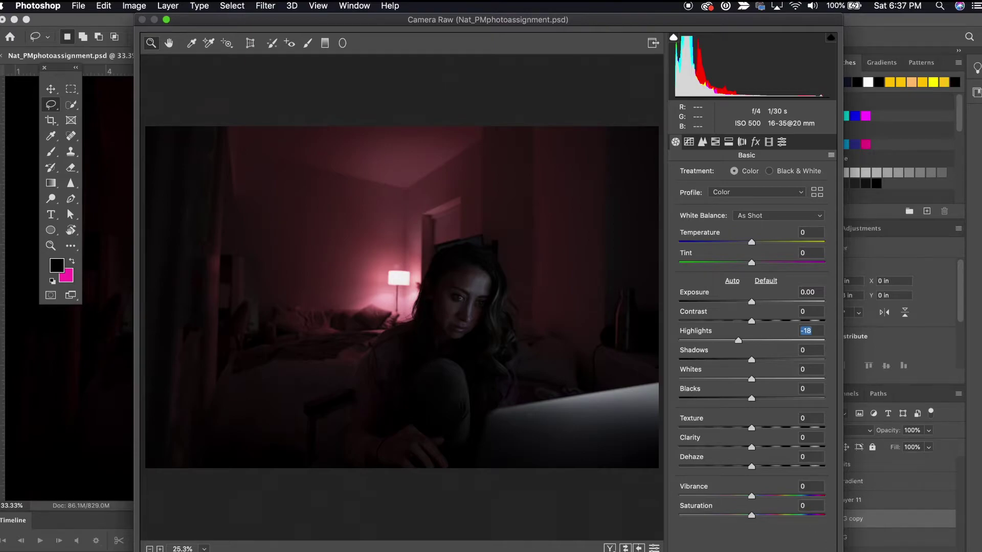
key("Return")
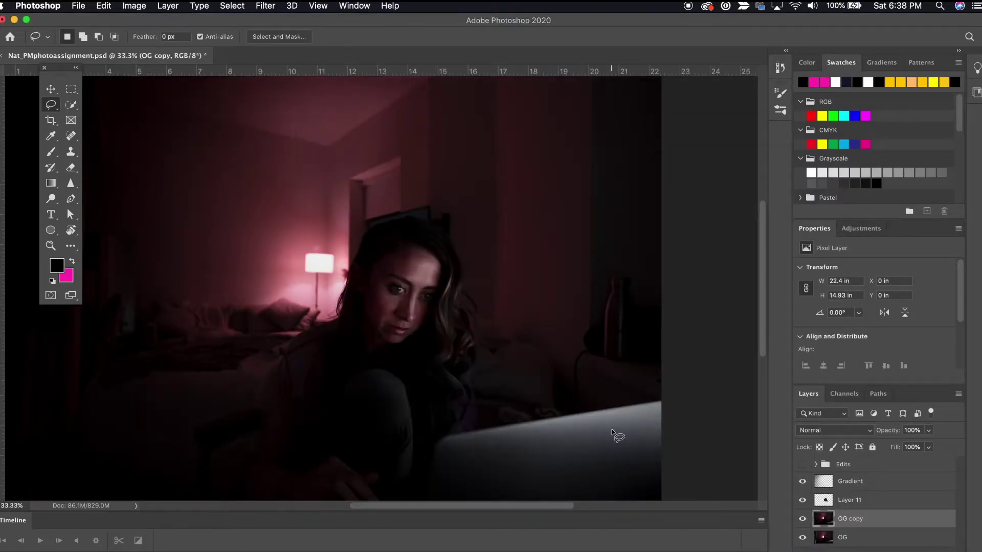
Step: Switch to Finder and place Like.png, Premiere.png and YT.png from the _edit folder into the Photoshop document
key("super+Tab")
left_click(503, 183)
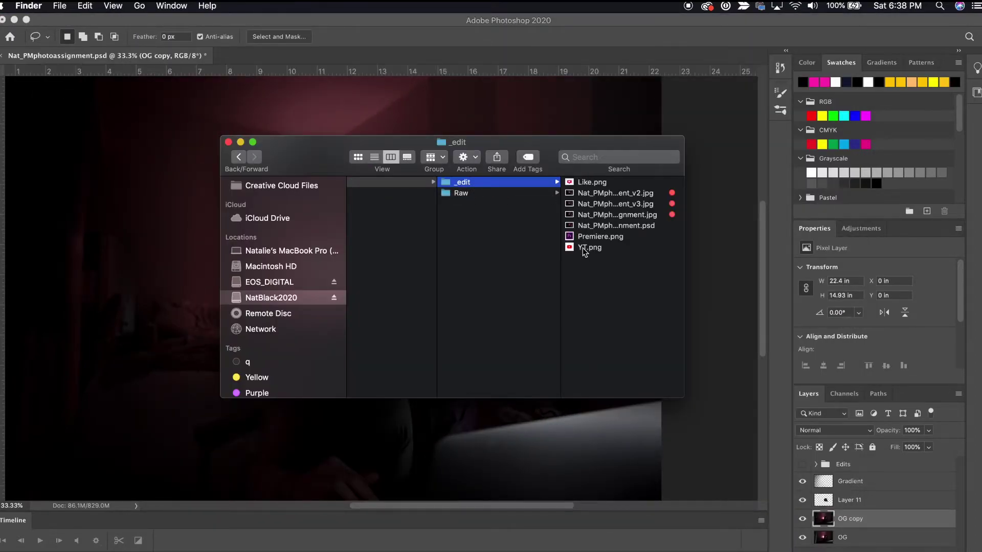
left_click(584, 249)
left_click(495, 237, "shift")
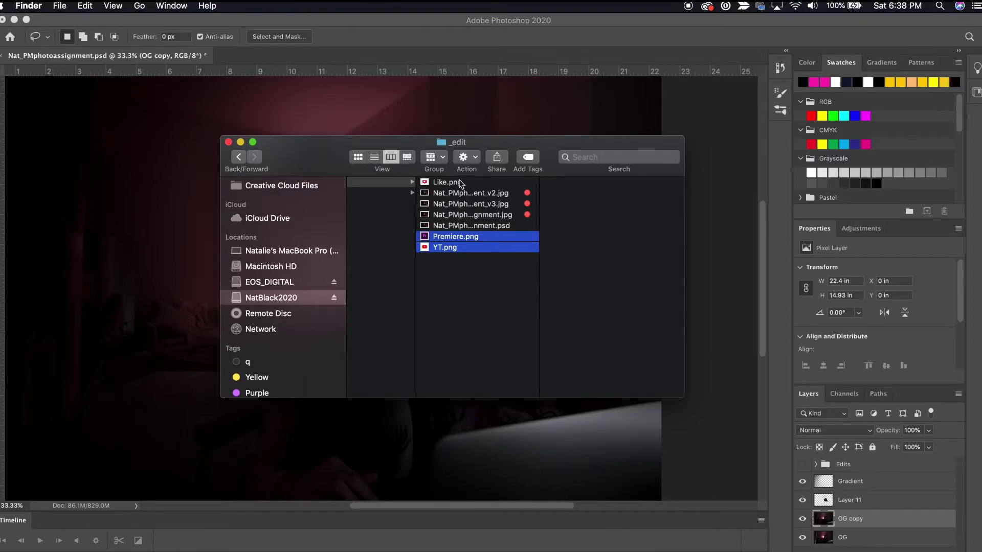
left_click(460, 183, "super")
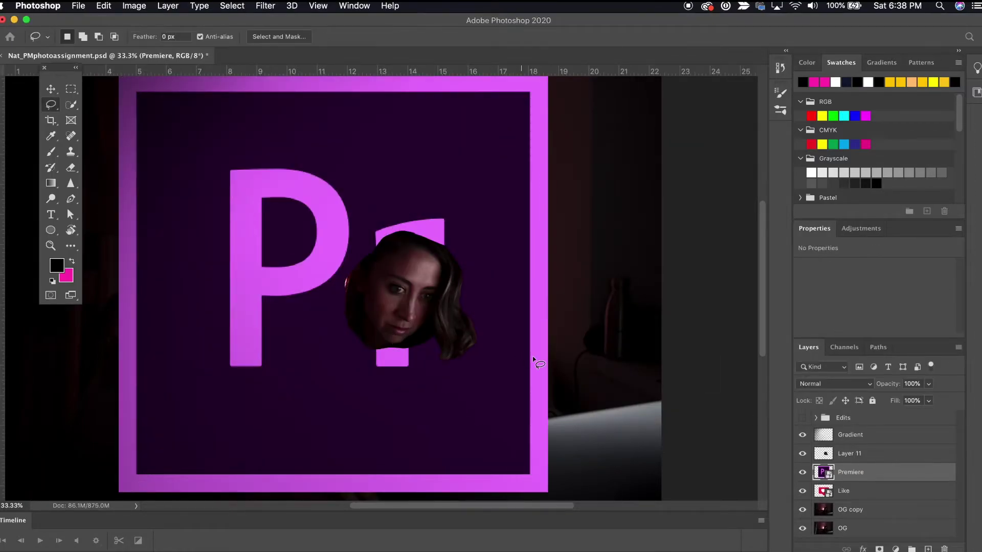
key("Return")
Step: Move the face layer beneath the placed logo layers, directly above OG copy, and select the Gradient layer
left_click_drag(857, 454, 859, 520)
left_click(841, 491)
left_click(853, 443)
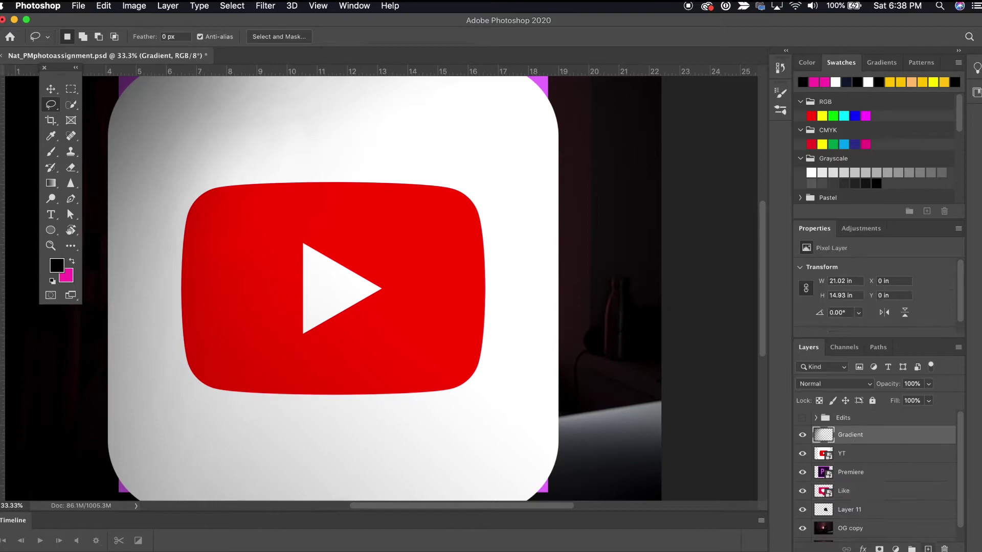
Step: Create a group named YT above the Gradient layer and move the YT logo layer into it
left_click(911, 549)
double_click(846, 433)
type("YT")
key("Return")
left_click(817, 434)
left_click_drag(876, 473, 854, 435)
Step: Create a group named Premiere above the YT group
left_click(914, 548)
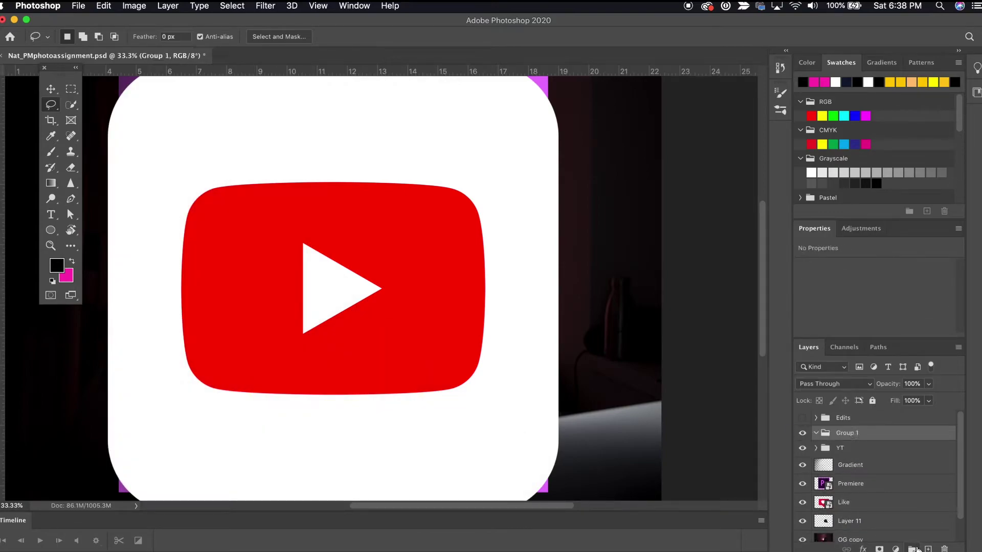
double_click(844, 432)
type("Premiere")
key("Return")
Step: Create a group named Like above the Premiere group and move the Like logo layer into it
left_click(913, 549)
double_click(841, 432)
type("L")
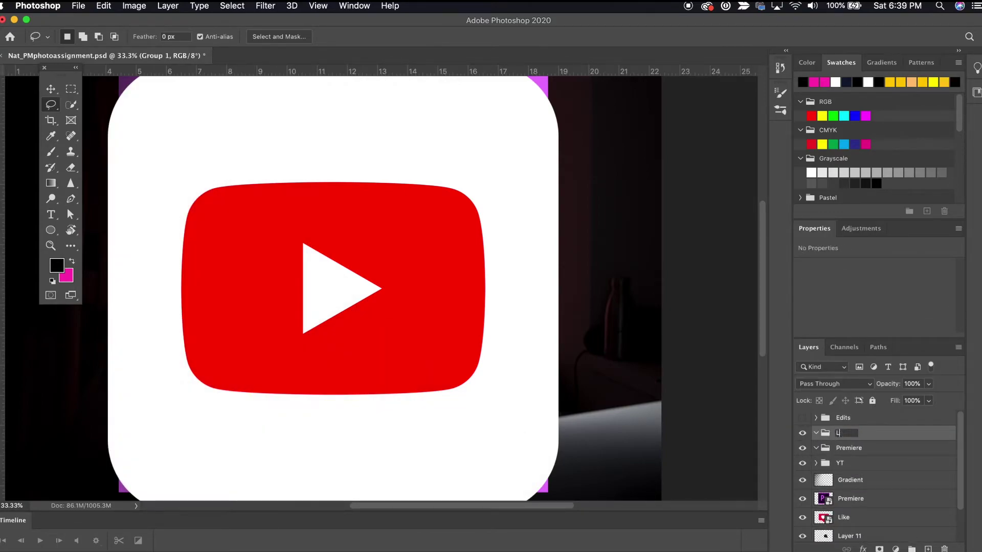
type("ike")
key("Return")
left_click_drag(844, 520, 842, 433)
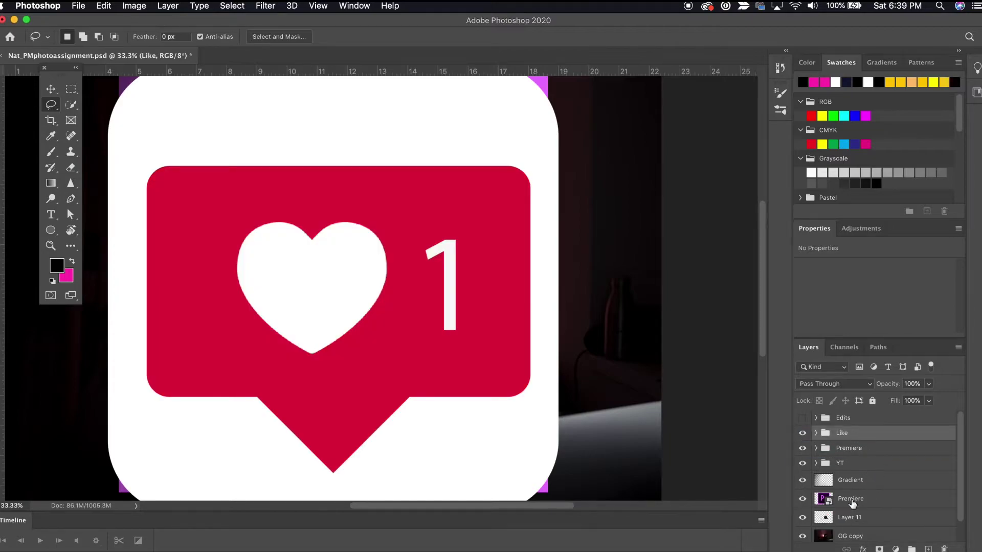
Step: Move the Premiere logo layer into the Premiere group and hide the Premiere and YT groups
left_click_drag(851, 500, 825, 444)
left_click(802, 450)
left_click(803, 462)
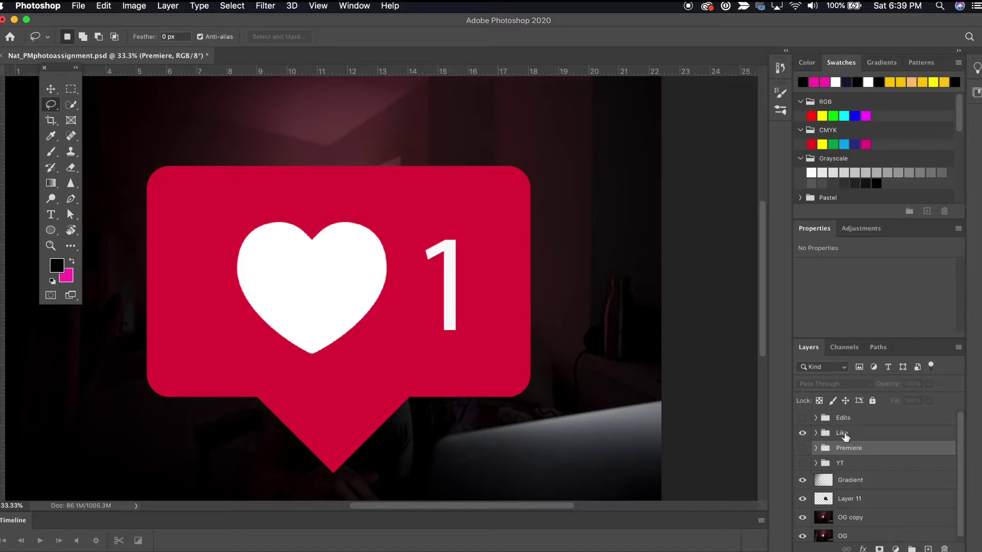
Step: Remove the number 1 from the Like logo with the Spot Healing Brush
left_click(841, 434)
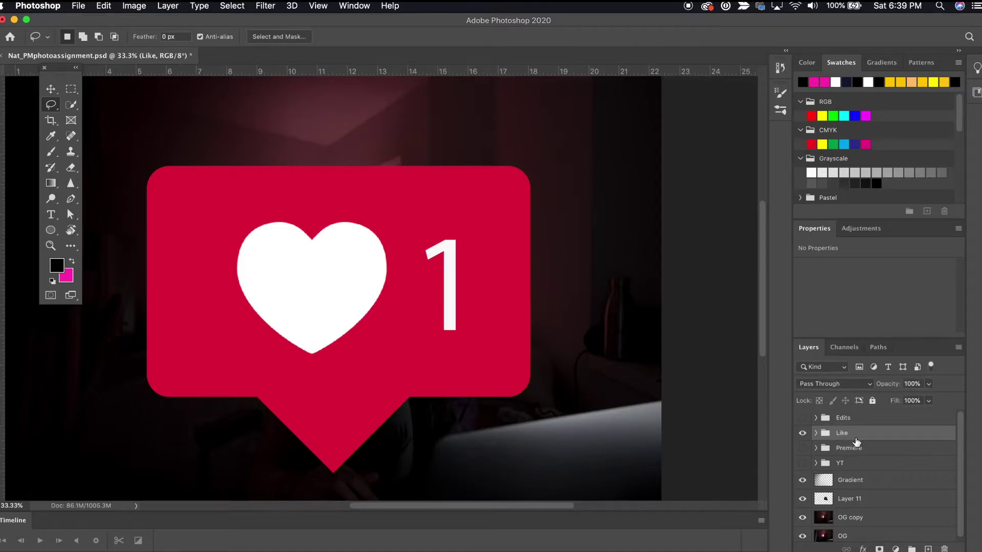
key("super+minus")
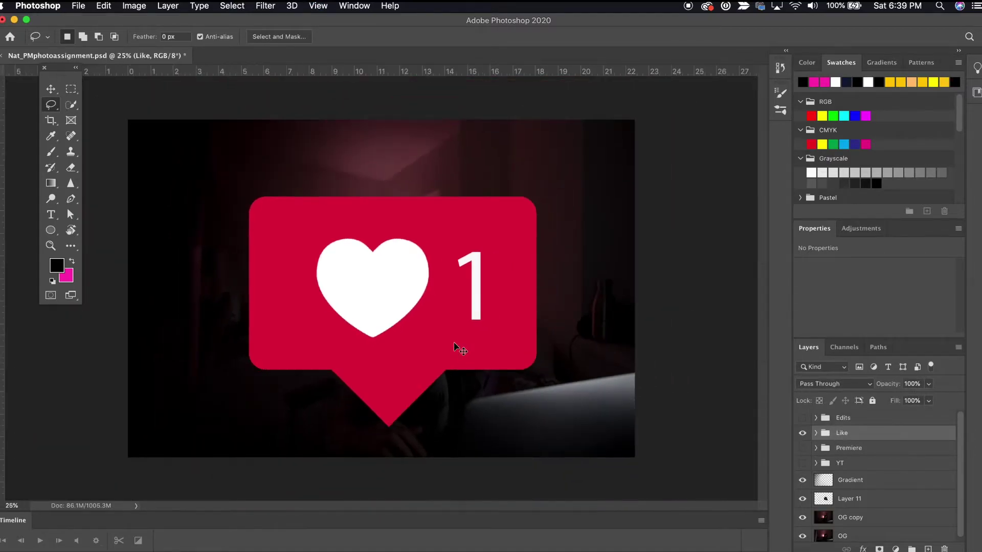
key("j")
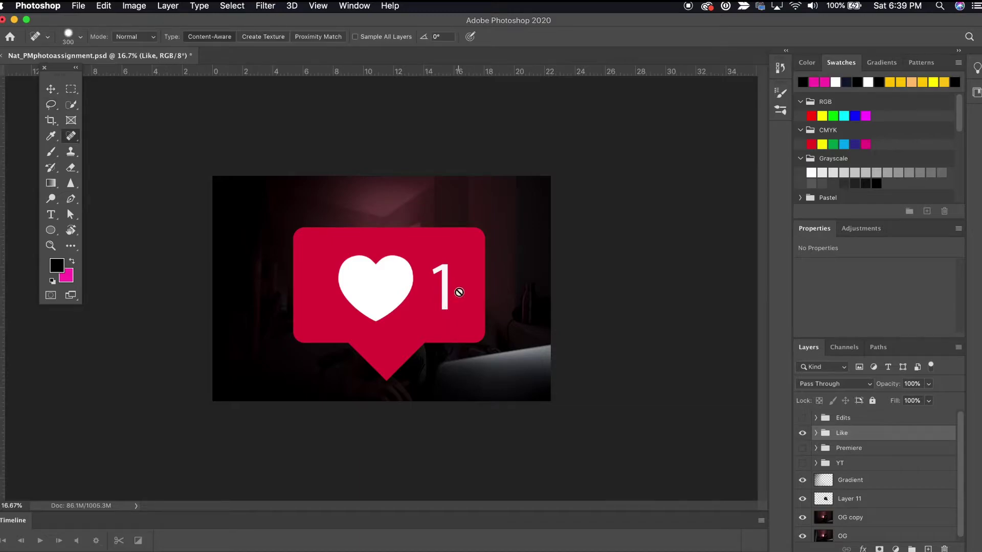
left_click(459, 292, "super")
left_click(449, 278)
key("Return")
mouse_move(438, 269)
left_mouse_down()
mouse_move(446, 308)
mouse_move(442, 287)
left_mouse_up()
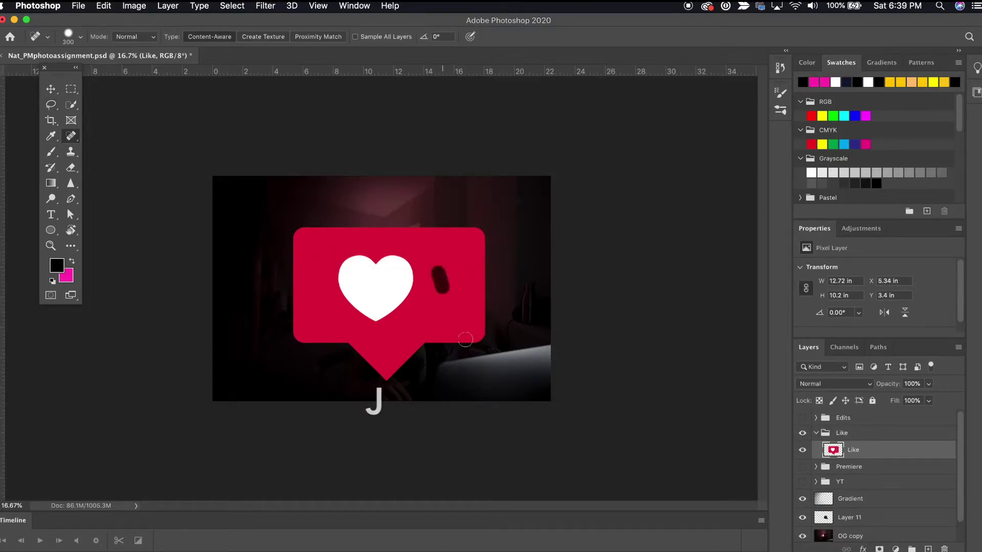
Step: Free-transform the Like logo to about 27.78% of its size, placing it below the woman's face beside the laptop
key("super+t")
left_click_drag(293, 228, 417, 326)
left_click_drag(484, 327, 467, 339)
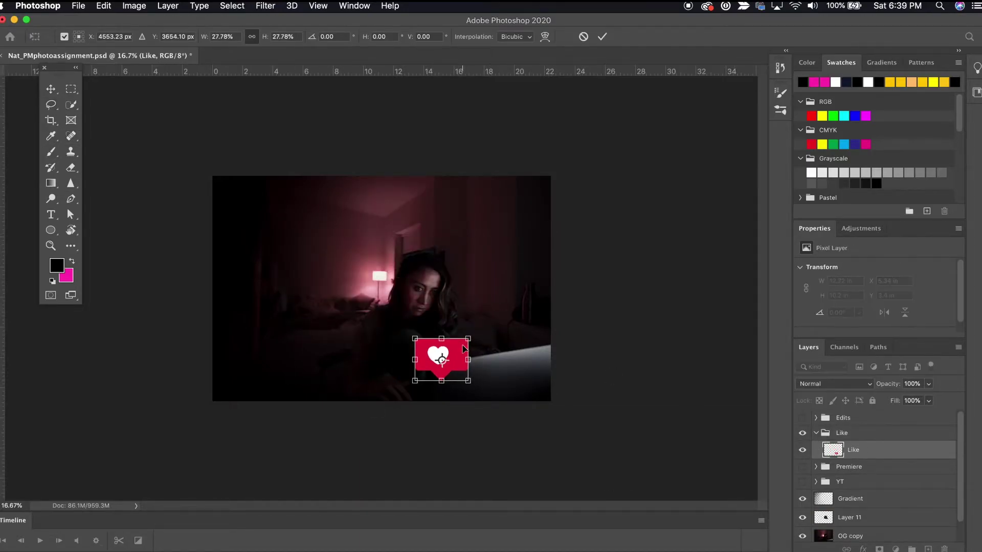
Step: Shrink the Like logo further to about 0.97 by 0.78 in, tilt it slightly counterclockwise and place it beside the woman's knee
key("super+plus")
key("super+plus")
key("super+plus")
scroll(453, 342, "down", 5)
key("super+plus")
key("super+plus")
scroll(468, 378, "right", 2)
left_click_drag(493, 433, 730, 251)
left_click_drag(748, 216, 564, 251)
key("super+minus")
left_click_drag(506, 294, 508, 290)
mouse_move(483, 271)
left_mouse_down()
mouse_move(491, 276)
mouse_move(478, 274)
left_mouse_up()
key("Return")
key("super+t")
key("Return")
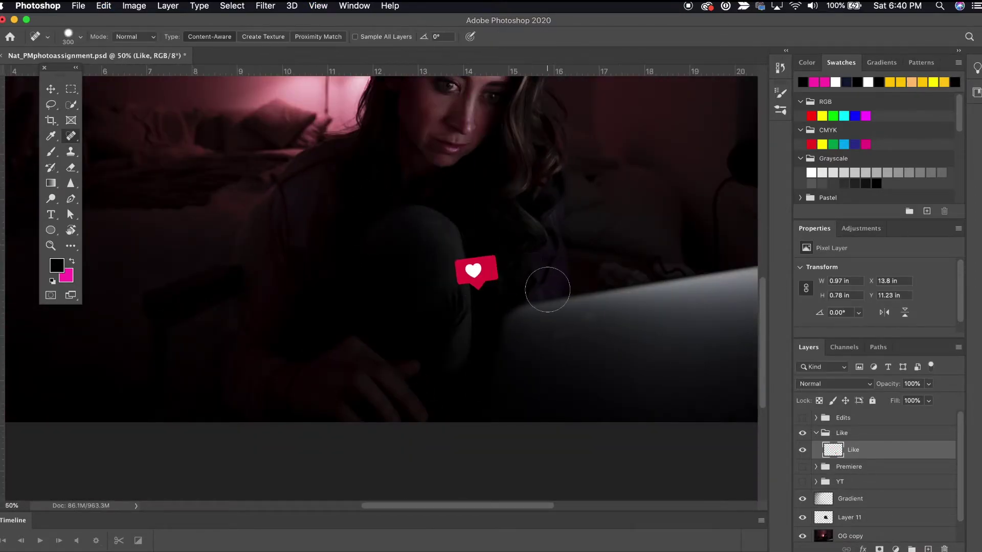
Step: Switch to the Polygonal Lasso tool and compare the Like logo with the finished version in the Edits group
key("super+plus")
key("super+plus")
key("super+plus")
key("super+plus")
scroll(498, 285, "right", 4)
left_click(70, 104)
right_click(51, 104)
left_click(97, 118)
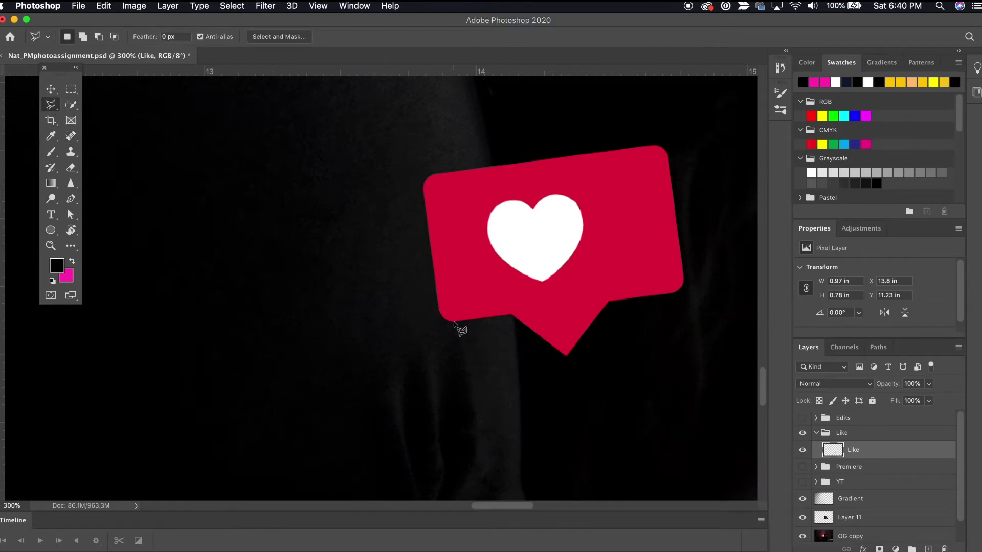
left_click(802, 418)
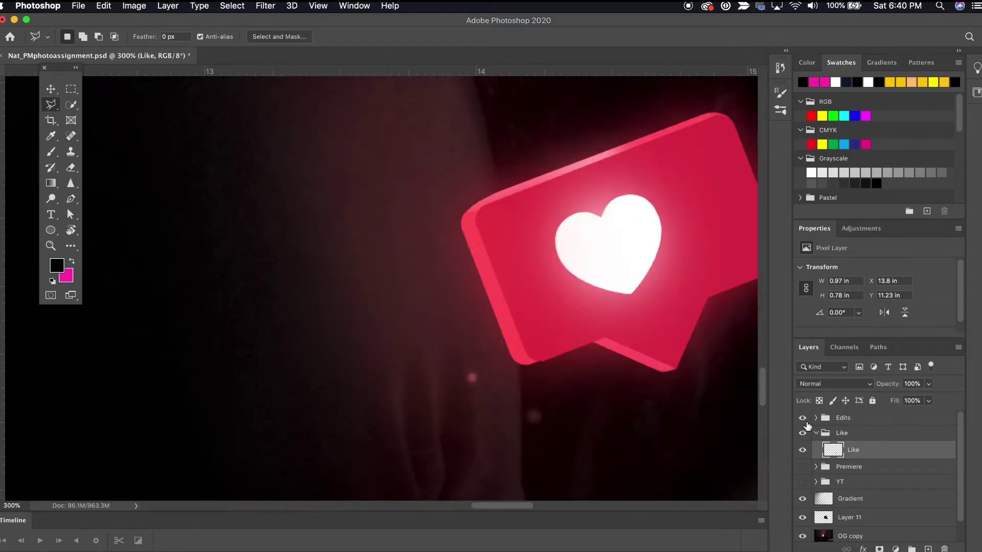
left_click(803, 418)
key("l")
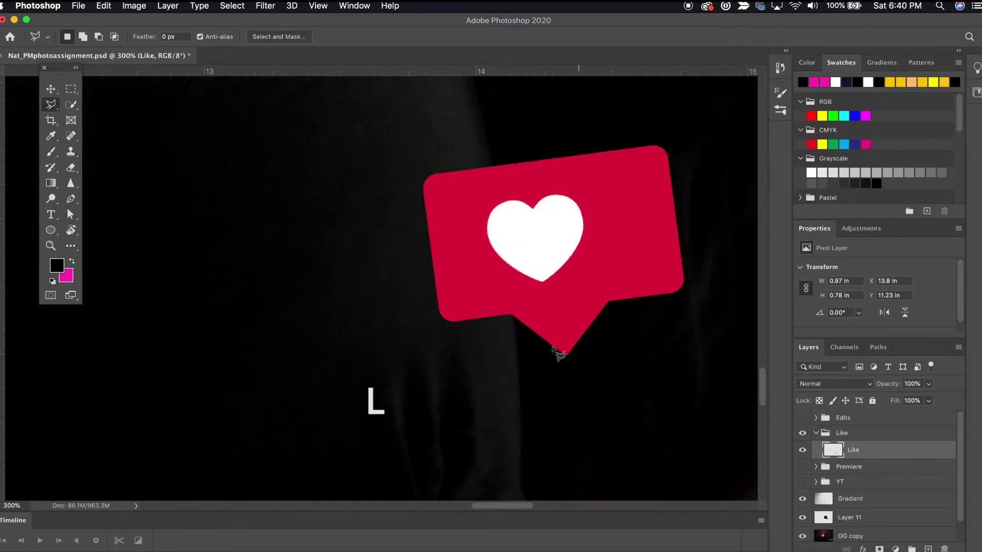
Step: Create a new layer above the Like layer in the Like group and name it Like3D
left_click(928, 549)
double_click(857, 452)
type("Like")
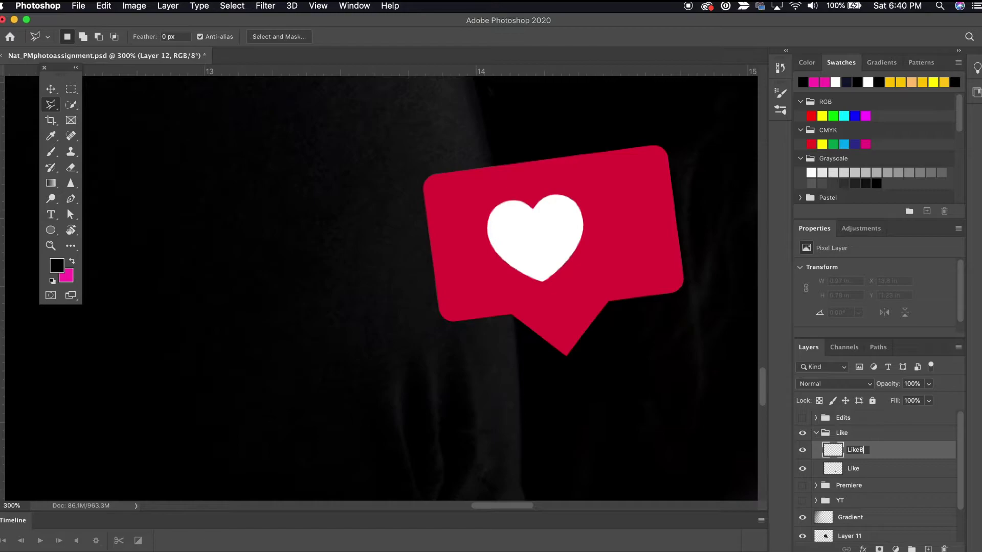
type("3D")
key("Return")
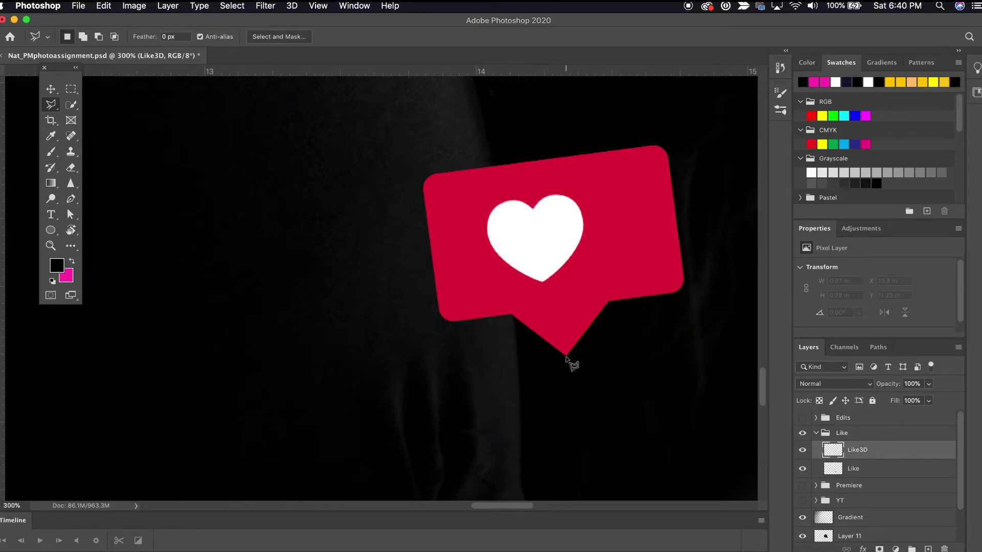
Step: Outline a thin side face along the left edge of the speech bubble's tail with a Polygonal Lasso selection
key("super+shift+n")
left_click(544, 358)
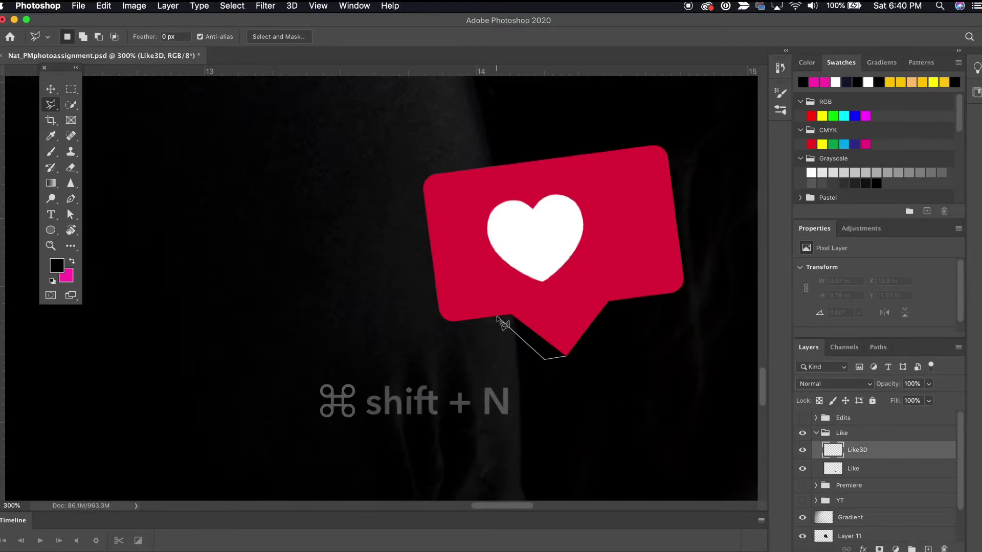
left_click(496, 315)
left_click(513, 313)
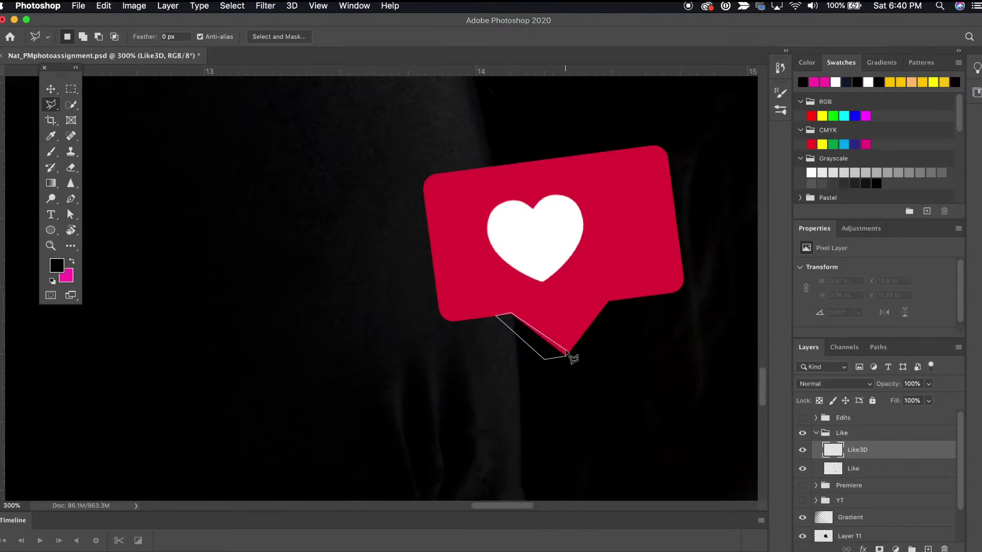
left_click(566, 356)
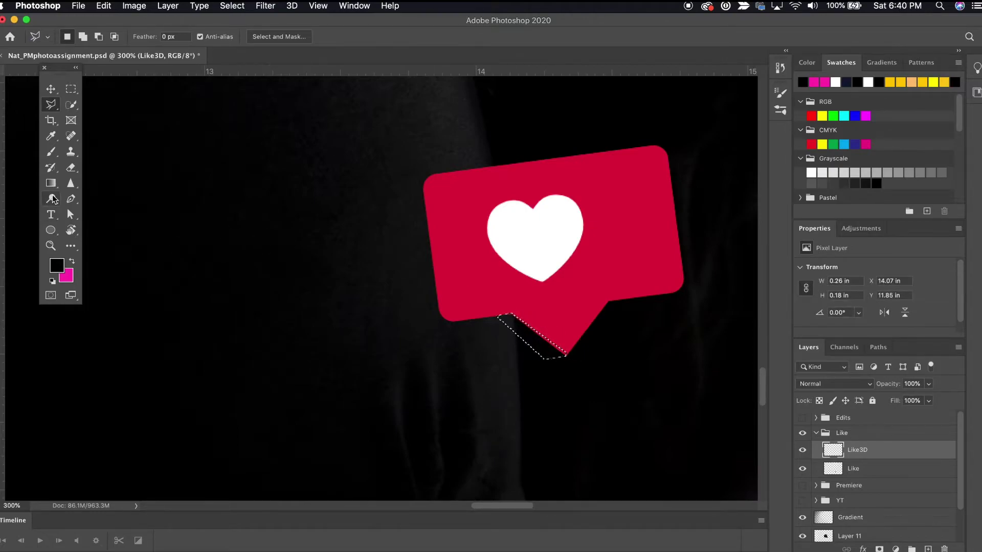
Step: Sample the logo's red, lighten it to pink, fill the tail's side-face selection with it and deselect
key("i")
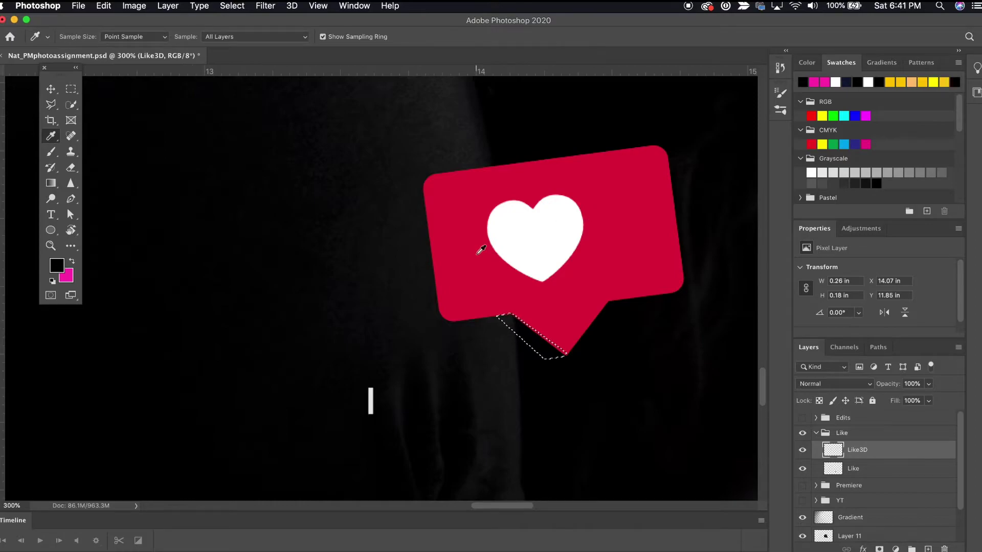
left_click(471, 259)
left_click(56, 265)
mouse_move(646, 399)
left_mouse_down()
mouse_move(651, 361)
mouse_move(640, 360)
mouse_move(648, 361)
left_mouse_up()
key("Return")
key("x")
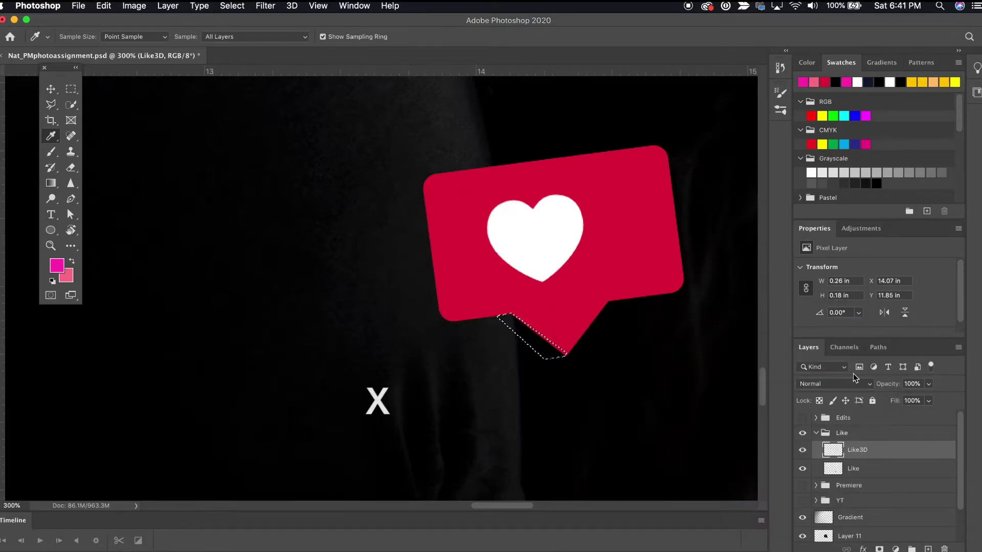
key("super+BackSpace")
key("super+d")
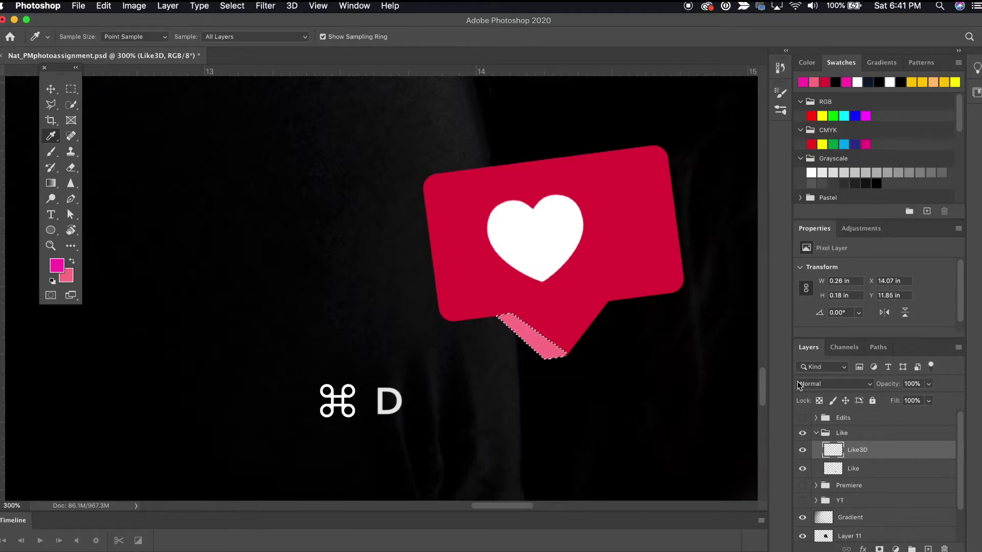
key("super+d")
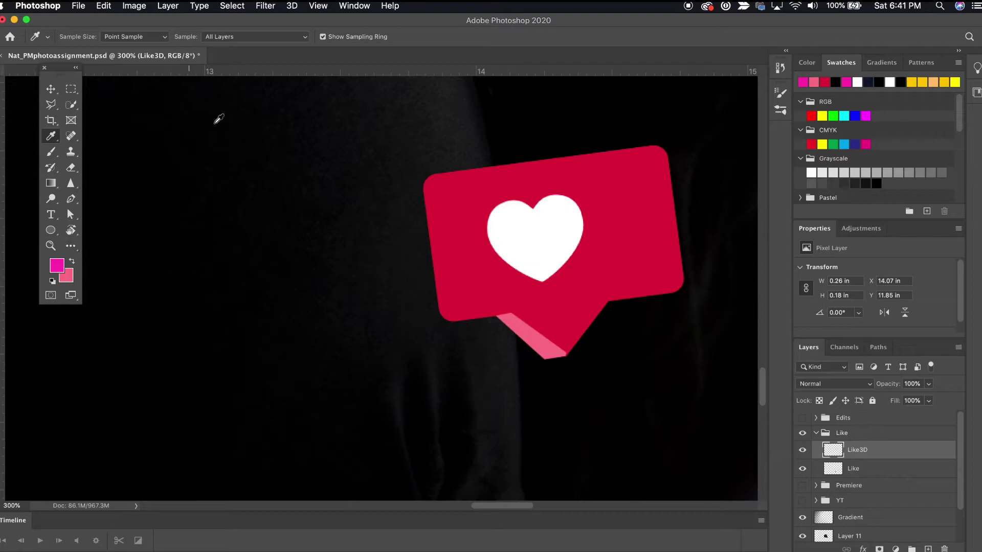
Step: With Like3D below Like, outline the bubble's left and upper rim on a new layer between them and fill it pink
key("l")
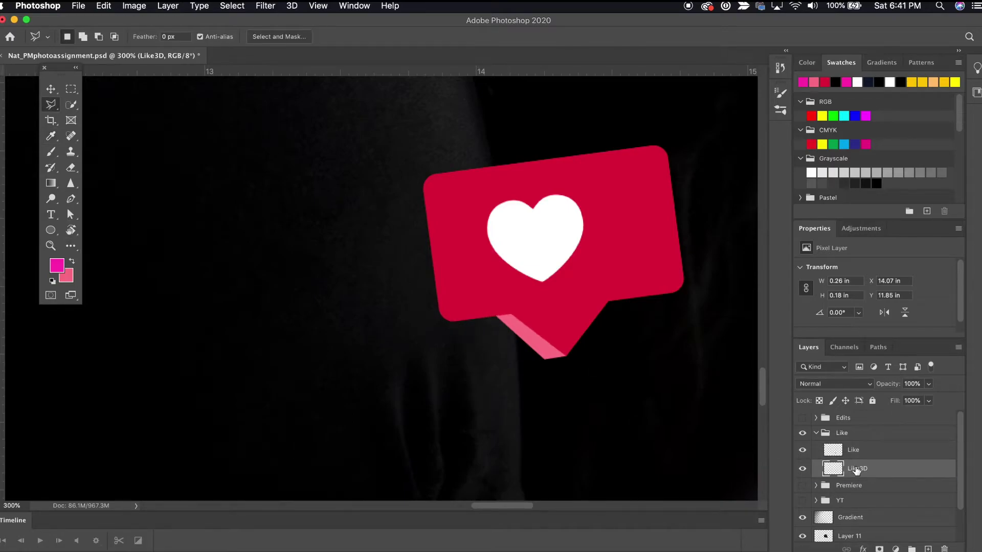
key("super+alt+shift+n")
mouse_move(449, 322)
left_mouse_down()
mouse_move(425, 279)
mouse_move(418, 172)
mouse_move(542, 163)
left_mouse_up()
left_click(638, 137)
left_click(649, 139)
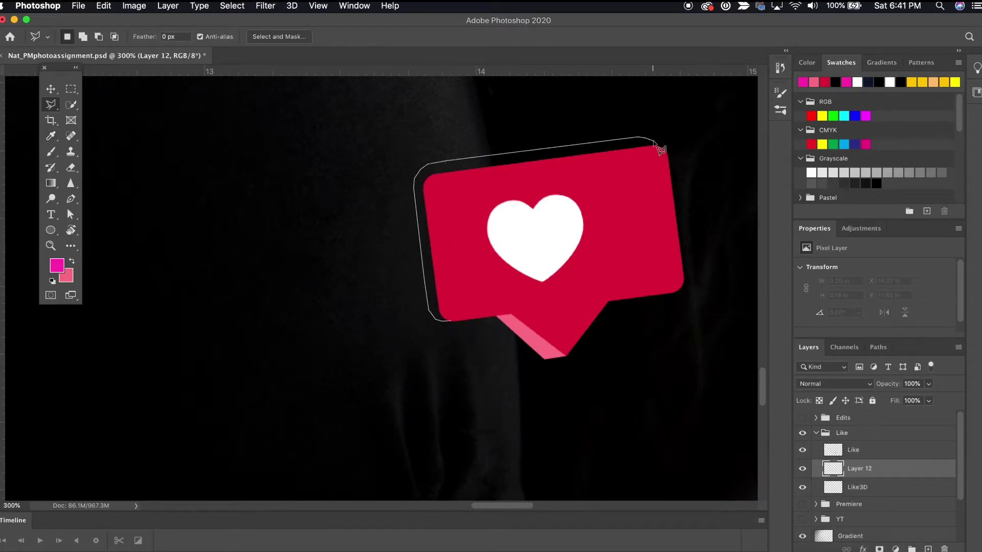
left_click(668, 152)
left_click(450, 321)
key("super+BackSpace")
key("super+d")
Step: Select the Like logo's upper rim, fill it with a lighter pink using the Paint Bucket, and compare it with the Edits group
left_click(422, 169)
left_click(429, 180)
left_click(683, 147)
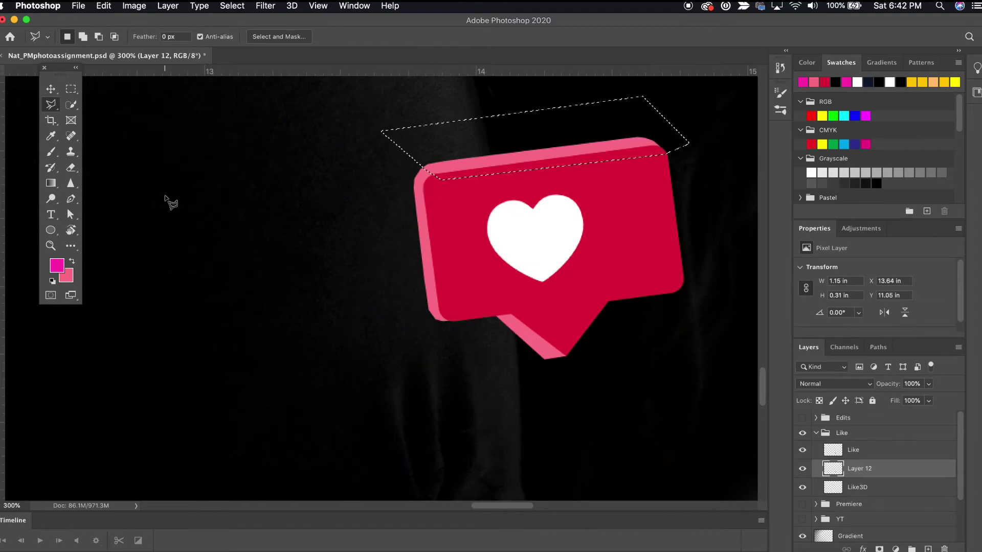
left_click(51, 183)
left_click(86, 192)
left_click(57, 265)
left_click(542, 158)
key("super+d")
left_click(802, 419)
left_click(803, 419)
key("super+z")
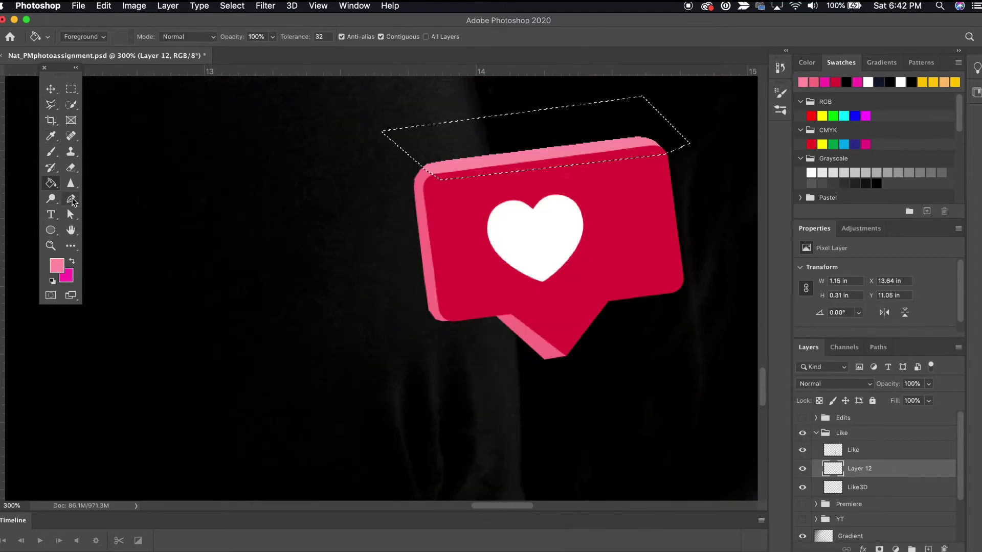
Step: Select the whole pink rim shape on Layer 12, apply a reddish-pink gradient inward from its upper right end, and deselect
left_click(70, 104)
key("super+d")
mouse_move(487, 159)
left_mouse_down()
mouse_move(575, 147)
mouse_move(426, 205)
left_mouse_up()
key("super+d")
left_click(488, 161)
left_click(588, 148)
left_click(51, 183)
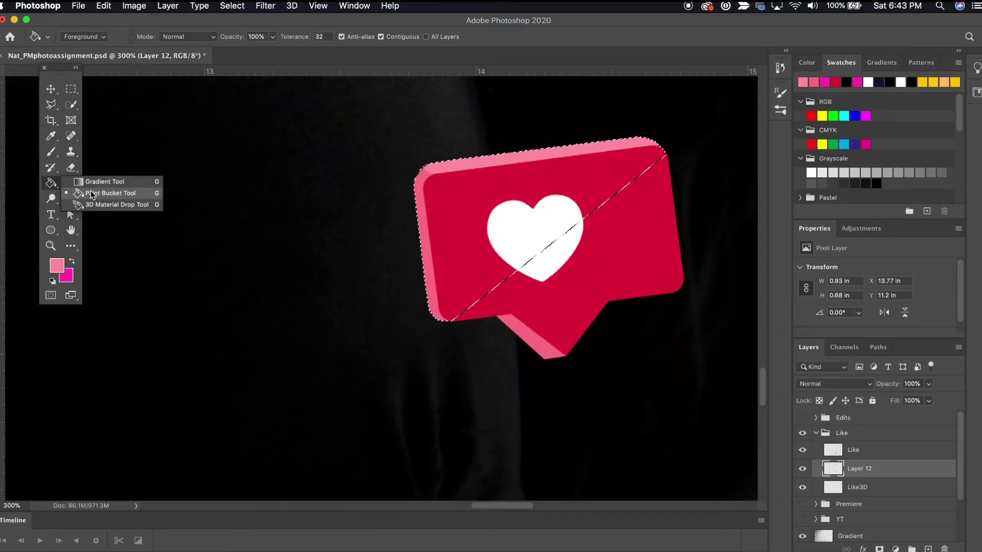
left_click(103, 181)
left_click(57, 265)
key("Return")
left_click_drag(699, 158, 588, 153)
key("super+d")
Step: Merge the Layer 12 and Like3D layers and rename the merged layer 3D
key("super+minus")
key("super+minus")
key("super+minus")
key("super+minus")
key("super+minus")
left_click(870, 487, "shift")
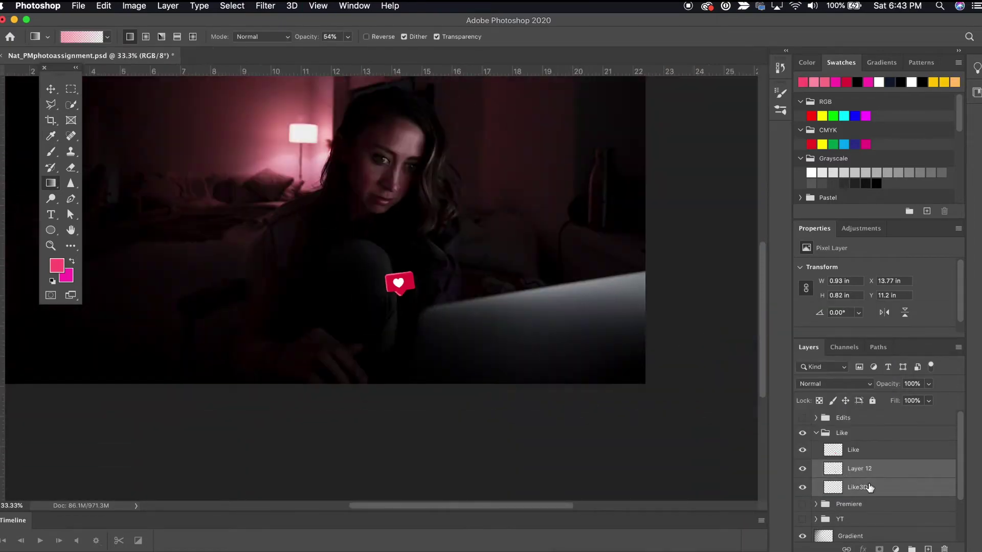
right_click(870, 487)
left_click(752, 437)
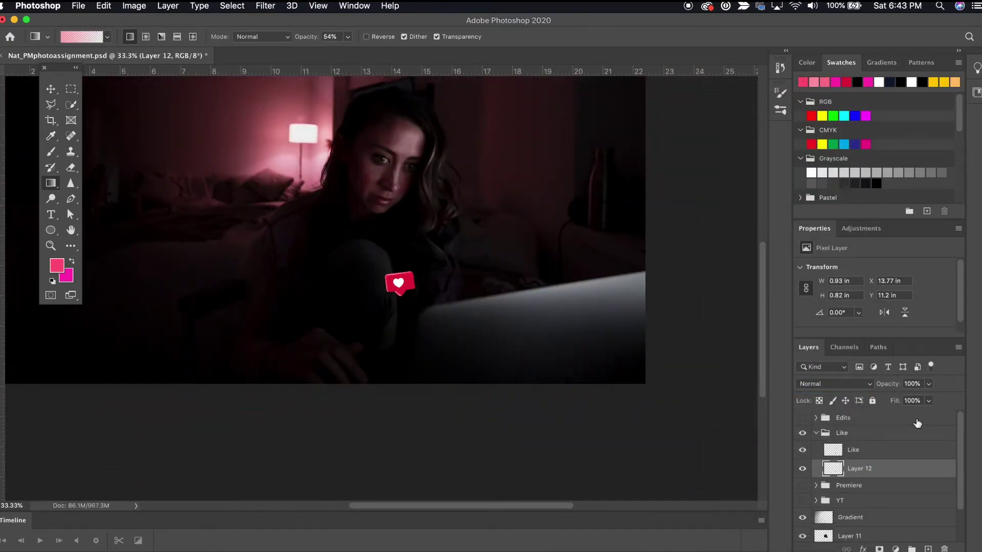
double_click(860, 469)
type("3D")
key("Return")
Step: Duplicate the Like layer and name the copy Like Glow
key("super+j")
left_click(886, 451)
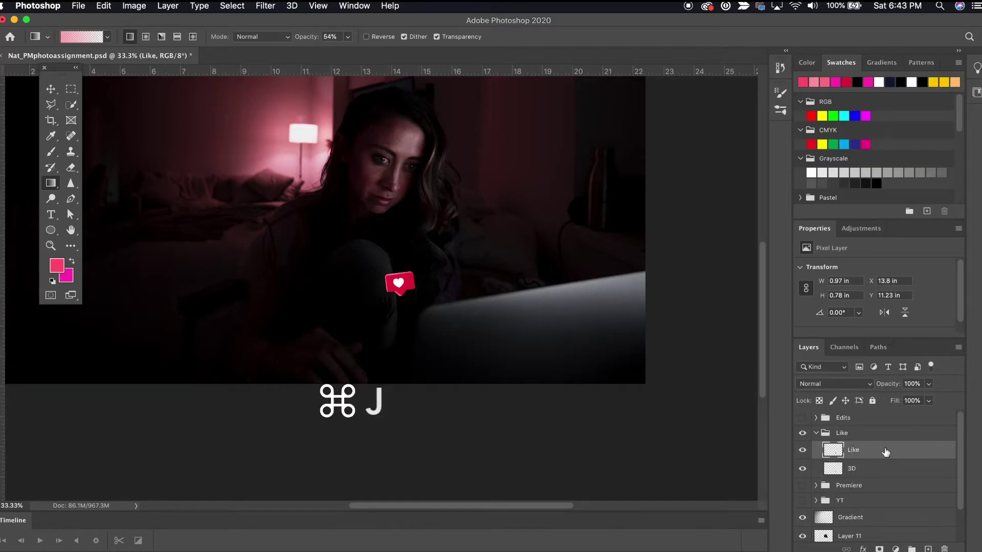
double_click(864, 447)
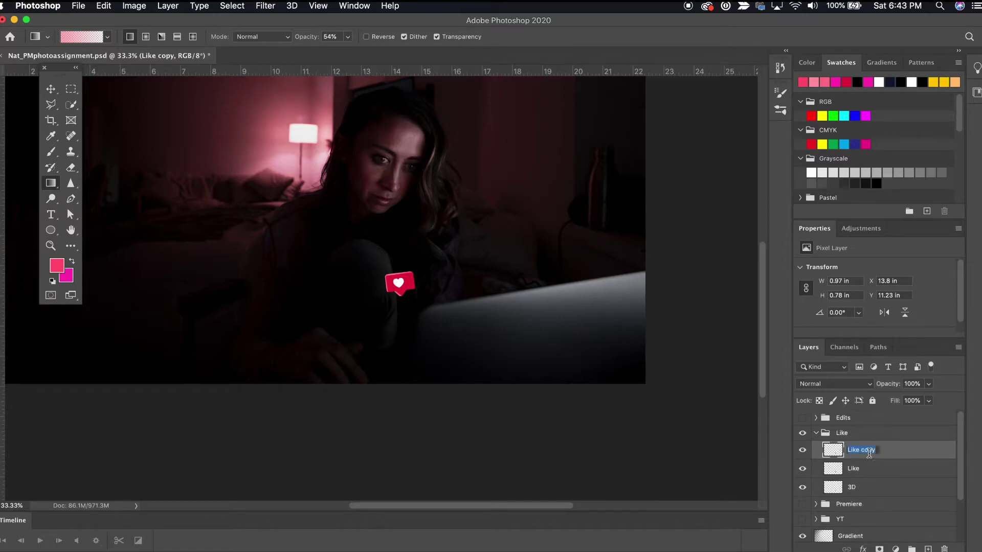
type("Like Glow")
key("Return")
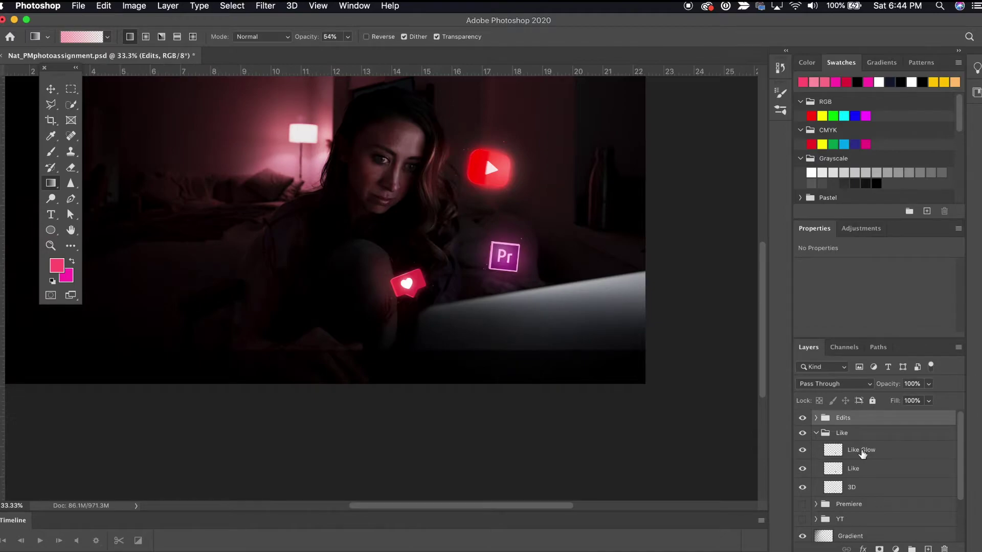
Step: Move the Like Glow layer below the Like layer and apply a Gaussian Blur to it
left_click(872, 452)
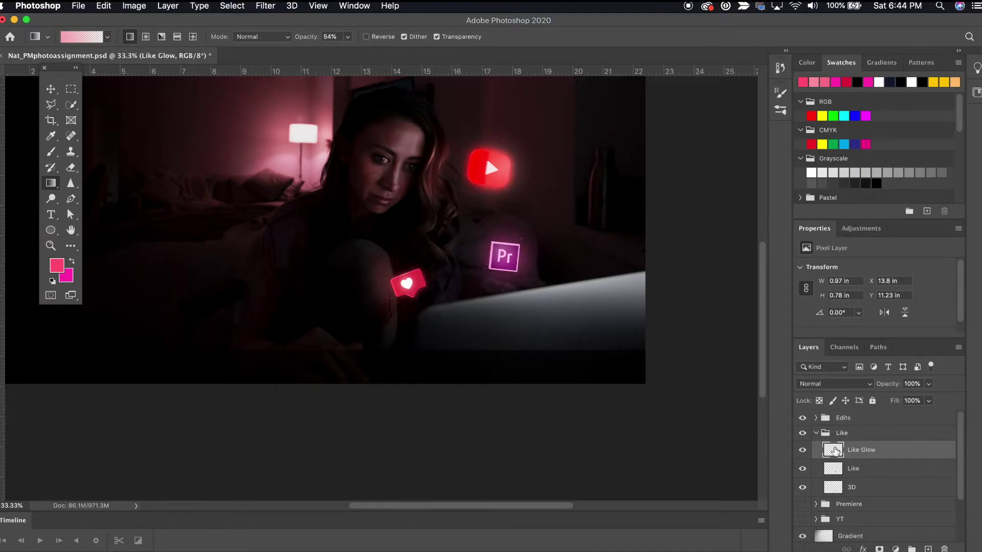
left_click_drag(820, 455, 820, 478)
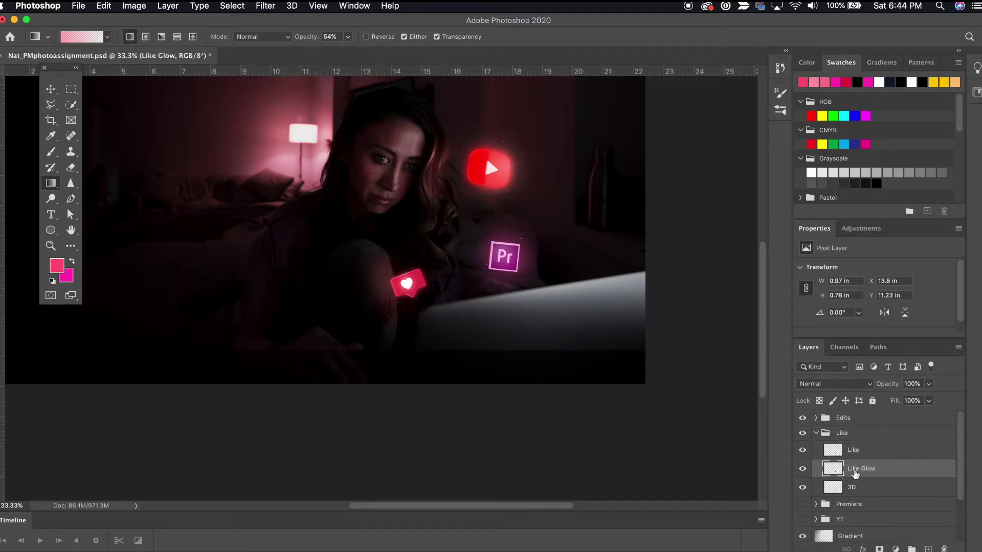
left_click(266, 6)
mouse_move(278, 149)
left_click(450, 194)
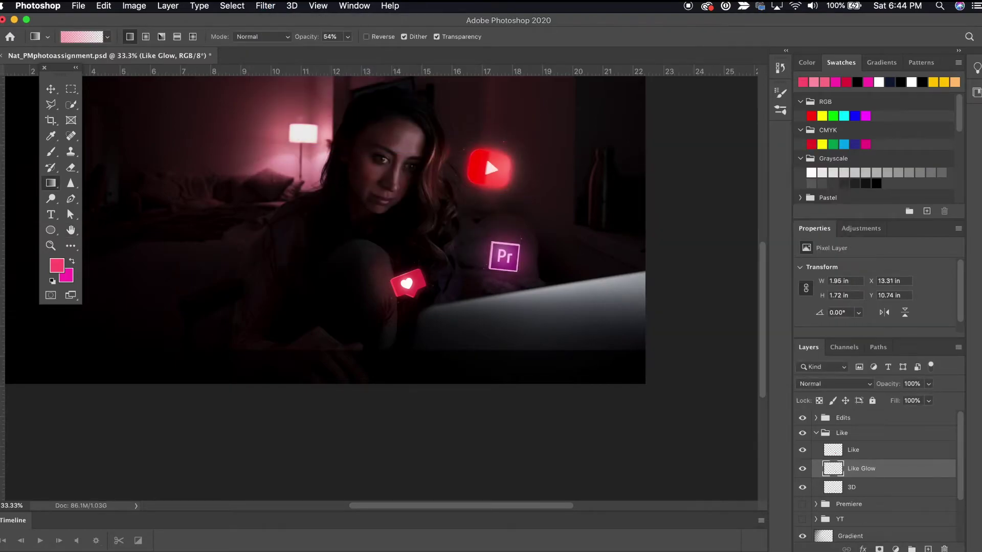
Step: Hide the Edits group and compare the Like logo with and without the Like Glow layer
left_click(803, 418)
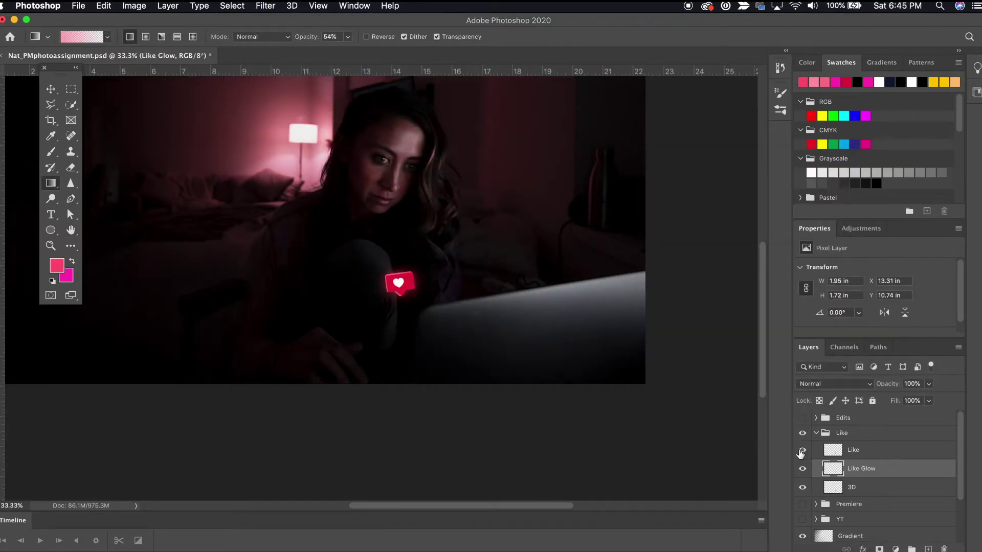
left_click(803, 469)
left_click(802, 469)
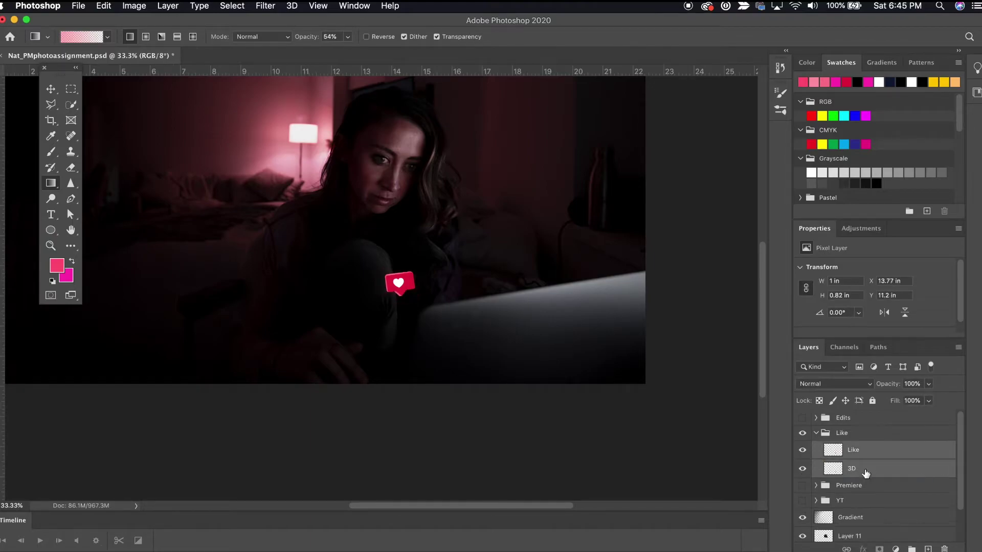
Step: Rotate the Like and 3D layers together slightly further counterclockwise
key("super+t")
key("Return")
key("g")
Step: Duplicate the Like layer, move the copy below the Like layer and name it LightGlow
left_click(862, 455)
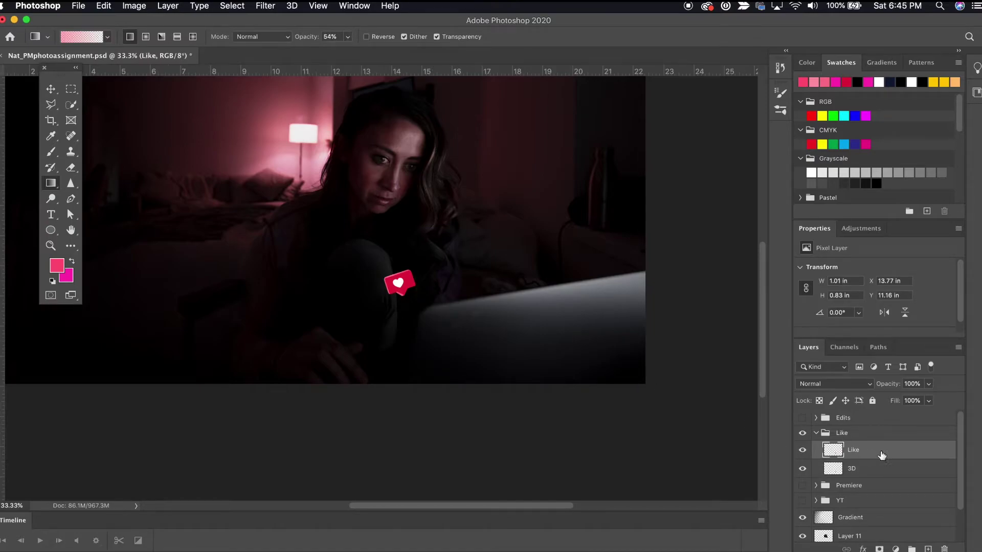
key("super+j")
left_click_drag(880, 455, 859, 474)
double_click(859, 470)
type("LightGlow")
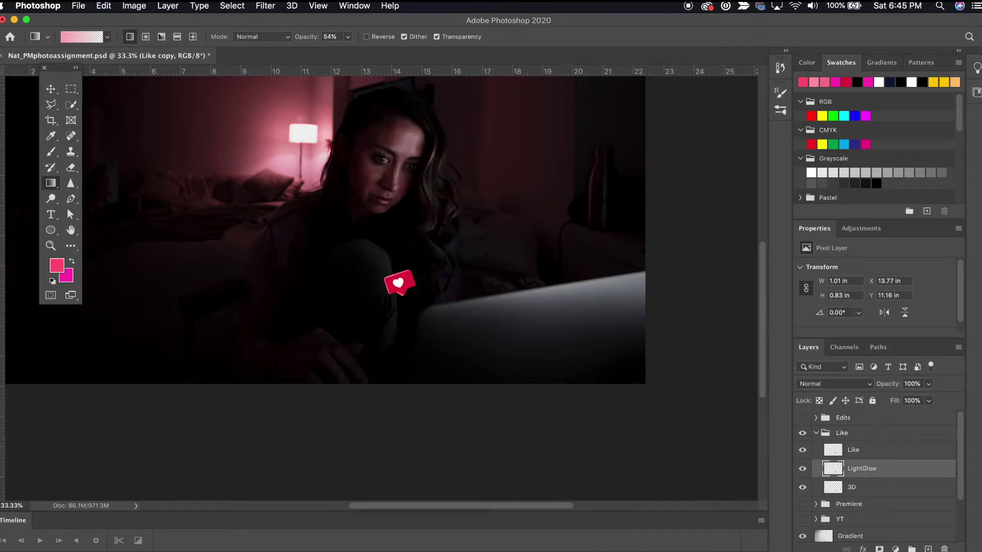
Step: Apply a Gaussian Blur to the LightGlow layer, keeping the radius small enough for a tight glow around the Like logo
key("Return")
left_click(233, 6)
mouse_move(285, 149)
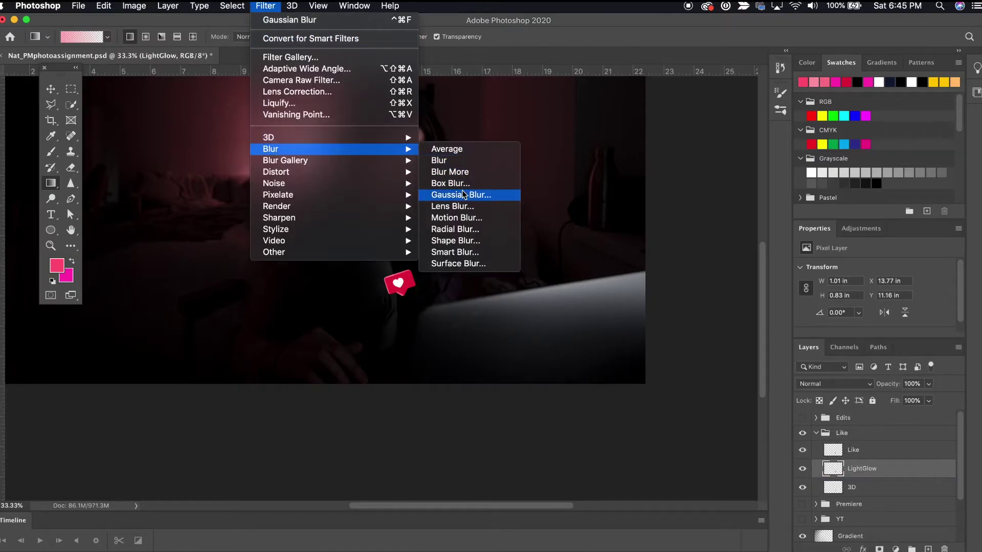
left_click(450, 195)
mouse_move(713, 335)
left_mouse_down()
mouse_move(679, 335)
mouse_move(752, 336)
mouse_move(721, 336)
left_mouse_up()
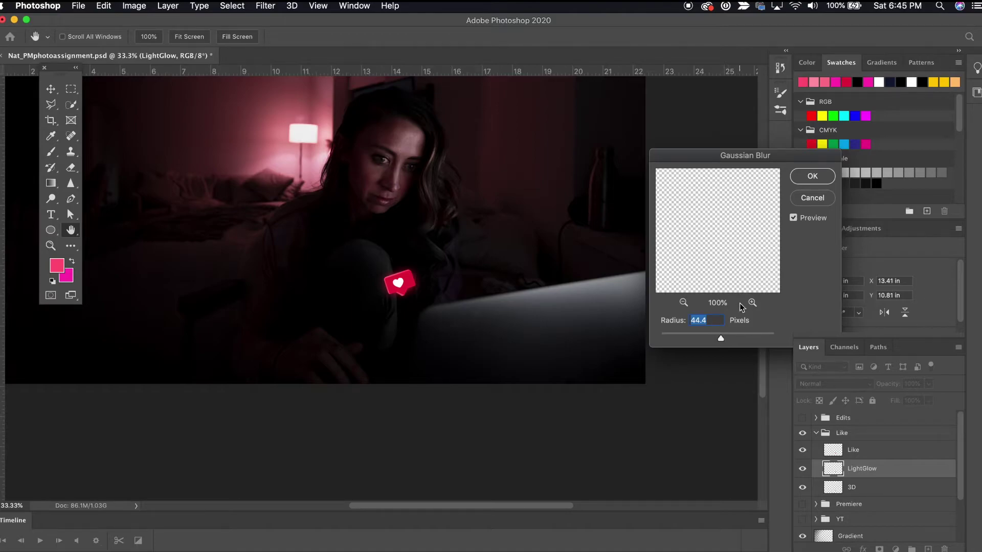
left_click_drag(716, 336, 714, 337)
left_click(812, 180)
Step: Duplicate the LightGlow layer and try a lower opacity on the copy
key("super+j")
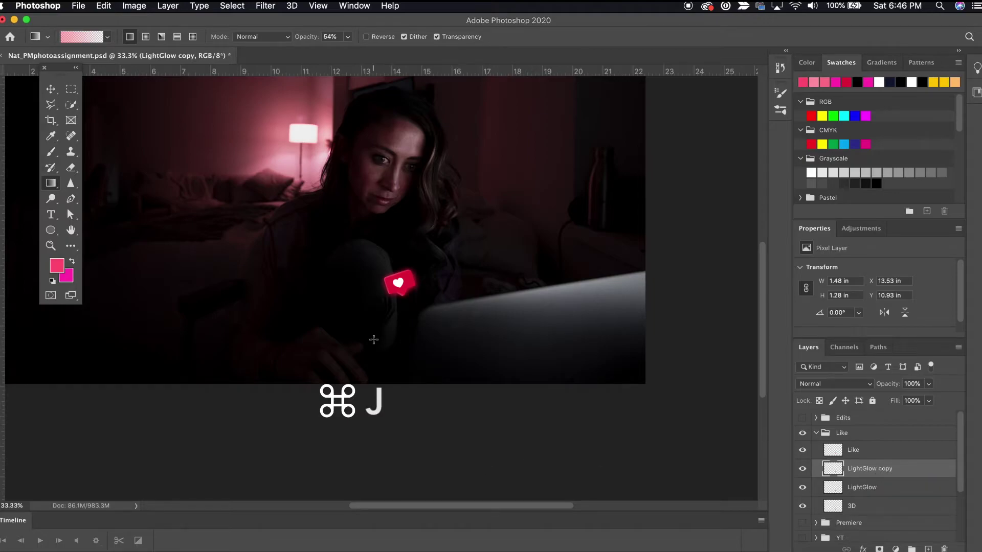
left_click(928, 384)
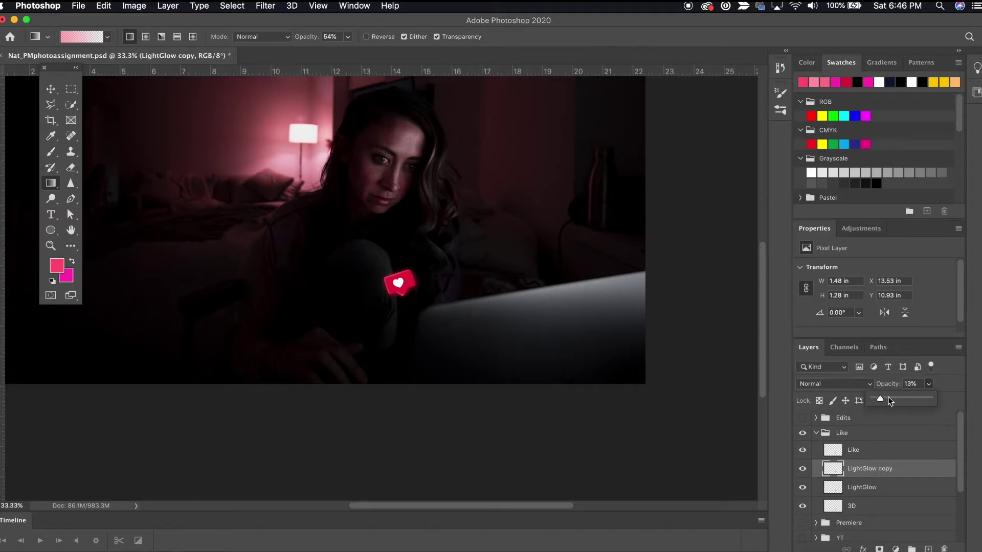
left_click(928, 385)
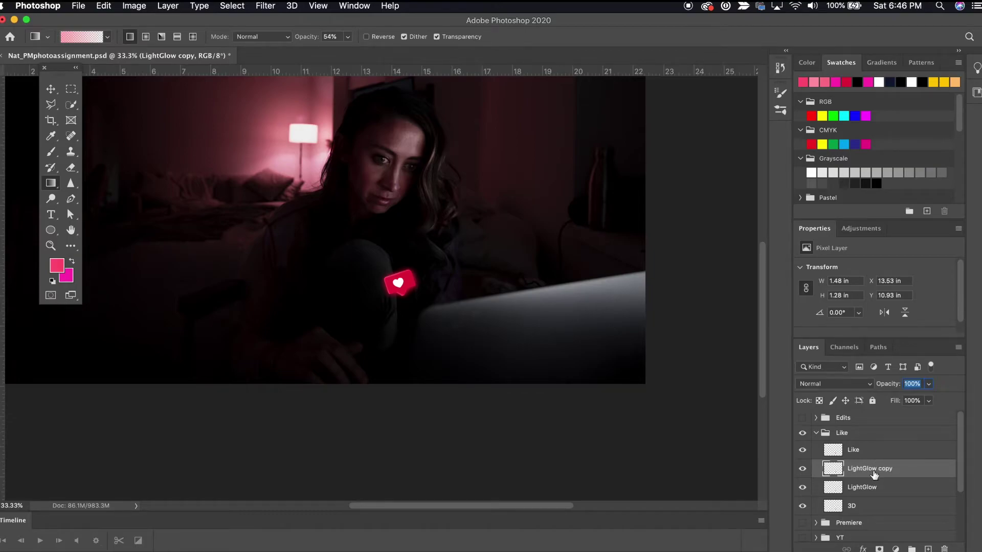
Step: Rename the LightGlow layer LikeGlow and delete the LightGlow copy
left_click(865, 486)
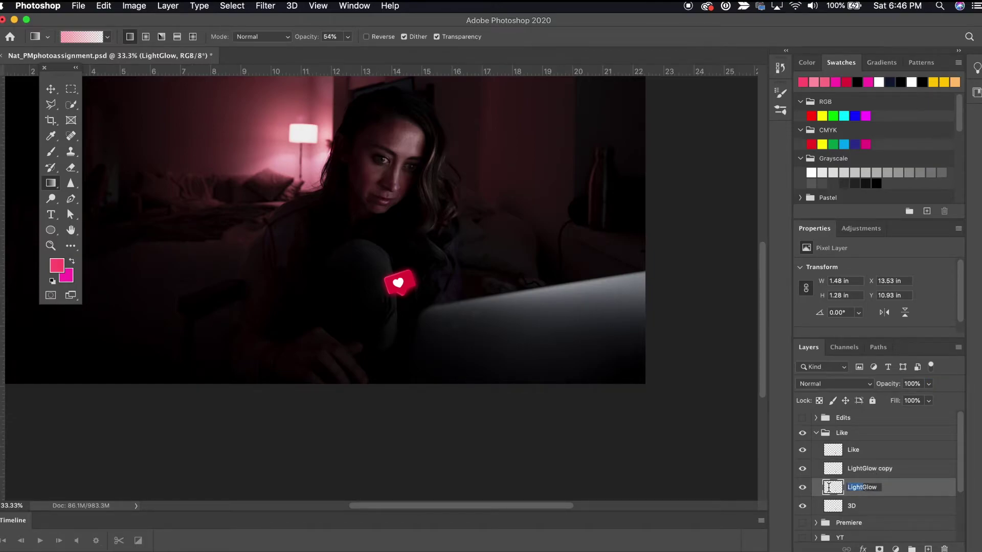
type("Like")
left_click(870, 469)
key("Delete")
left_click(869, 469)
left_click(928, 548)
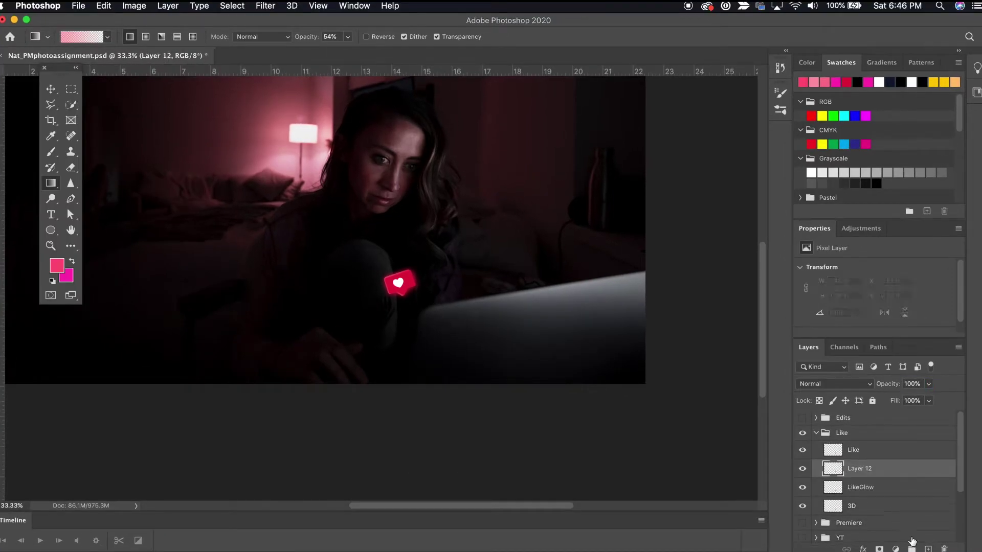
left_click(51, 154)
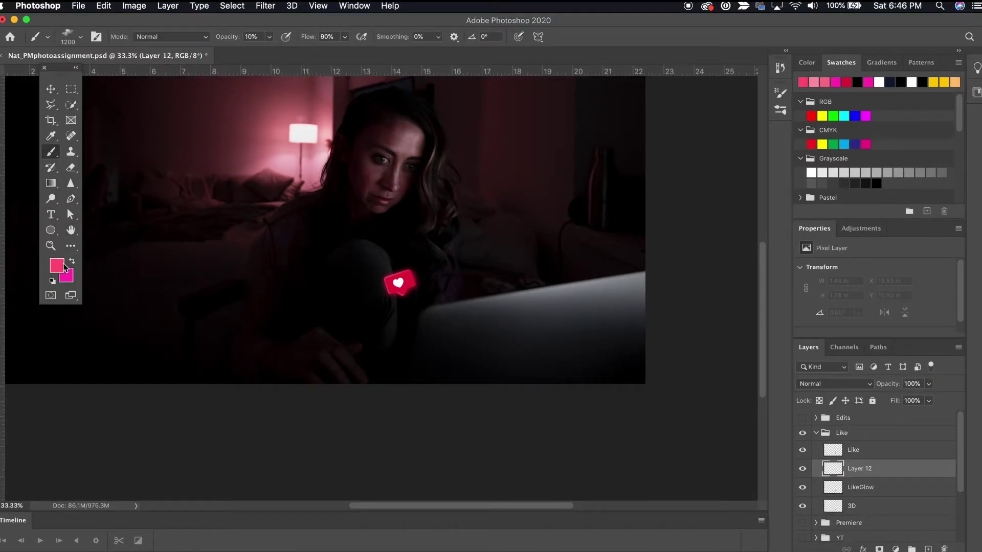
key("w")
key("super+1")
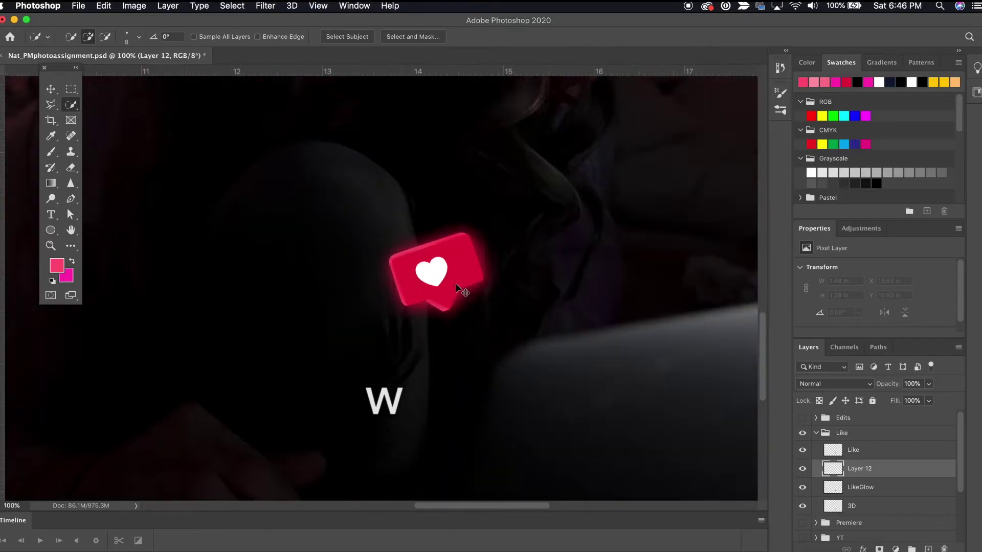
key("super+equal")
key("Delete")
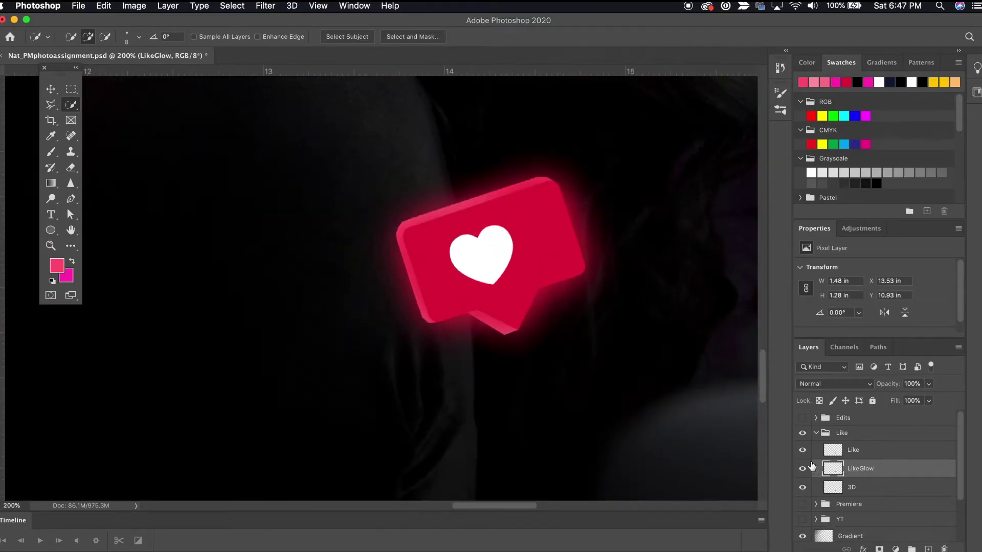
Step: Copy the white heart from the Like layer onto its own layer and apply the last-used Gaussian Blur to it
left_click(831, 450)
left_click(480, 250)
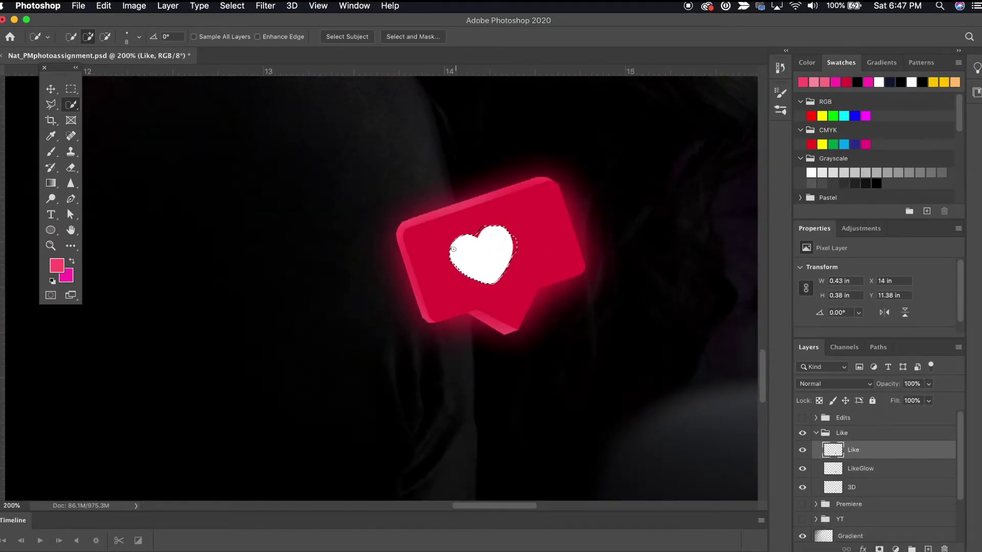
key("super+j")
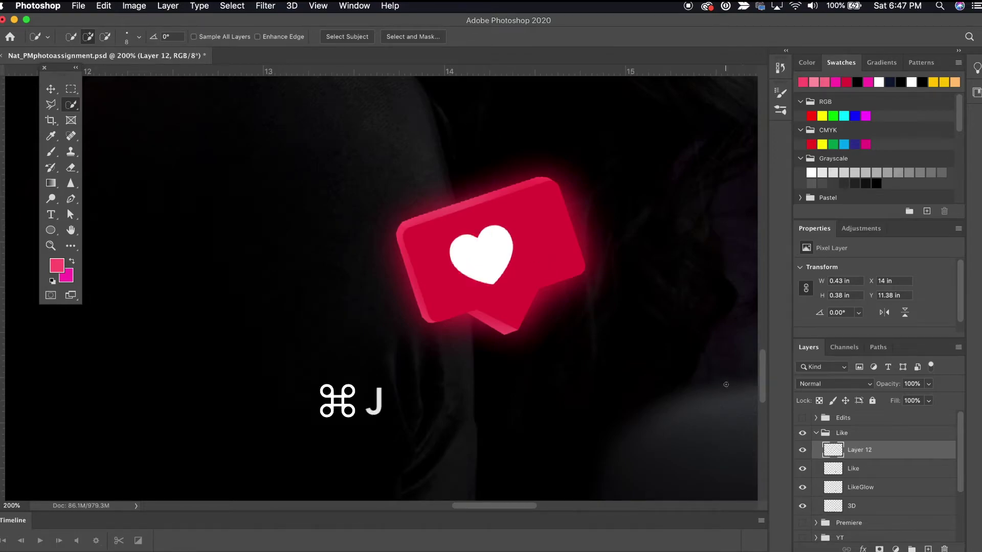
left_click(266, 6)
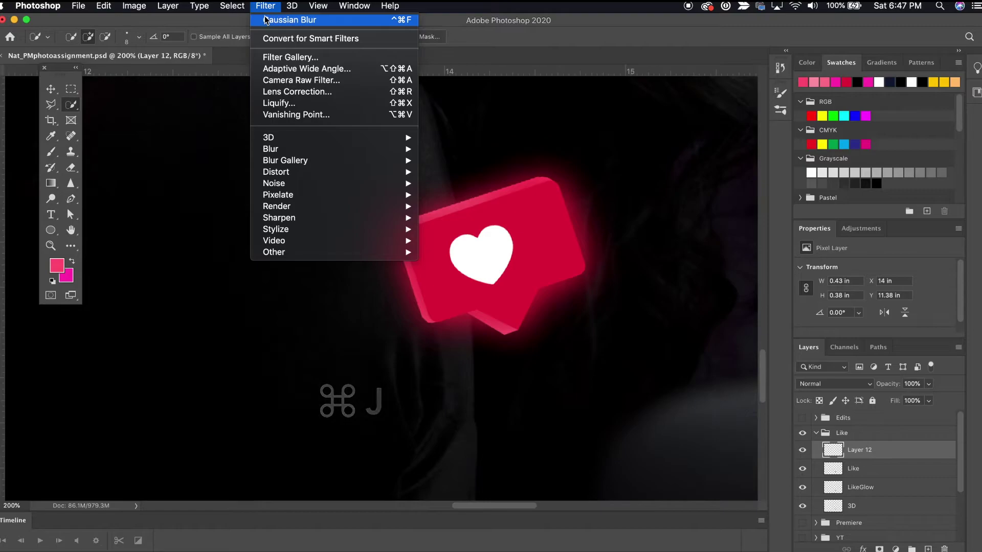
left_click(266, 18)
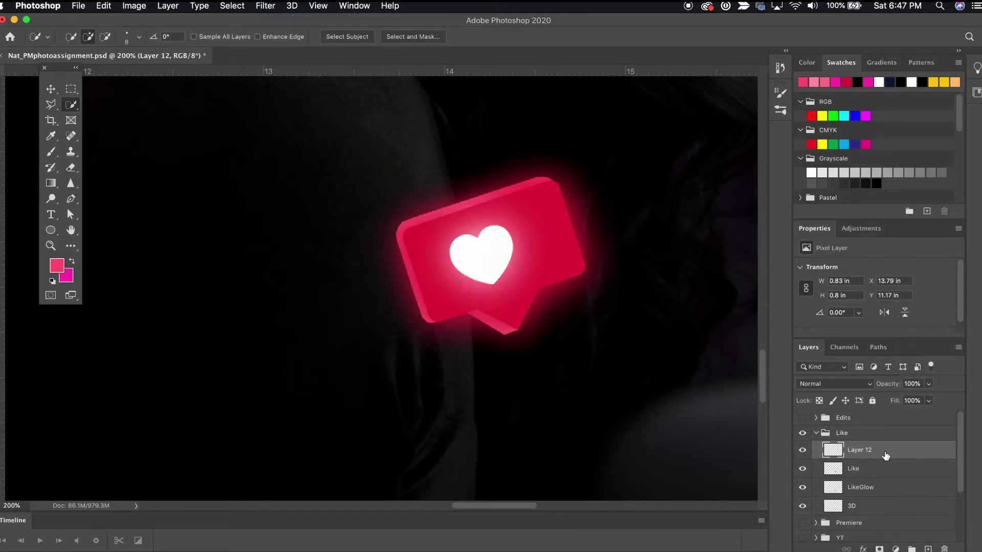
Step: Inspect the heart's glow near and far, comparing it with the Edits group shown and hidden
key("super+minus")
key("super+minus")
key("super+minus")
key("super+minus")
key("super+plus")
key("super+plus")
key("super+plus")
key("super+plus")
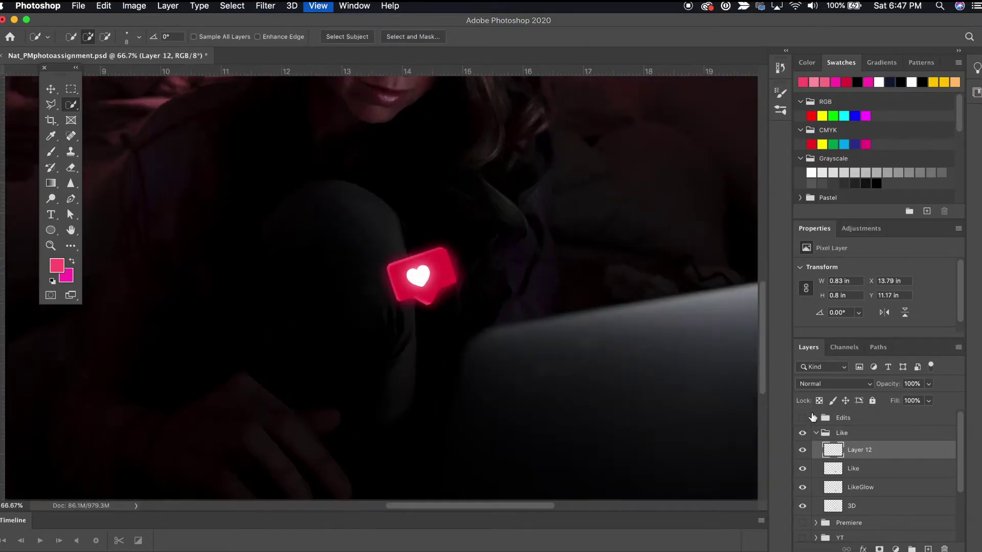
left_click(803, 418)
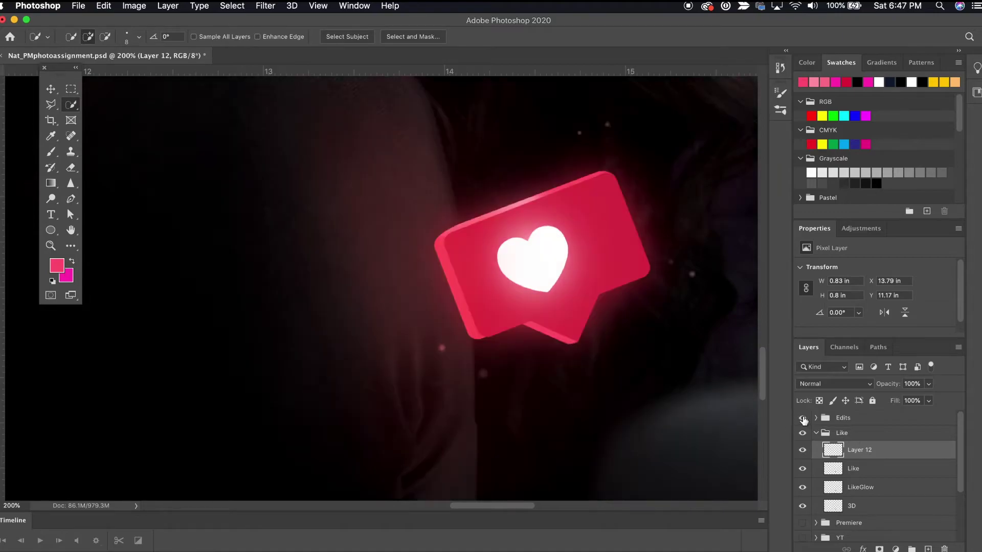
left_click(802, 418)
left_click(803, 418)
left_click(802, 417)
Step: Rename the blurred heart layer Heart Glow
double_click(862, 451)
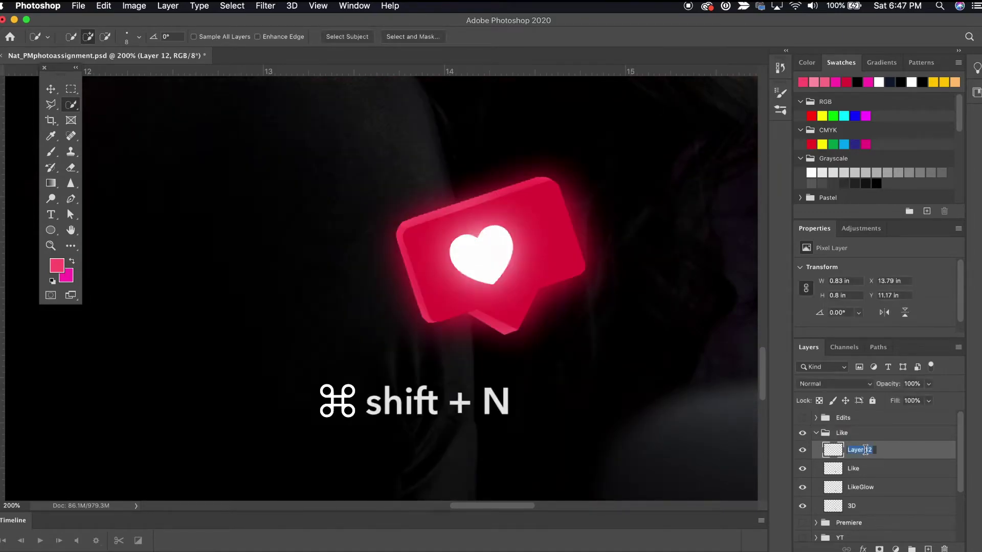
type("Heart Glow")
key("Return")
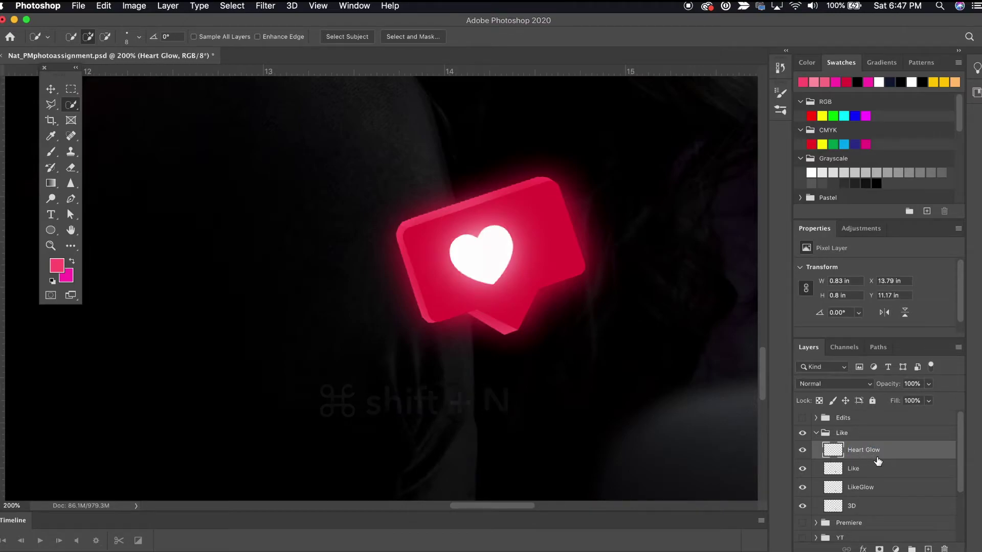
Step: Add a new empty layer directly above the LikeGlow layer in the Like group
left_click(871, 492)
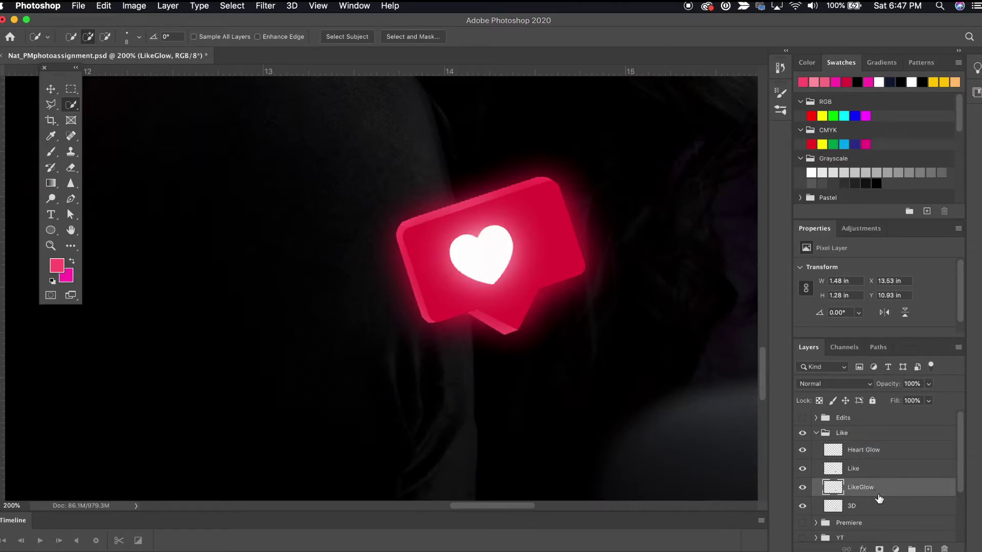
key("super+minus")
key("super+minus")
key("super+minus")
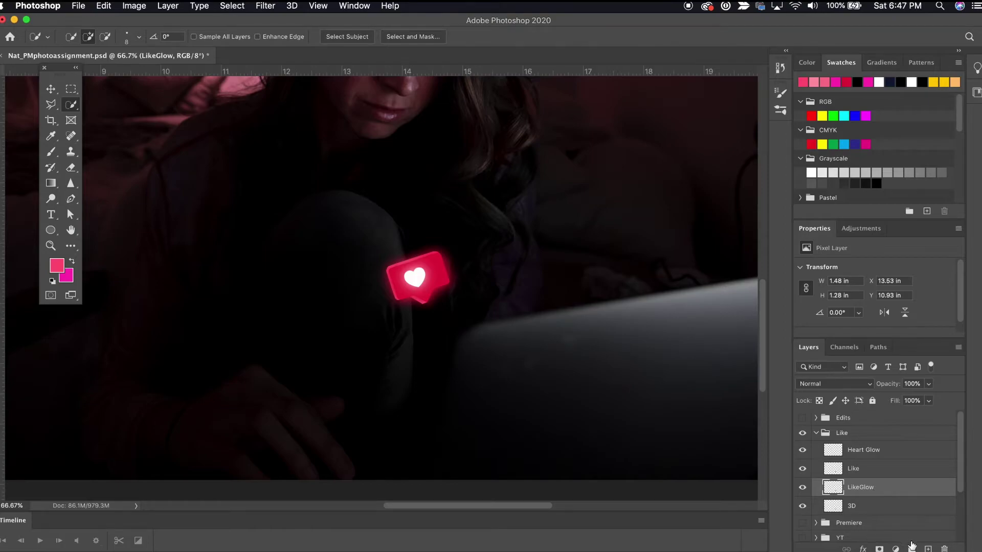
left_click(927, 548)
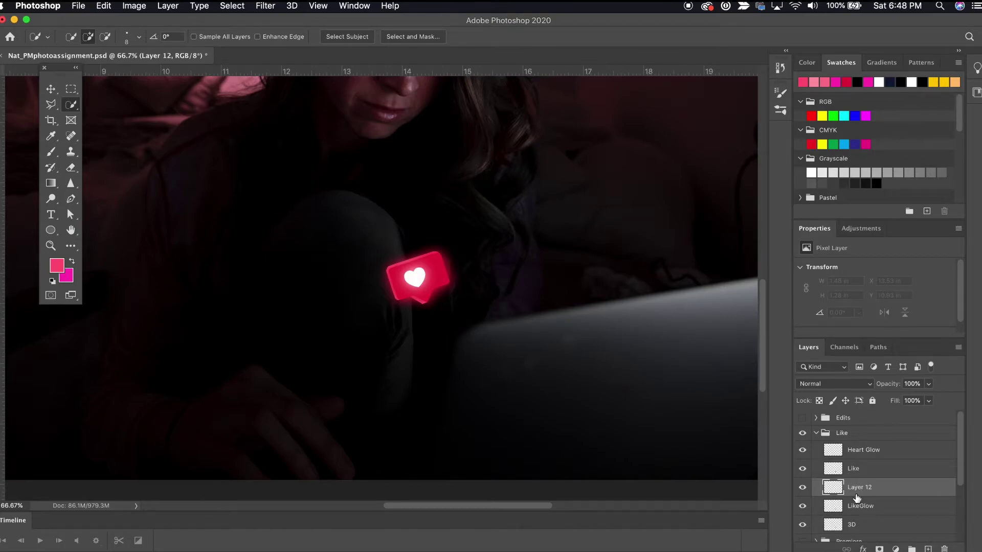
Step: Set up the Brush tool with the Soft Round tip at a size of 500 px
key("b")
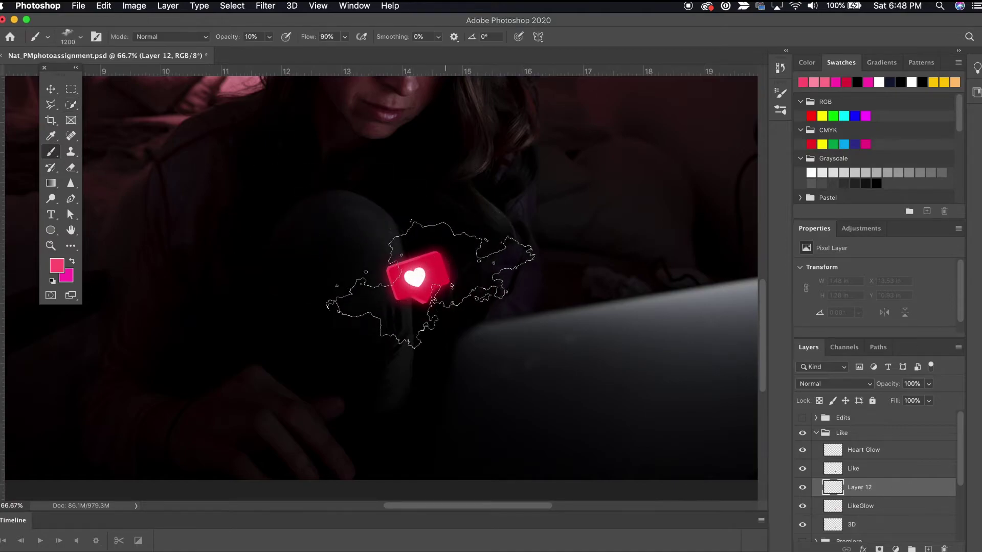
left_click(72, 38)
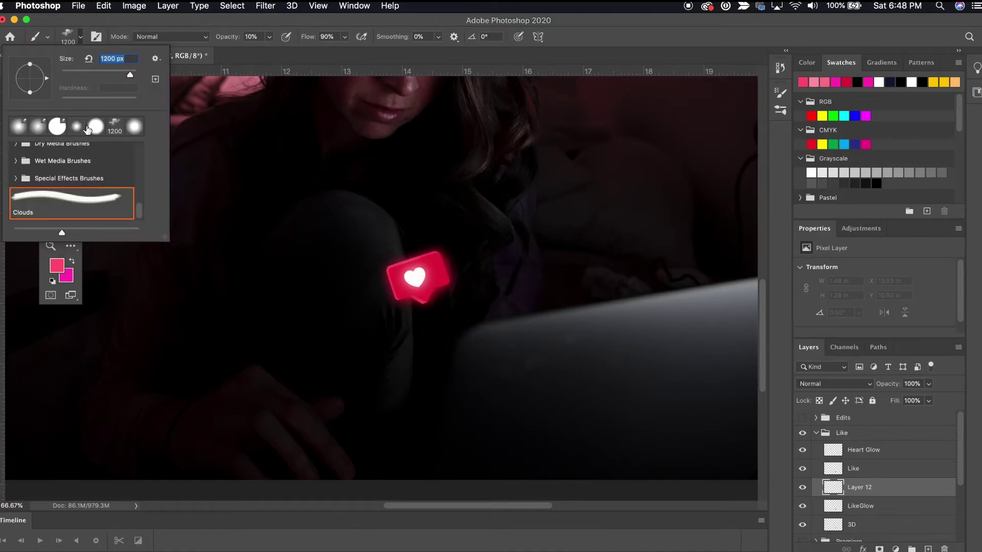
left_click(104, 71)
scroll(76, 176, "up", 10)
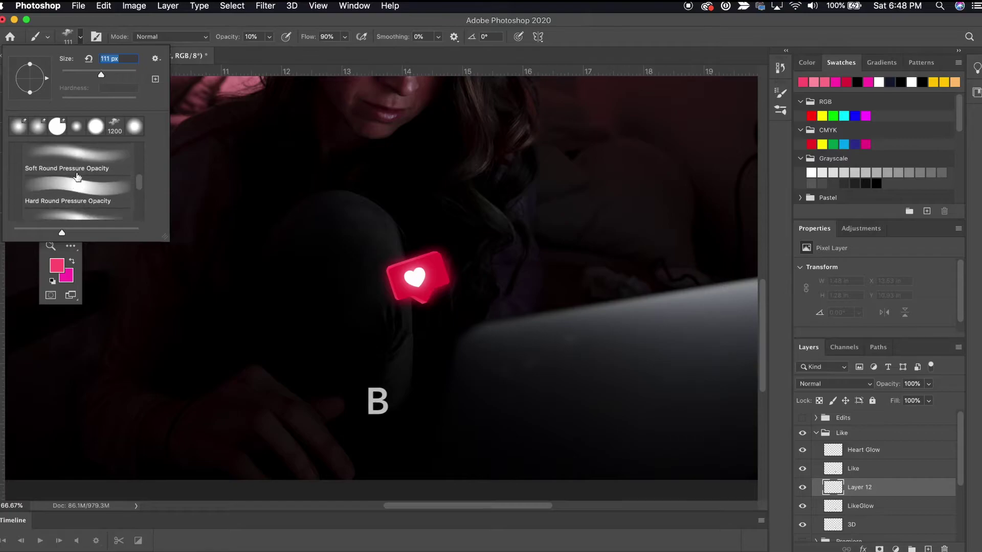
scroll(76, 175, "up", 2)
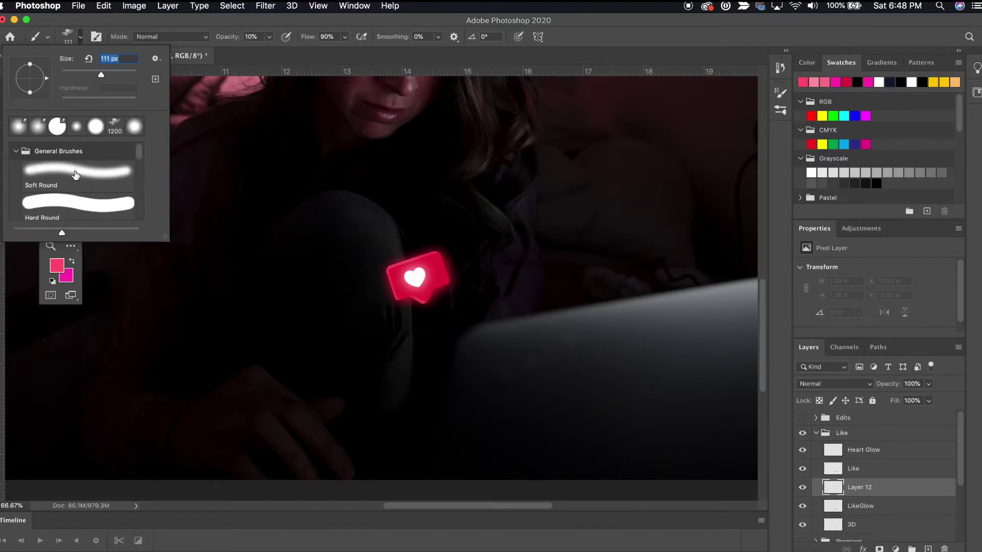
left_click(75, 176)
left_click(81, 37)
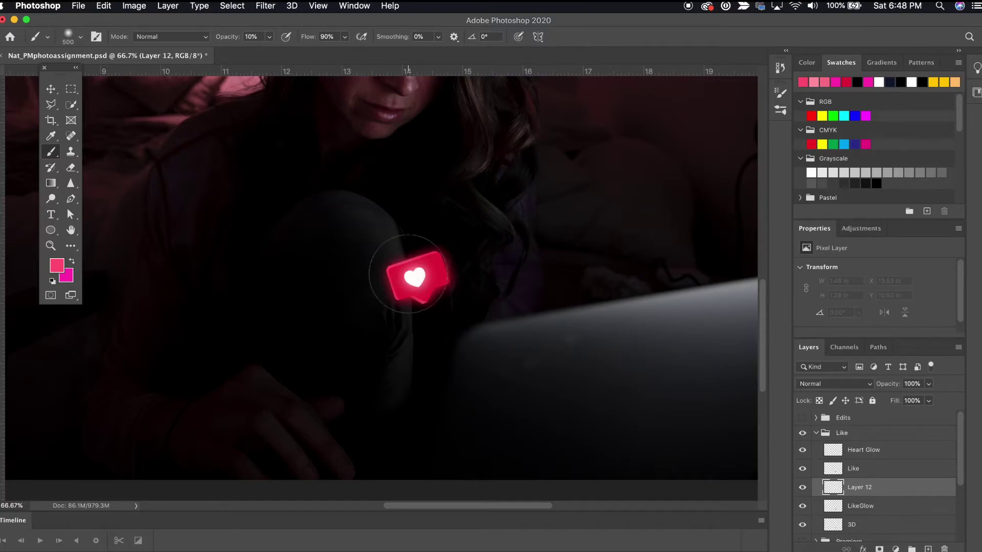
key("bracketright")
Step: Sample the Like logo's red and dab a soft red glow over and around the logo on the new layer
left_click(436, 268, "alt")
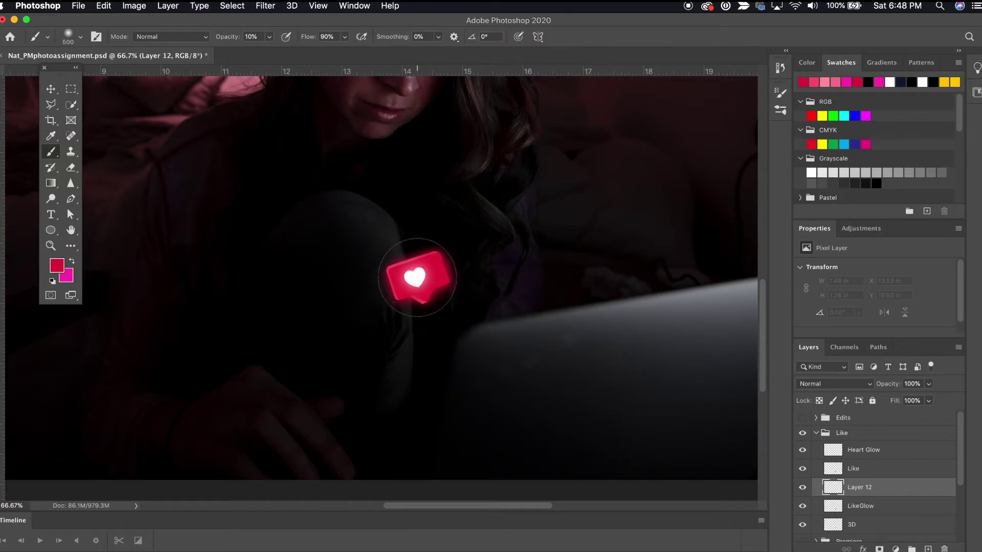
left_click(421, 272)
left_click(417, 279)
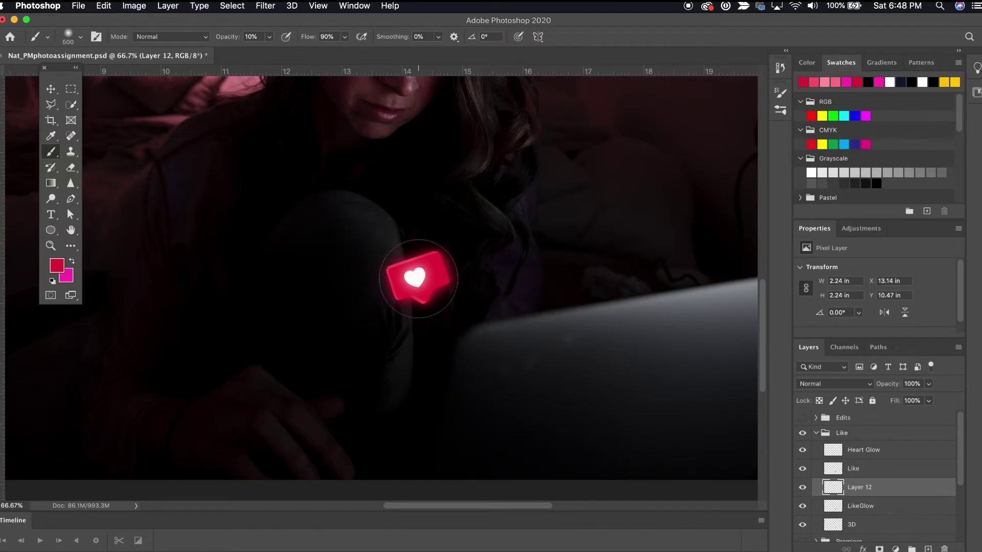
left_click(418, 284)
left_click(411, 266)
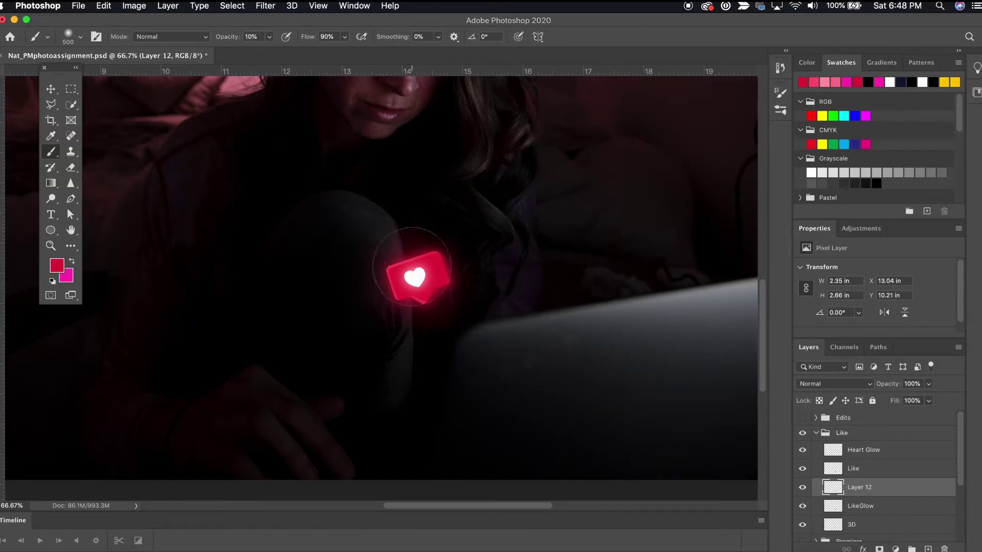
left_click(422, 294)
Step: Rename the painted glow layer SoftGlow and set its blend mode to Lighten
double_click(870, 488)
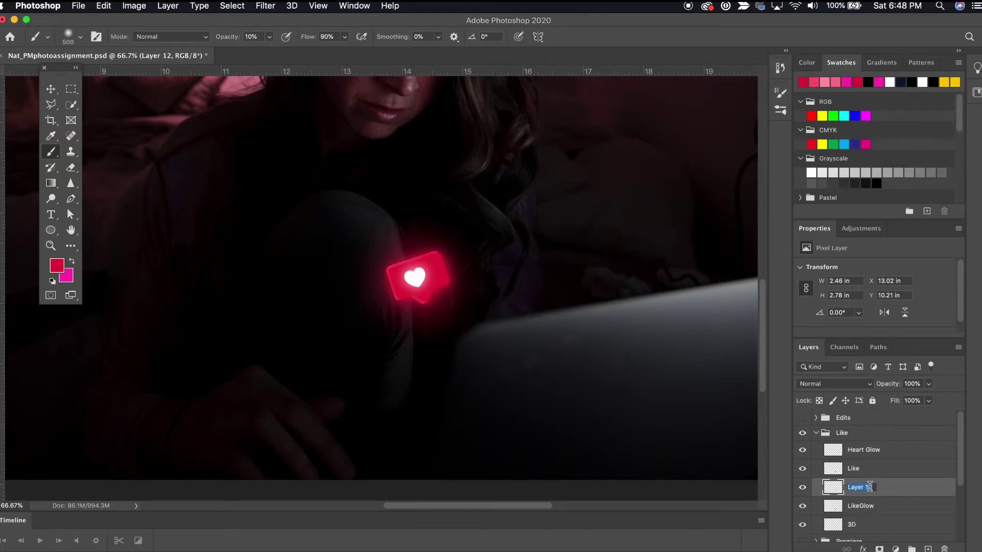
key("Return")
left_click(839, 384)
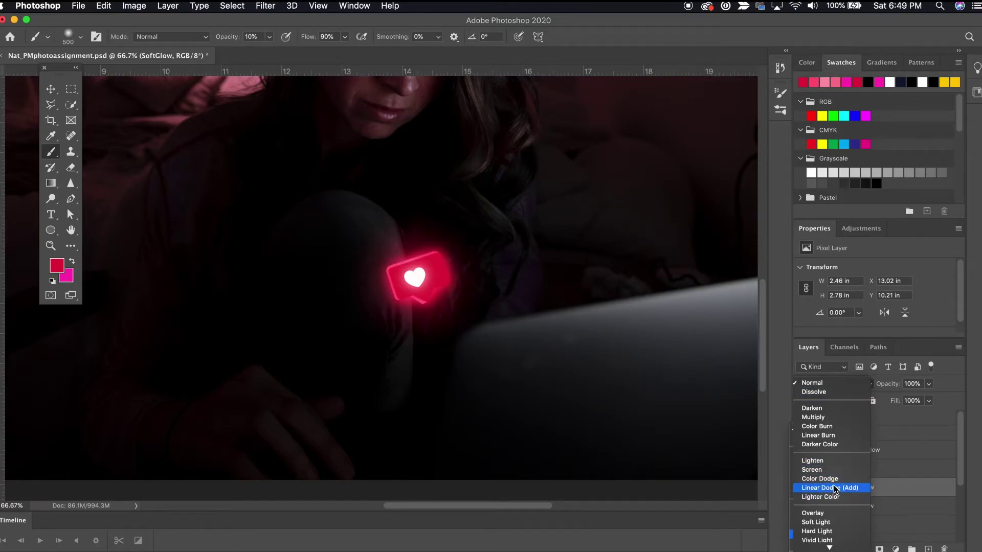
scroll(835, 490, "down", 5)
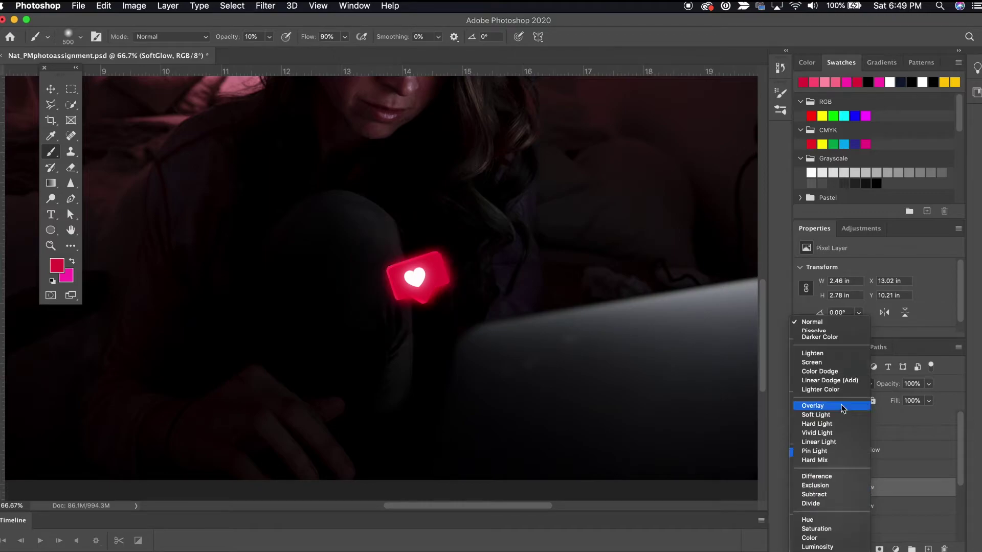
left_click(844, 361)
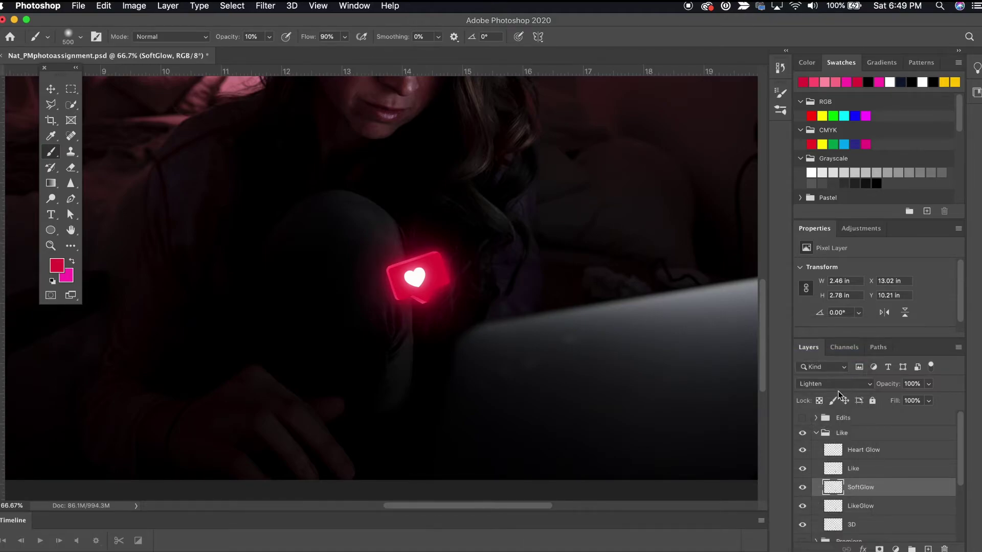
Step: Collapse the Like group and make the Premiere group visible
key("super+minus")
left_click(816, 434)
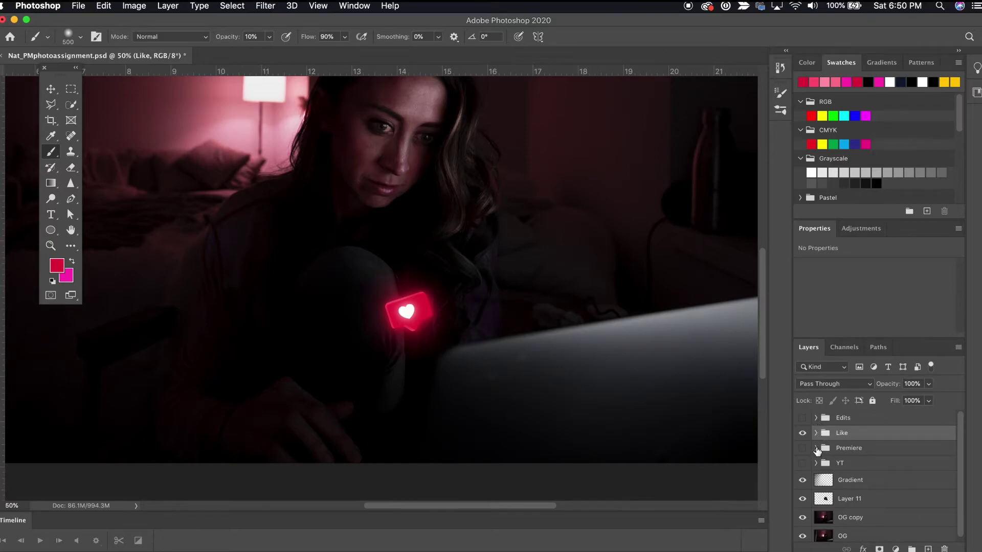
left_click(802, 449)
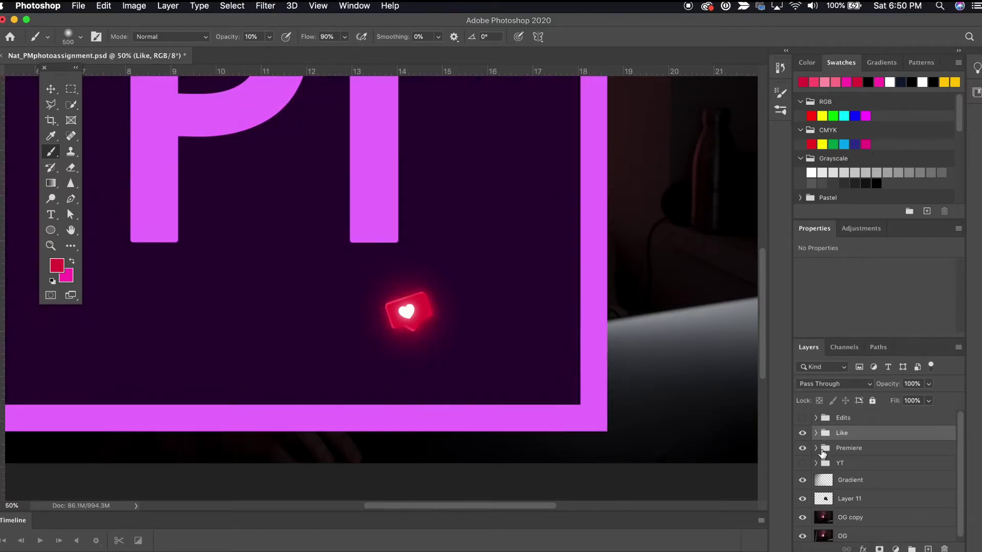
Step: In the Premiere group, set the painted Soft Glow layer's blend mode to Color Dodge and switch to the Eraser
left_click(815, 449)
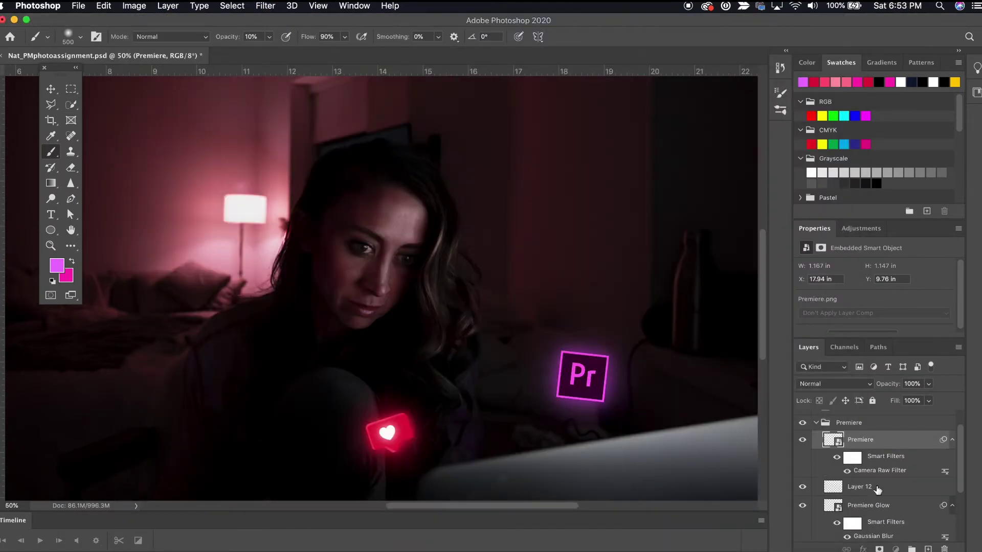
left_click(900, 487)
left_click(831, 384)
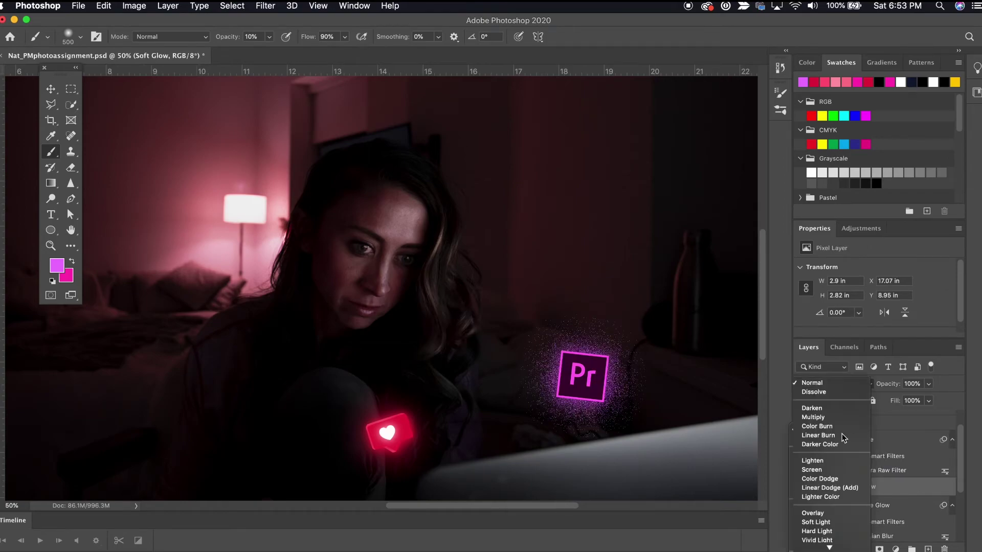
left_click(827, 479)
key("e")
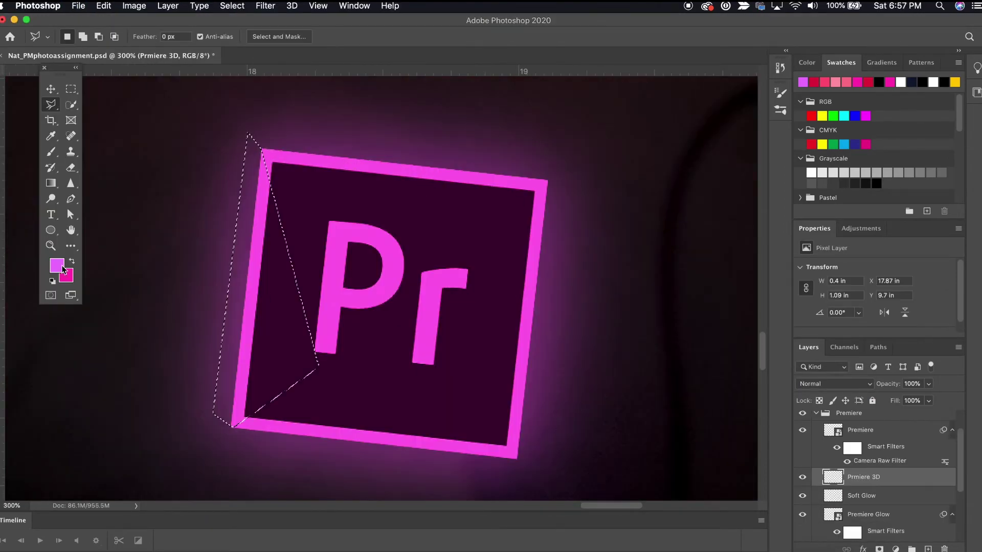
Step: Fill the selected left side face of the Premiere logo with lighter pink on the Prmiere 3D layer and deselect
left_click(56, 265)
left_click(652, 353)
key("Return")
key("alt+BackSpace")
key("super+d")
Step: Outline the top side face of the Premiere logo with a polygonal lasso selection
left_click(72, 261)
left_click(249, 133)
left_click(534, 163)
left_click(546, 180)
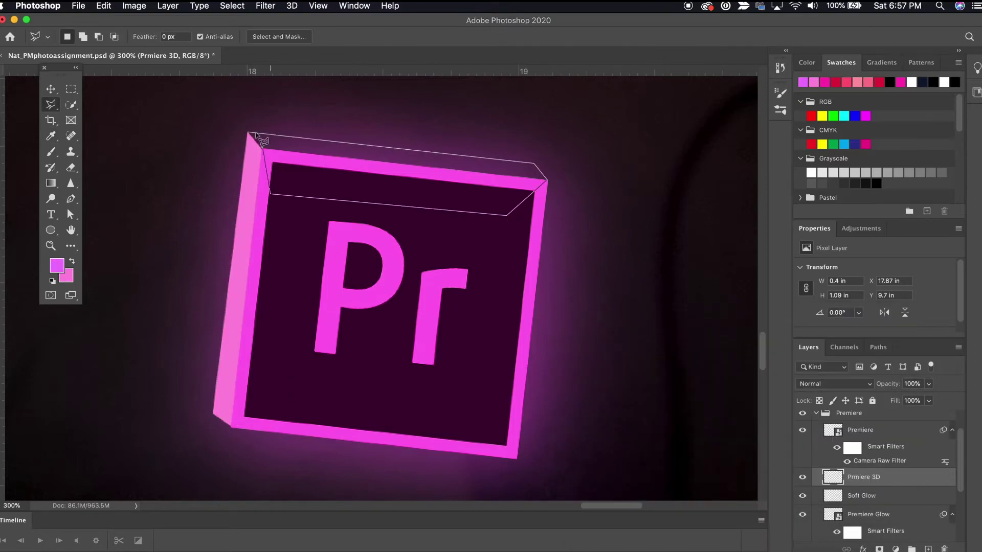
Step: Try a coral fill on the selected top side face of the Premiere logo
left_click(57, 265)
key("Return")
key("x")
key("alt+BackSpace")
left_click(868, 82)
key("alt+BackSpace")
key("x")
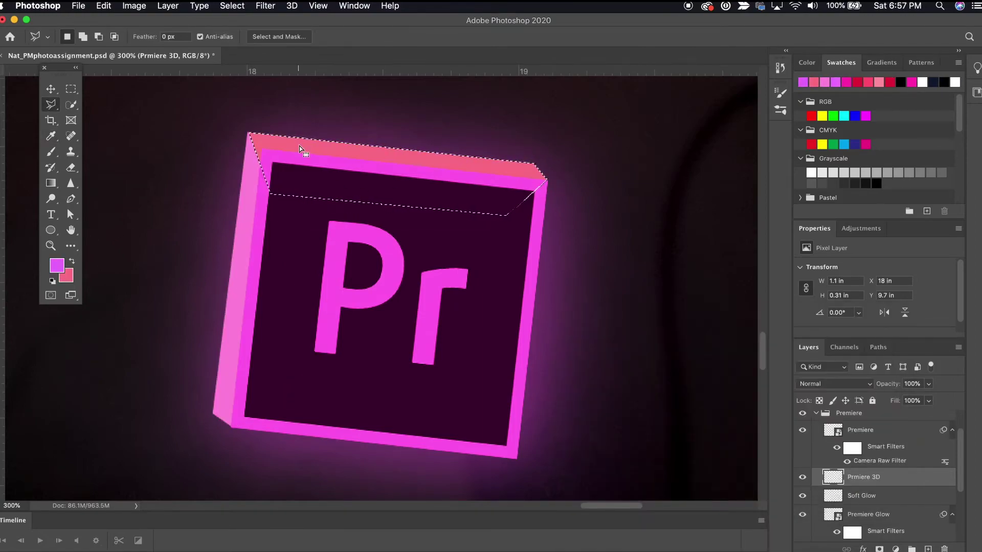
Step: Fill the Premiere logo's top side face with a darker magenta pink, deselect, and start tidying the corner where the faces meet
key("alt+BackSpace")
key("i")
key("alt+BackSpace")
left_click(591, 344)
key("alt+BackSpace")
key("l")
key("ctrl+d")
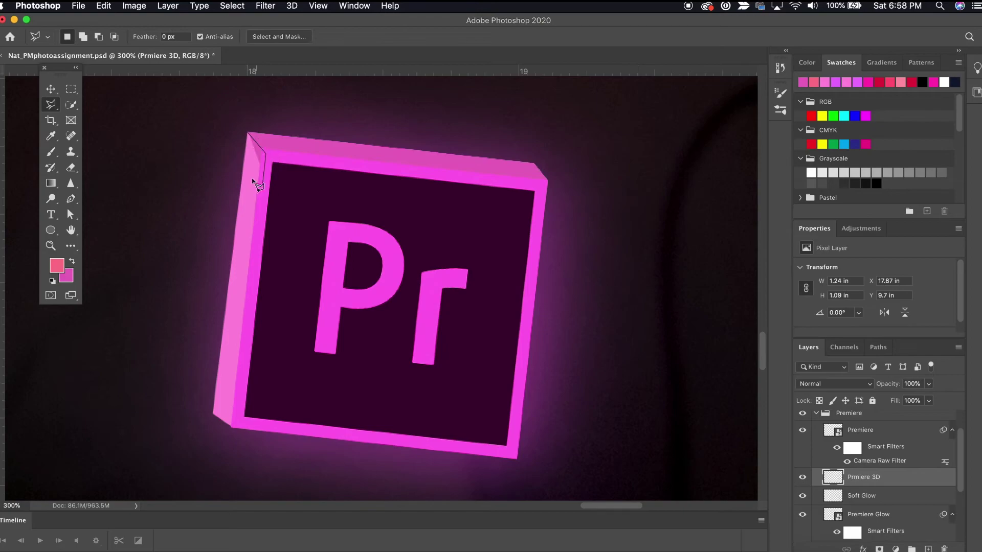
left_click(247, 134)
key("i")
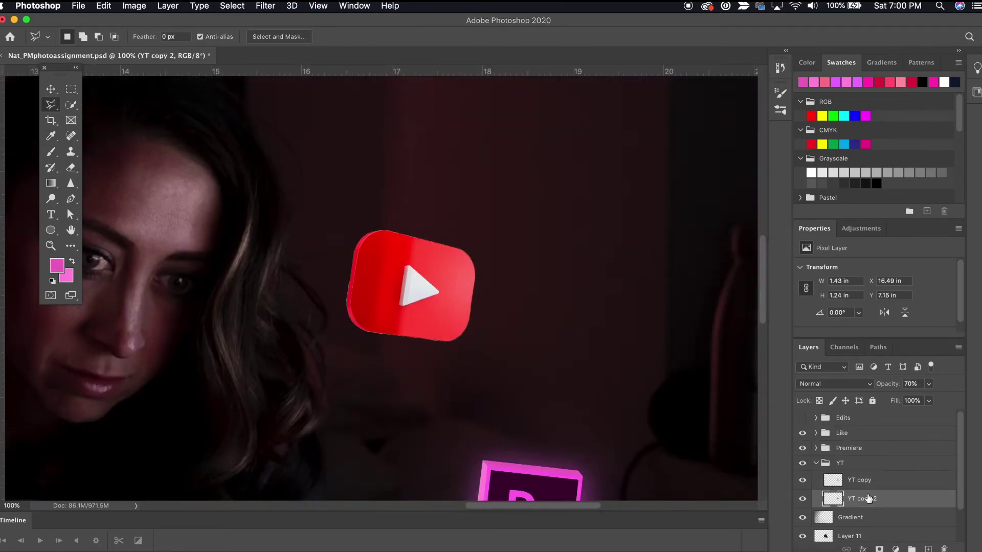
Step: Apply a Gaussian Blur to the YT copy 2 layer and duplicate the blurred layer to strengthen the glow
left_click(265, 5)
mouse_move(332, 149)
left_click(432, 196)
key("Return")
key("ctrl+j")
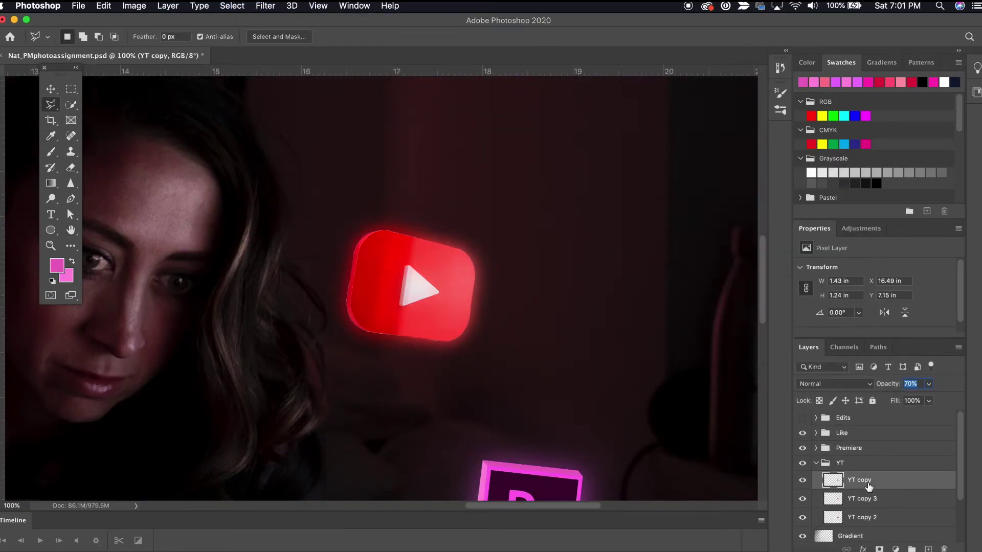
Step: Set the YT copy layer's opacity to 72% and merge the two blurred copies into one layer named YT Blur
left_click(867, 481)
mouse_move(928, 384)
left_mouse_down()
mouse_move(940, 388)
mouse_move(920, 386)
left_mouse_up()
double_click(862, 499)
type("Blue")
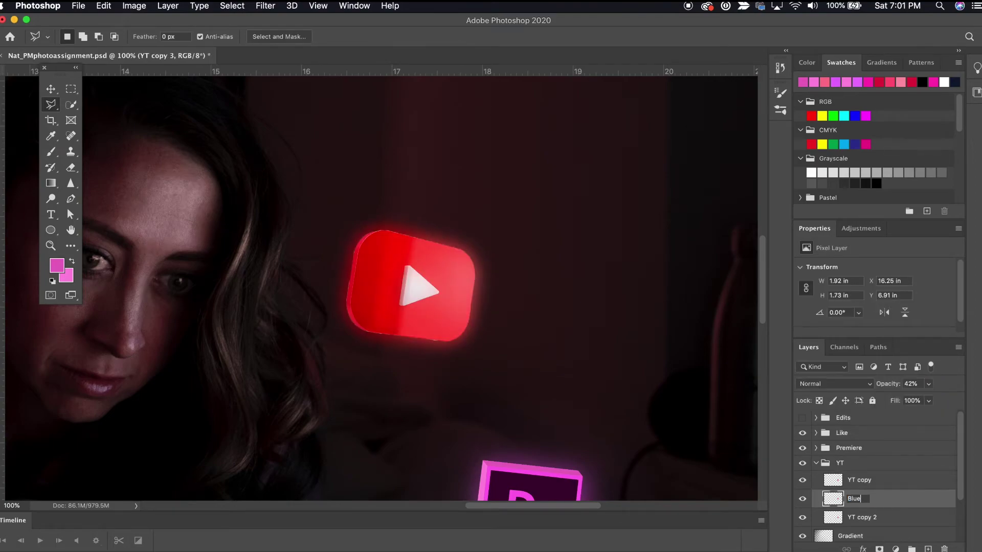
left_click(862, 518, "shift")
key("super+e")
double_click(854, 498)
type("YT Blur")
key("Return")
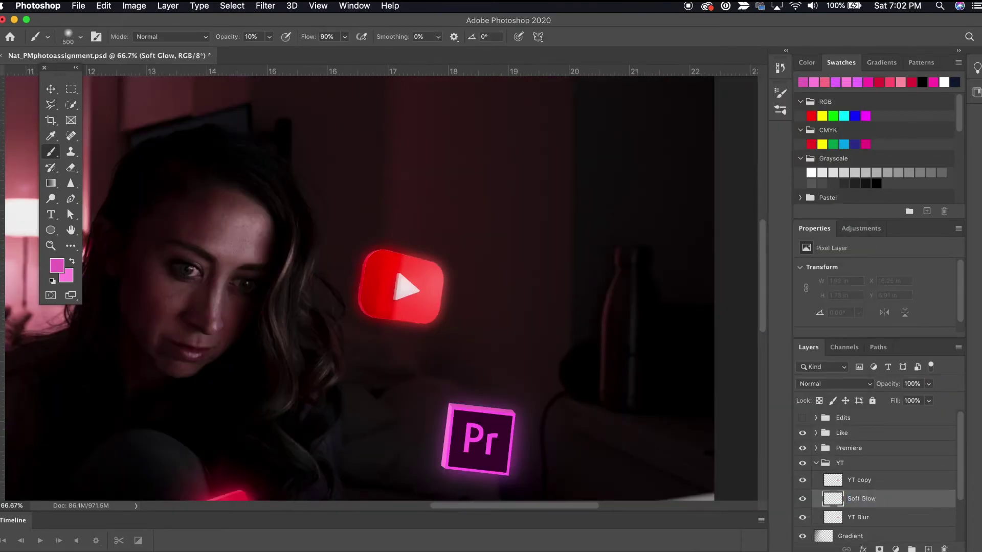
Step: Paint a soft red glow around the YouTube logo on the Soft Glow layer in Lighten mode, and set the Eraser to 11% opacity
left_click(417, 264, "alt")
left_click(834, 383)
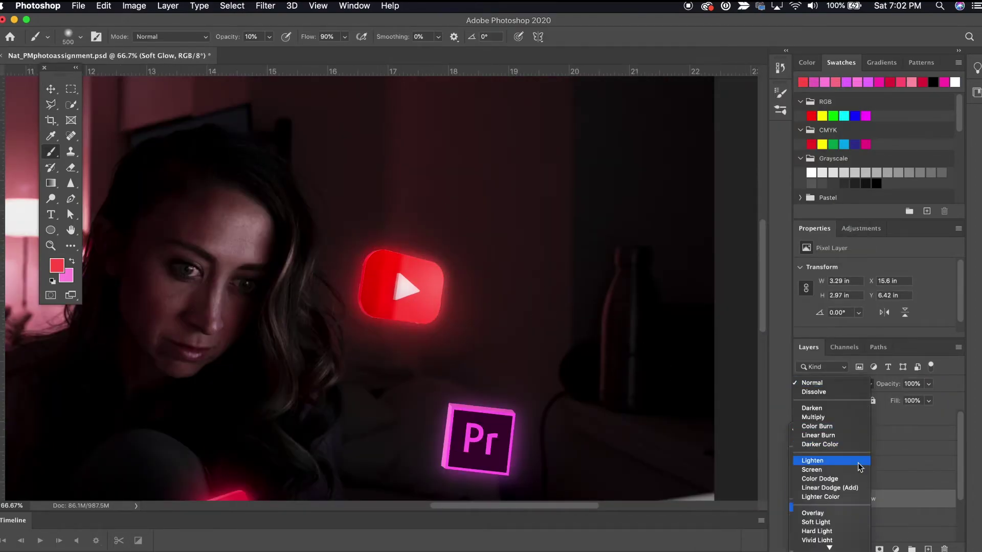
left_click(818, 460)
key("e")
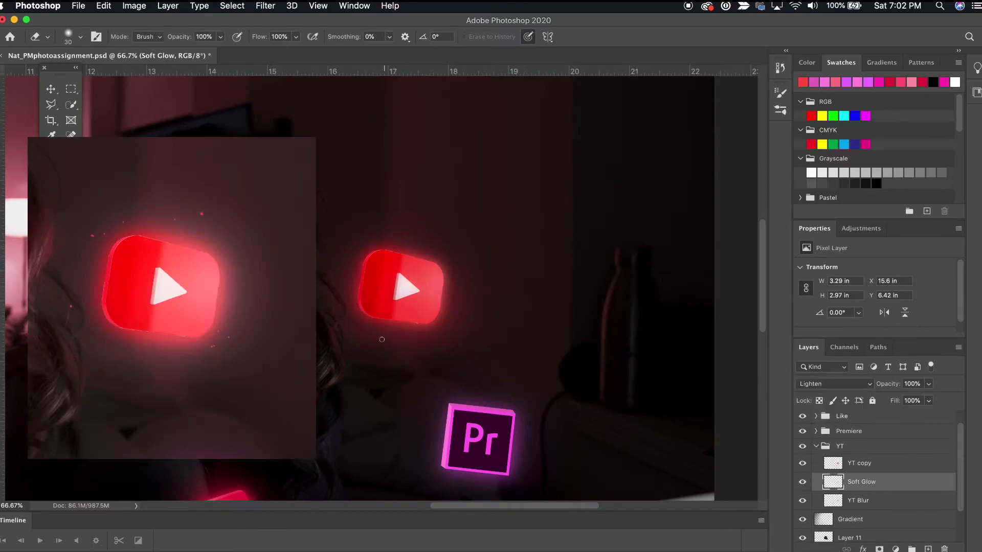
left_click_drag(220, 37, 168, 54)
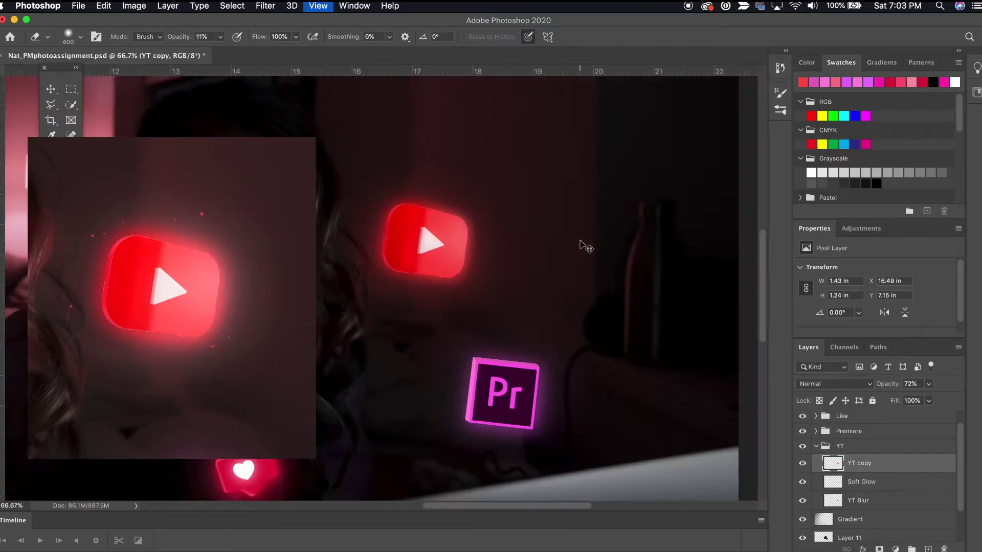
Step: Paint a few small red dots off the YouTube logo's upper-right corner on the Dots layer, starting with a 30 px brush
key("super+1")
key("b")
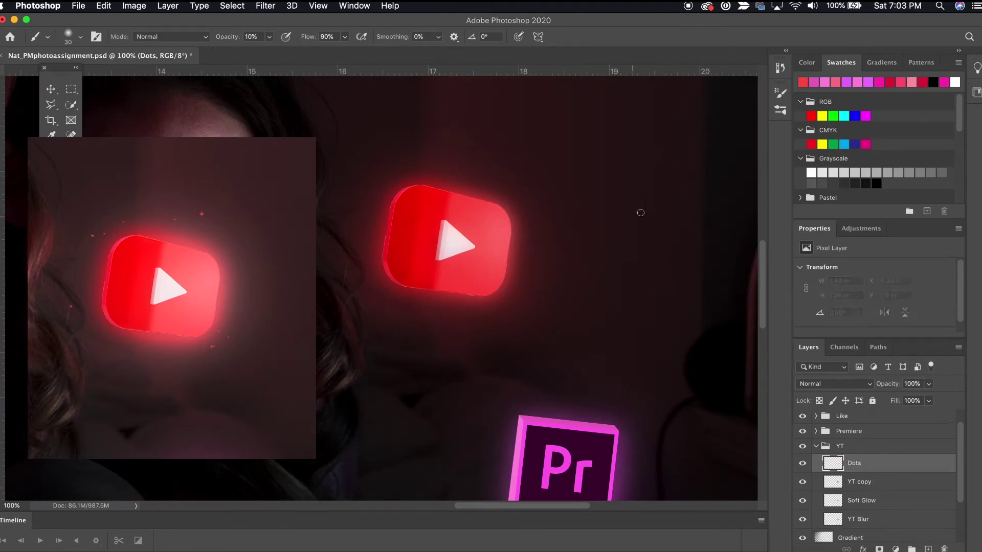
left_click(539, 188)
left_click(516, 186)
key("[")
key("[")
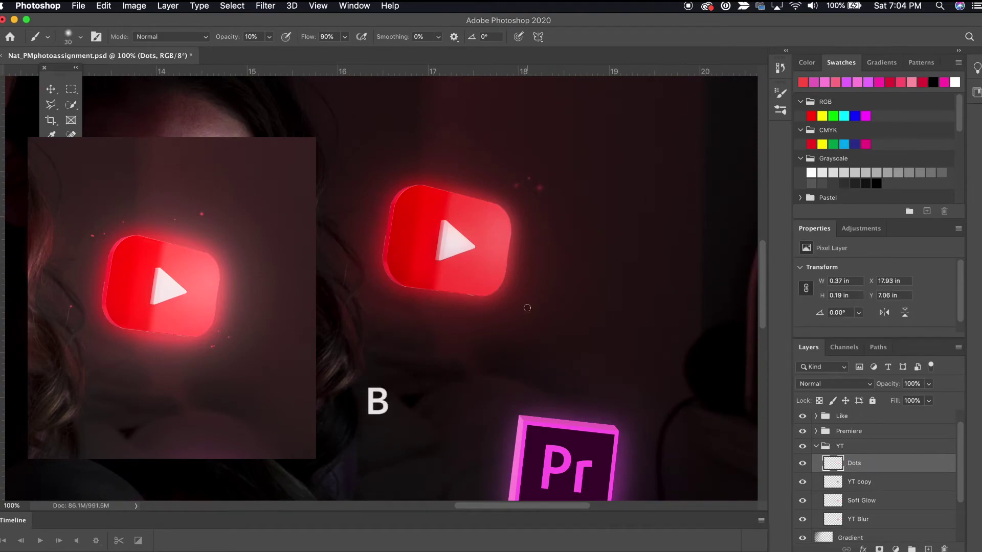
Step: Scatter more red dots around the left side and lower corners of the YouTube logo, varying the brush size
left_click(378, 184)
left_click(395, 171)
left_click(372, 284)
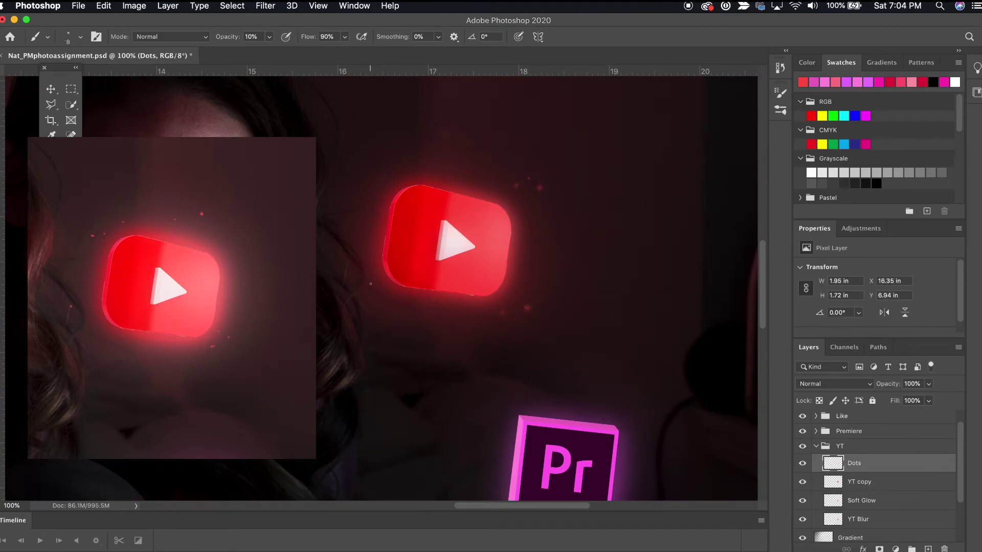
key("]")
key("]")
key("]")
left_click(387, 302)
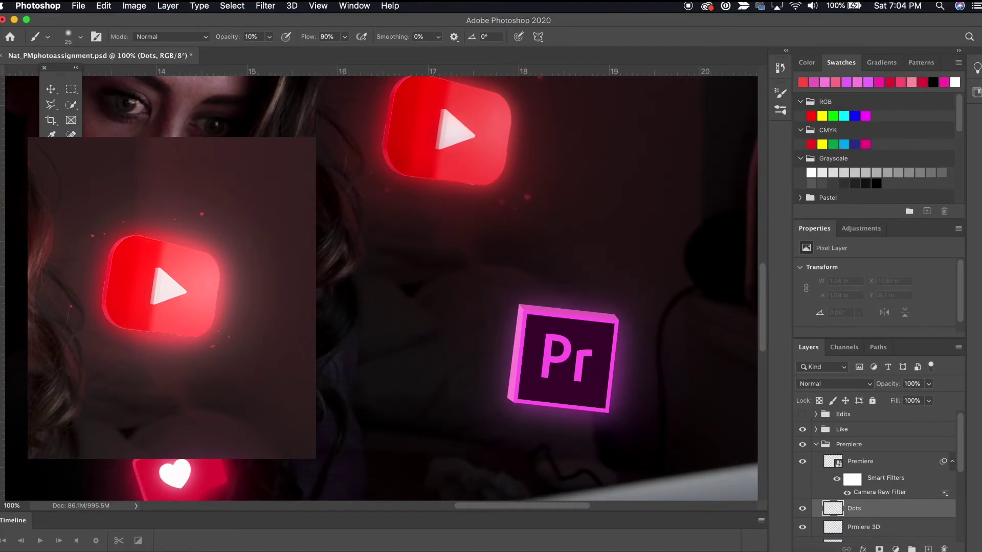
Step: On the Premiere group's Dots layer, paint glowing magenta dots beside the logo with a smaller brush, and set the brush opacity to 10%
key("[")
key("[")
key("[")
key("[")
left_click(649, 309)
left_click(269, 37)
left_click(243, 50)
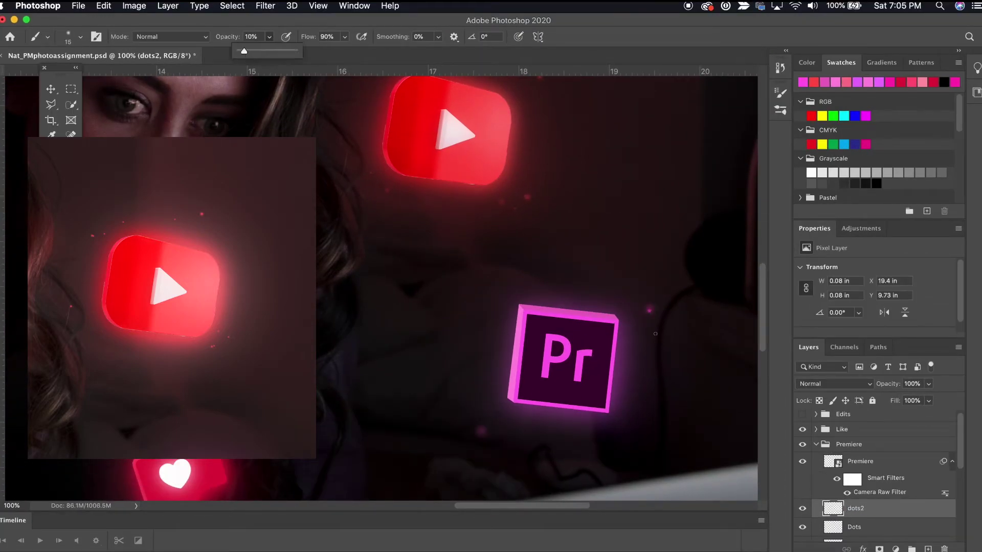
Step: Add faint magenta dots above and below the Premiere logo on the dots2 layer with a 15 px brush
left_click(596, 297)
left_click(500, 295)
left_click(604, 431)
key("super+minus")
key("super+minus")
key("super+minus")
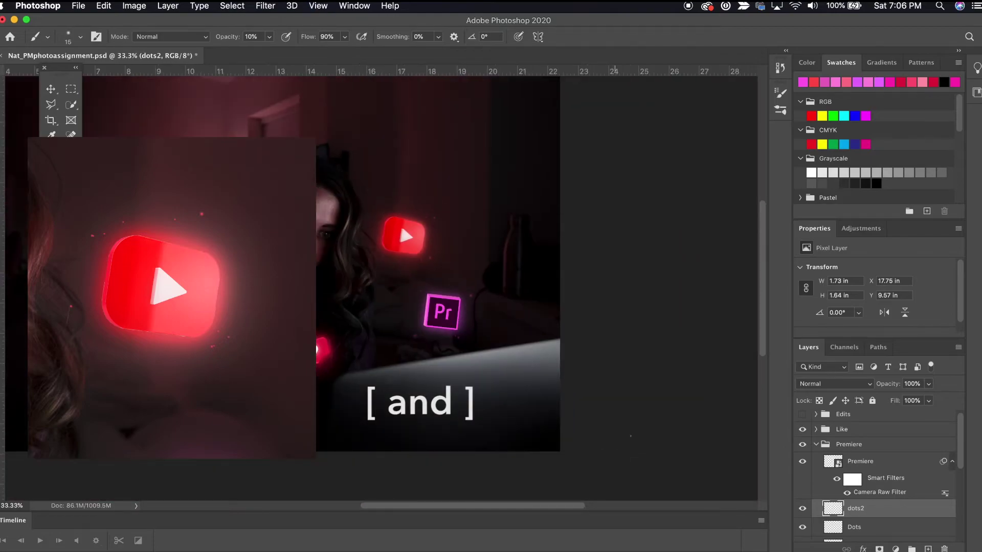
Step: Set the Eraser to 100% opacity and clean up unwanted dots around the Premiere logo on the dots2 layer
key("e")
left_click(854, 527)
left_click(221, 37)
left_click_drag(219, 48, 275, 49)
scroll(869, 512, "down", 2)
left_click(832, 478)
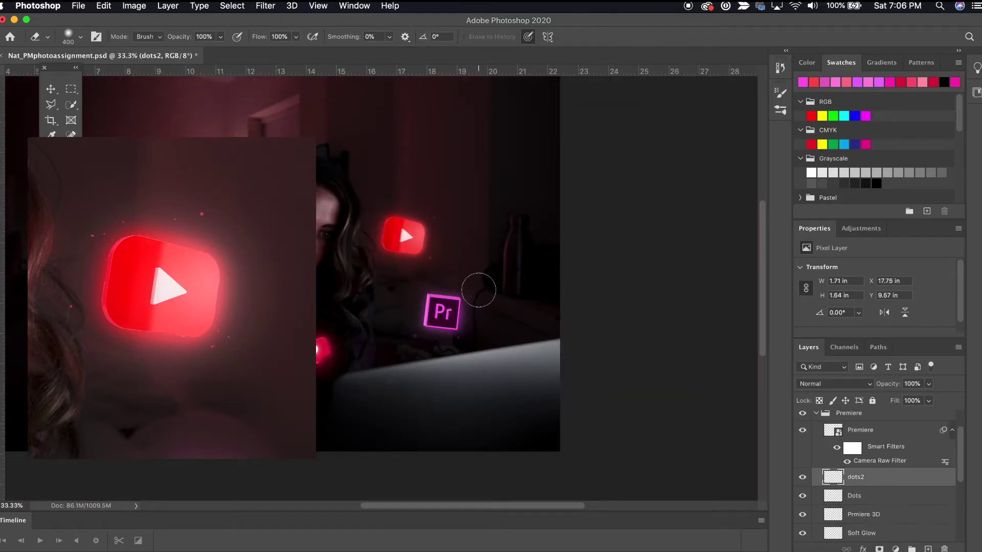
Step: Set the Premiere group's Dots layer to 41% opacity and return to the Brush tool
left_click(832, 495)
key("b")
key("super+plus")
key("super+plus")
key("super+plus")
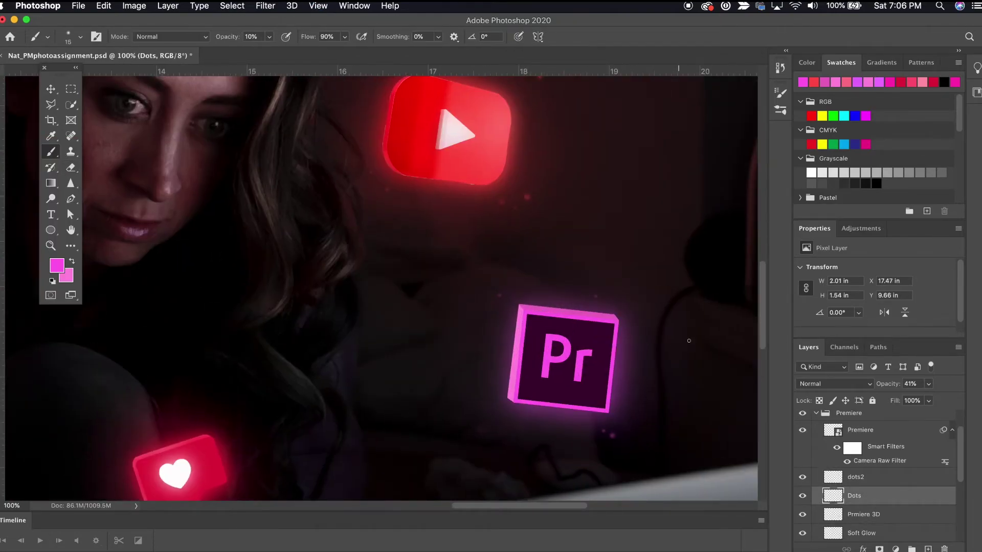
Step: Collapse the Premiere group, expand the Like group and add a layer named Dots at its top
scroll(569, 433, "left", 5)
left_click(816, 413)
left_click(815, 434)
left_click(865, 450)
key("super+shift+alt+n")
double_click(861, 450)
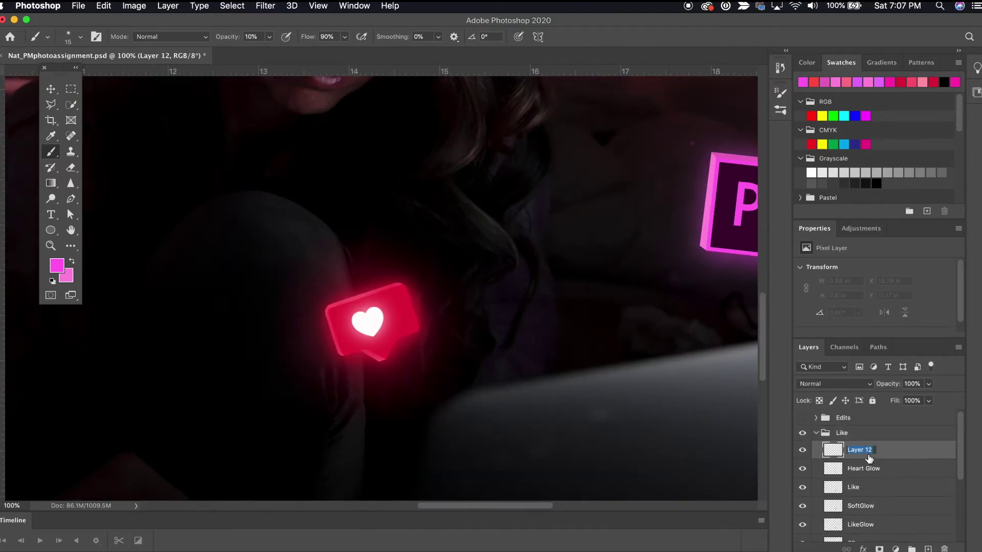
type("Dots")
key("Return")
Step: Paint small red dots around the Like logo on its Dots layer and collapse the Like group
left_click(414, 268)
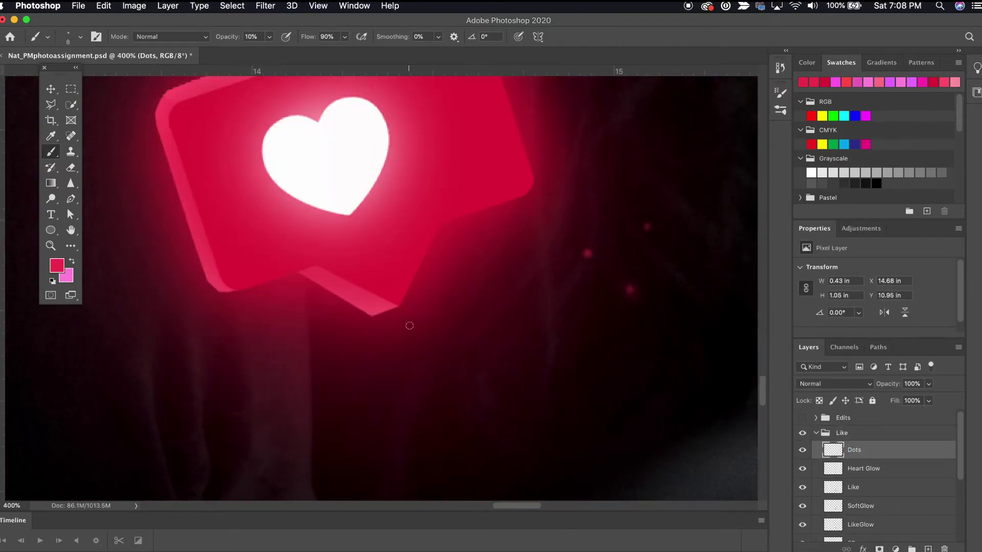
left_click(250, 360)
key("super+minus")
key("super+minus")
key("super+minus")
key("super+minus")
key("super+plus")
key("super+minus")
key("super+minus")
left_click(816, 432)
Step: Toggle the OG copy layer off and on to compare the edited photo with the original
left_click(841, 515)
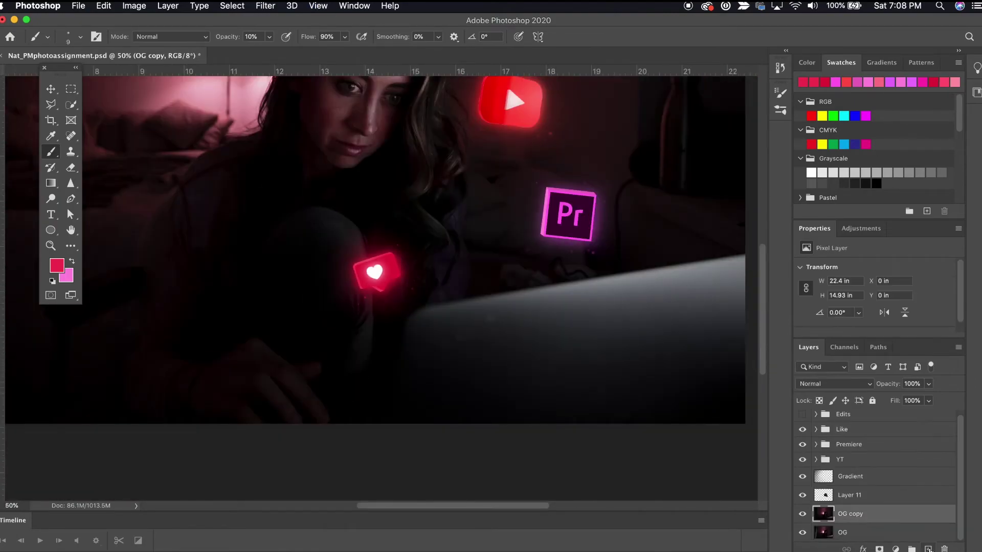
key("super+minus")
key("super+minus")
left_click(802, 514)
left_click(802, 513)
key("super+plus")
key("super+plus")
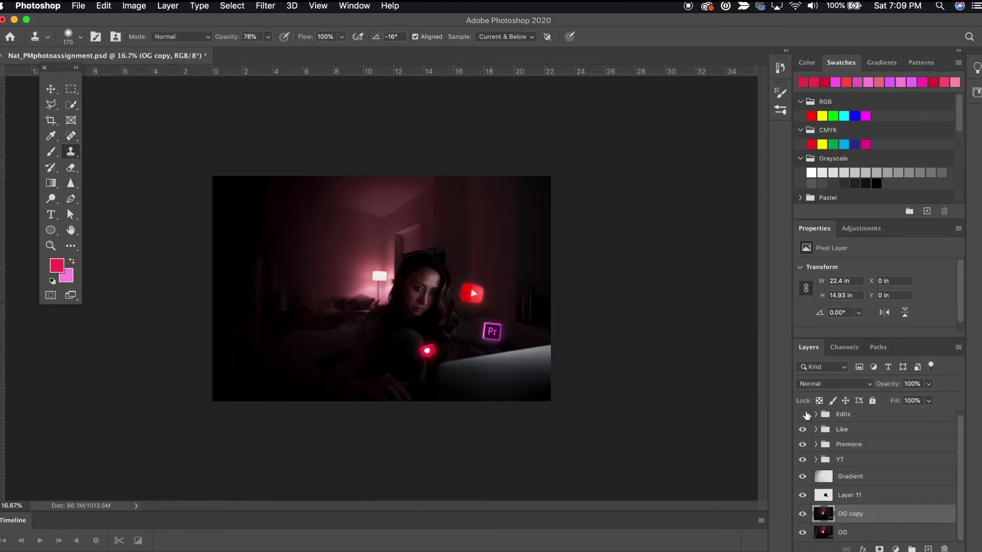
Step: Expand the YT group and add a new layer directly above its Soft Glow layer
left_click(816, 459)
scroll(859, 475, "down", 2)
left_click(872, 485)
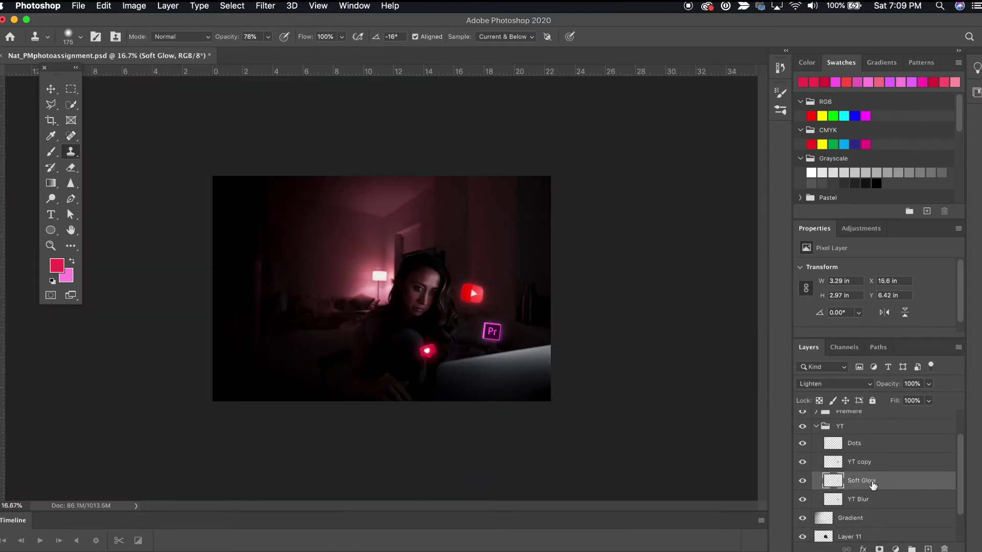
left_click(928, 548)
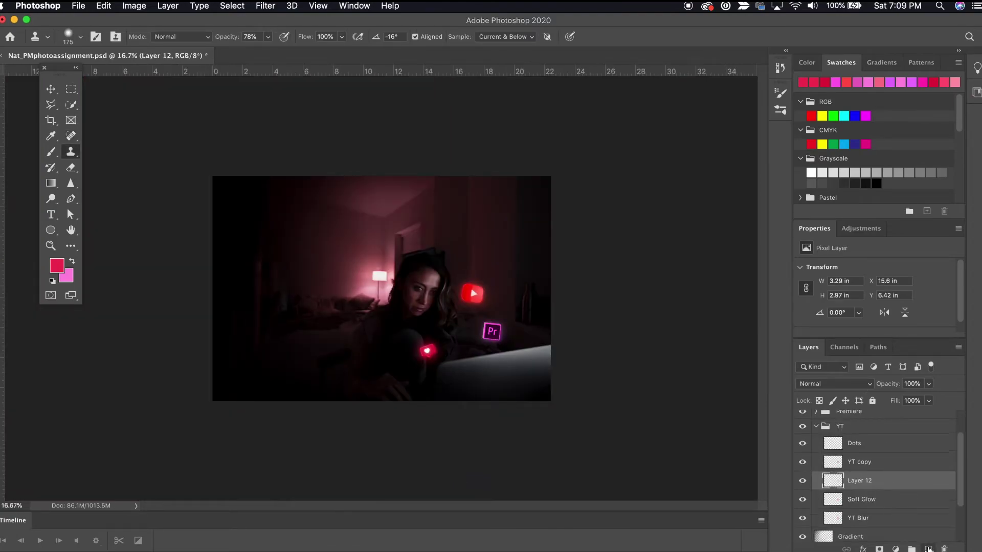
Step: Enlarge the soft Brush to 600 px at 30% opacity, sample the YouTube logo's red and paint a wider glow around it
key("b")
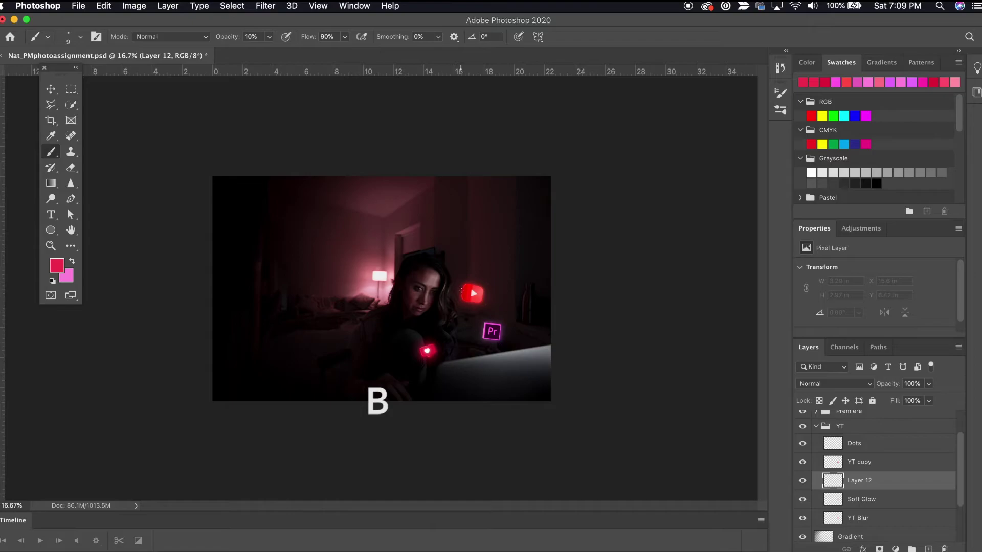
key("]")
key("]")
key("]")
key("]")
key("]")
key("]")
key("]")
key("]")
key("]")
key("]")
key("]")
key("]")
key("]")
key("]")
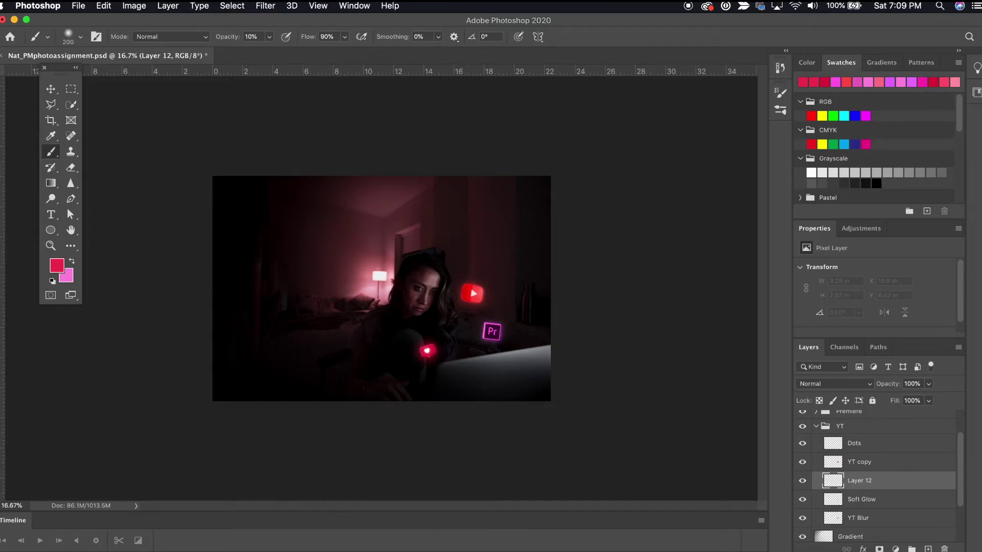
left_click(481, 289, "alt")
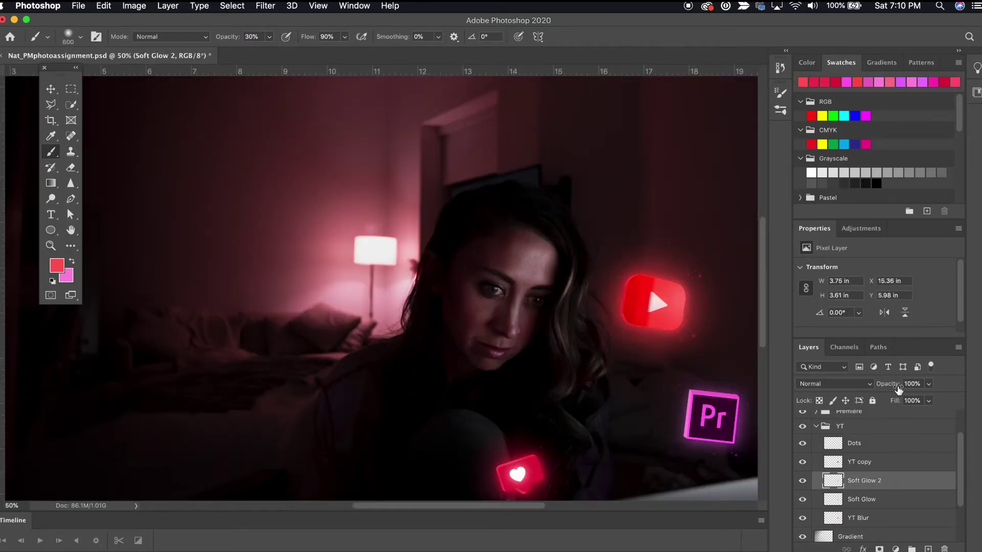
Step: Set the Soft Glow 2 layer's blend mode to Lighter Color and lower its opacity
left_click(839, 383)
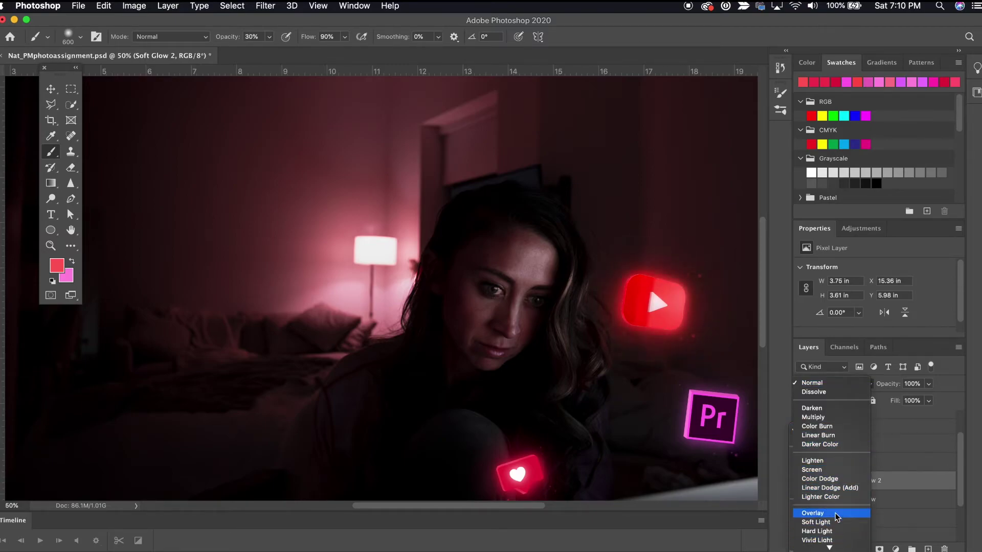
left_click(821, 498)
left_click_drag(928, 384, 906, 404)
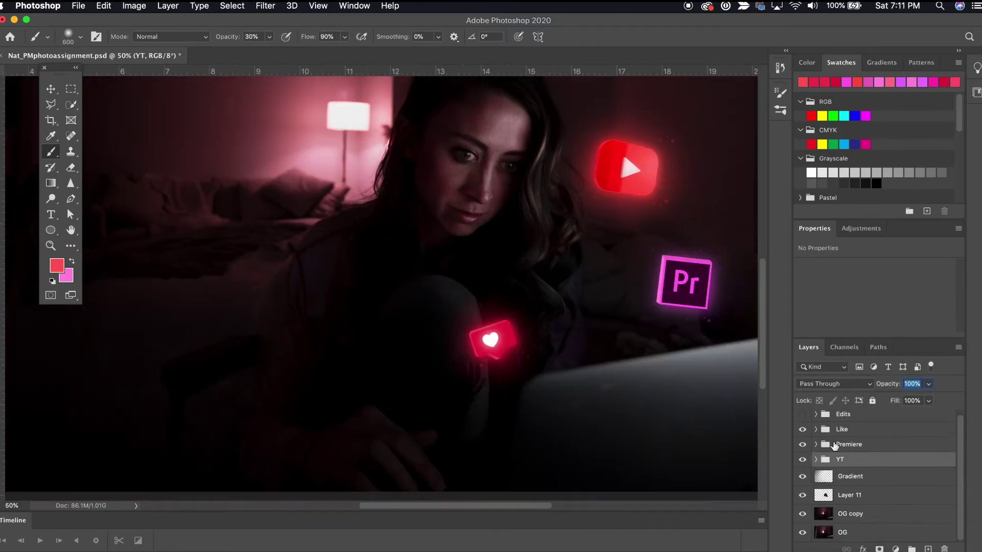
Step: Open the Like layer in the Camera Raw Filter and reduce the Oranges saturation
key("super+shift+a")
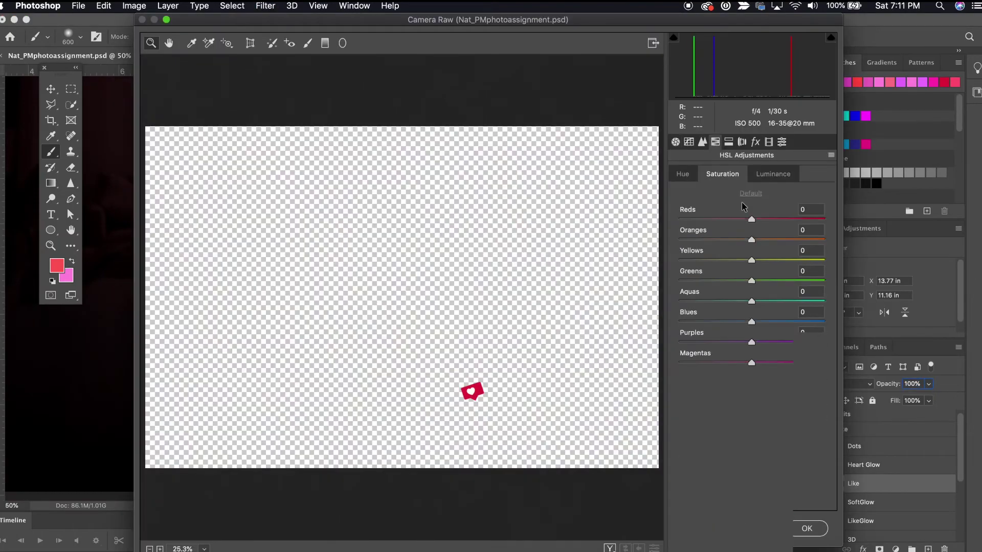
left_click_drag(751, 239, 716, 239)
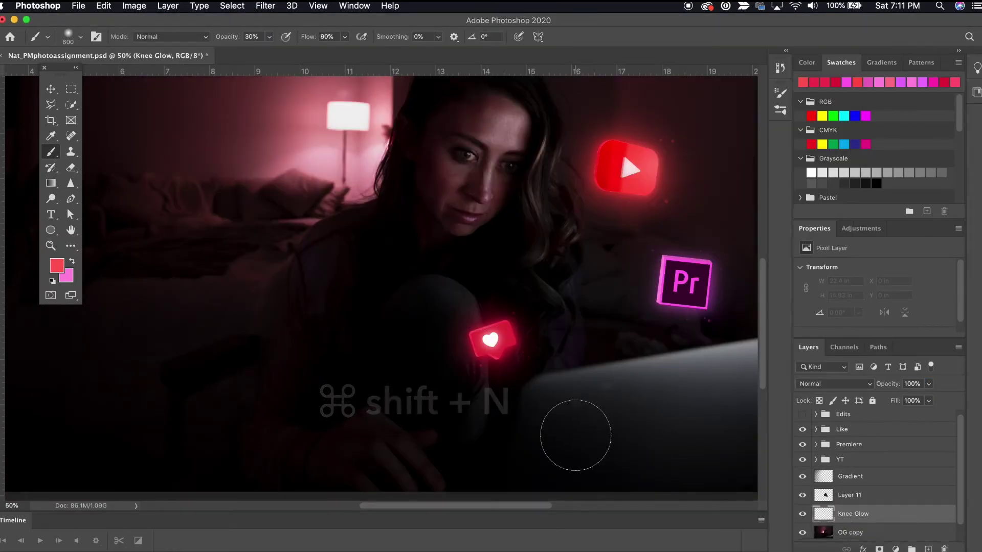
Step: Choose a light pink foreground colour for painting on the Knee Glow layer
key("super+minus")
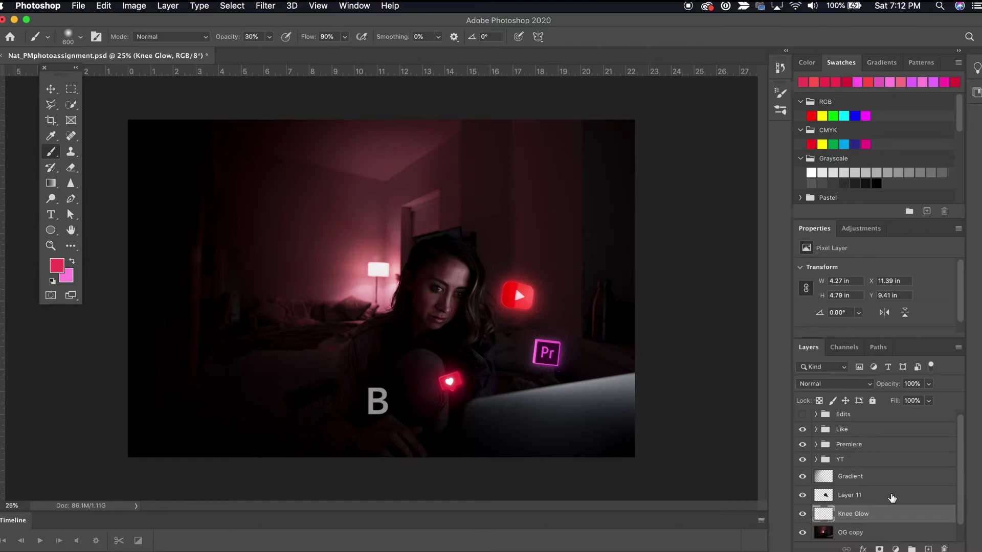
left_click(56, 266)
left_click(609, 355)
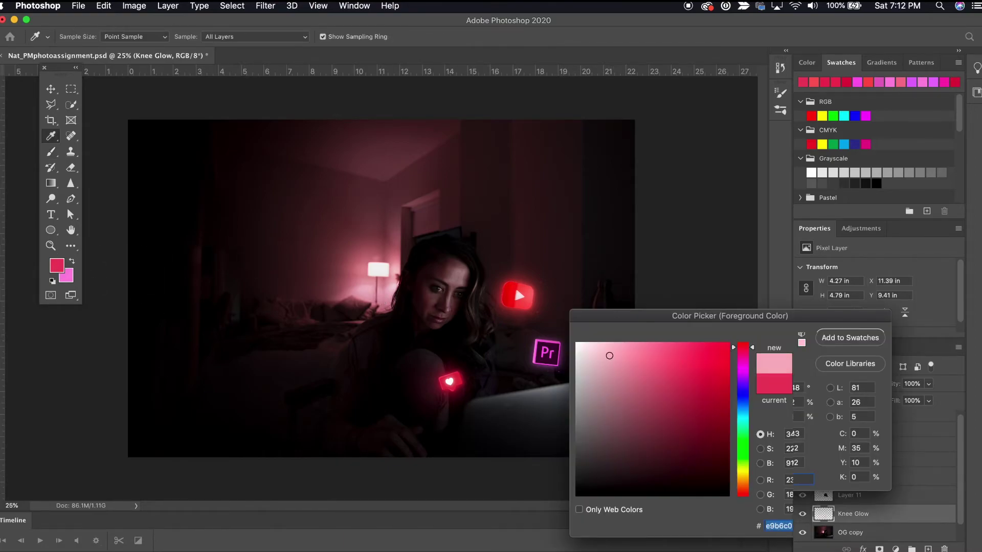
key("Return")
Step: Lower the brush opacity to 21%, paint a light pink glow over the knee and set the Knee Glow layer to Color Dodge
left_click_drag(428, 373, 431, 400)
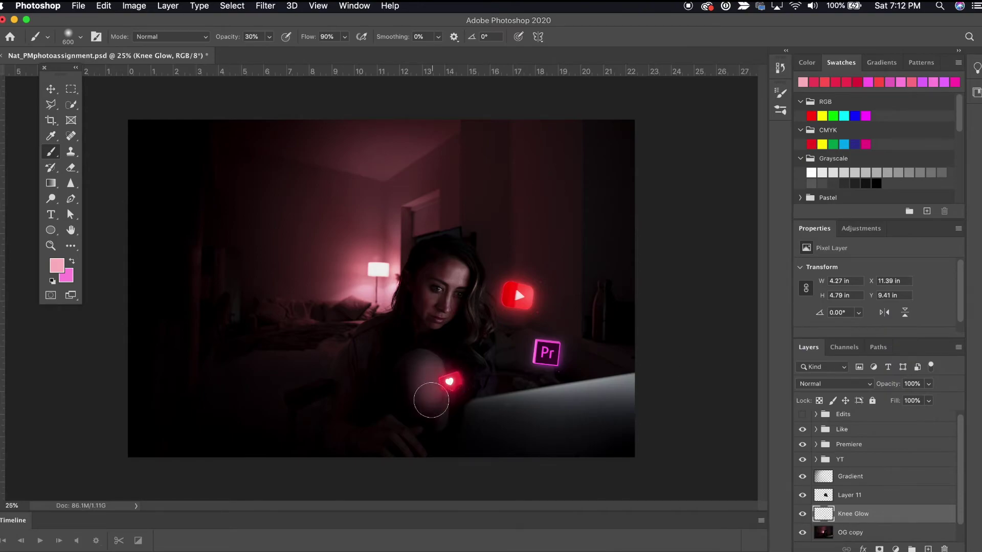
key("super+z")
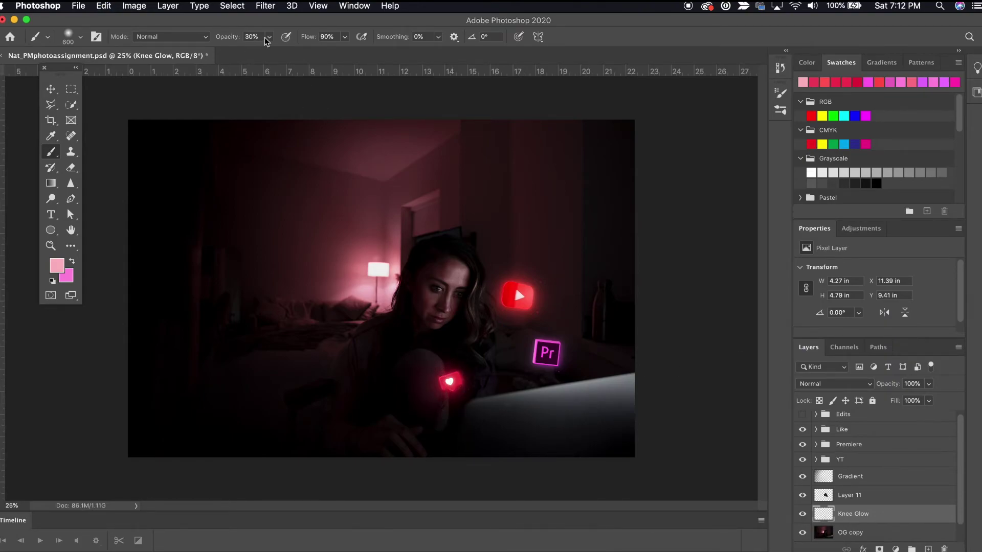
mouse_move(267, 40)
left_mouse_down()
mouse_move(257, 56)
mouse_move(265, 51)
left_mouse_up()
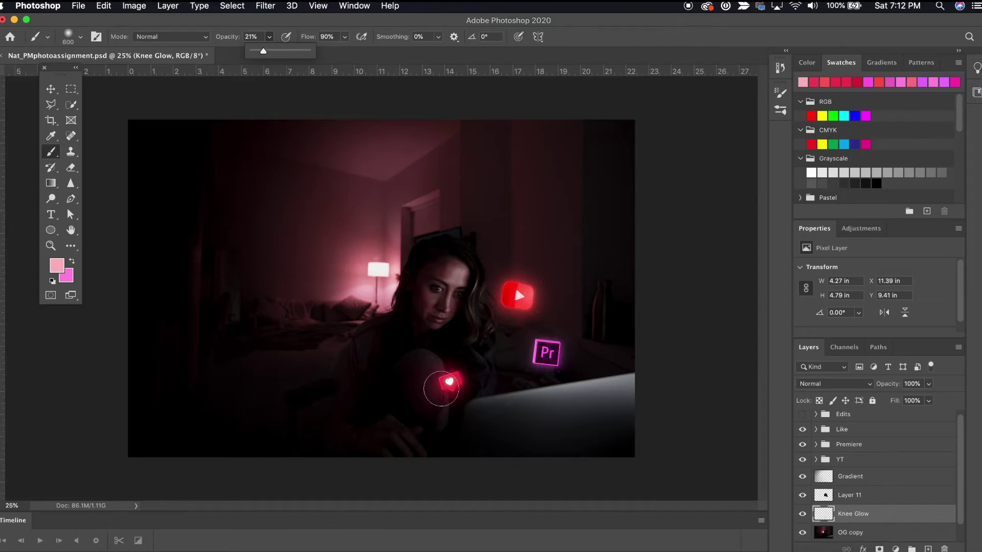
left_click_drag(430, 377, 433, 401)
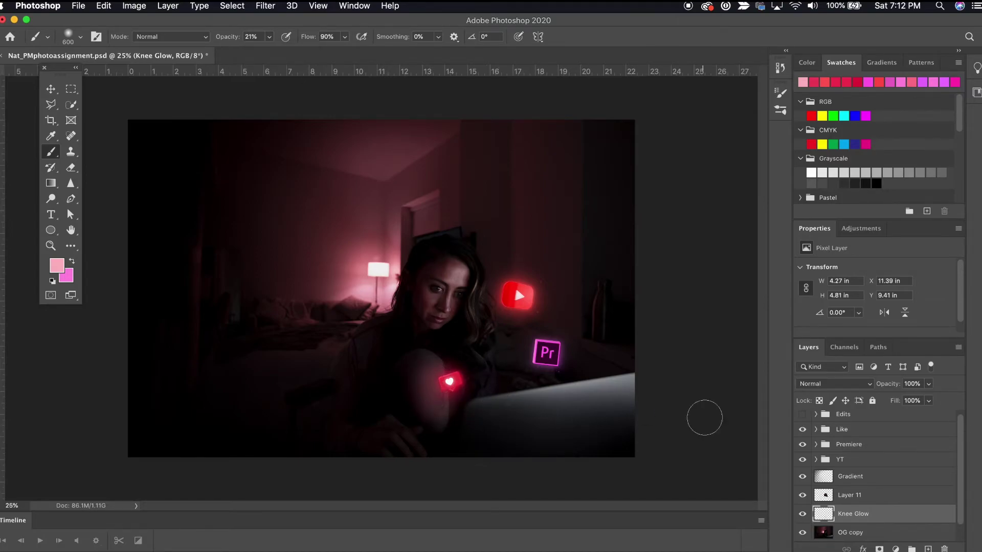
left_click(833, 383)
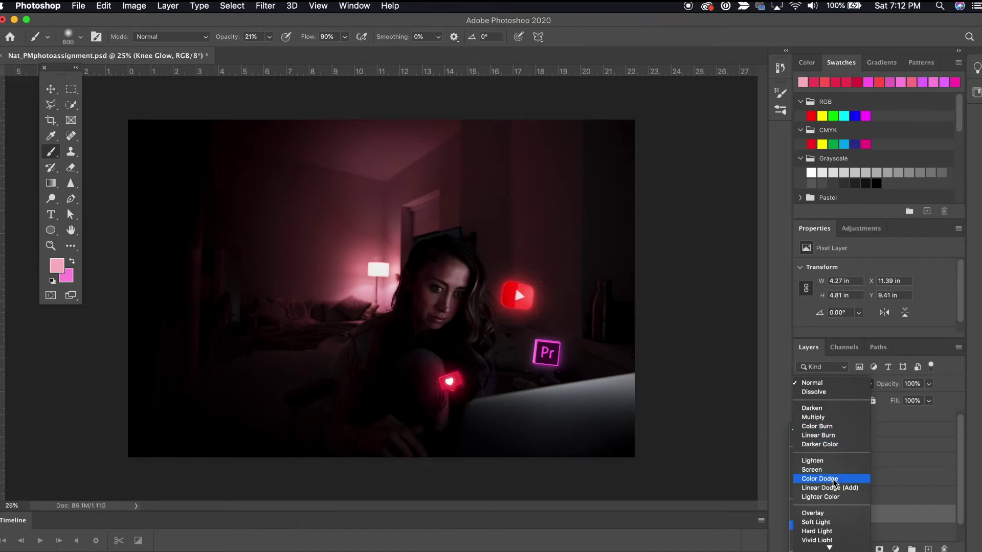
left_click(834, 482)
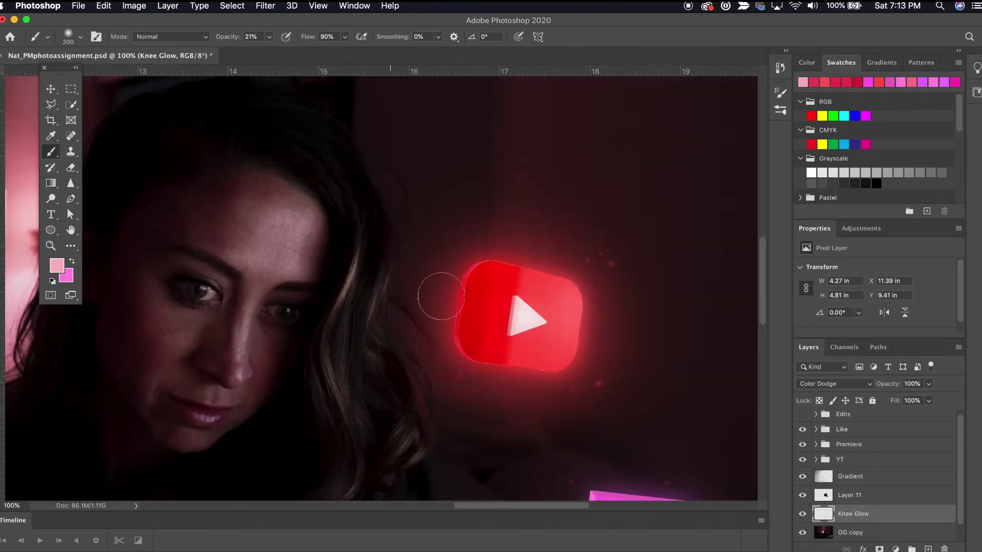
Step: Add a new layer directly above OG copy and name it Hair Glow
left_click(850, 533)
left_click(928, 549)
double_click(847, 532)
type("Hair Glow")
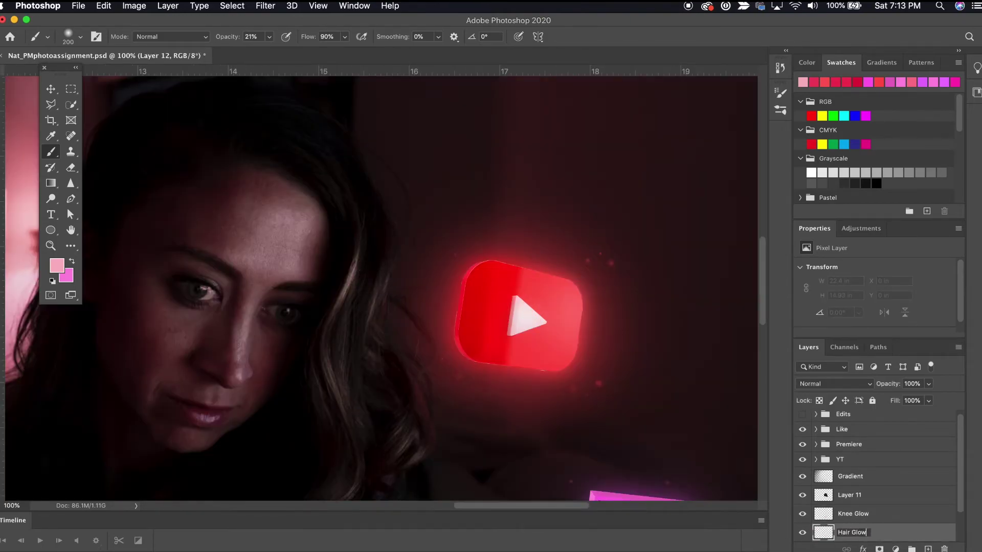
key("Return")
Step: Rename Layer 11 as Face and move the Hair Glow layer directly above it
key("bracketright")
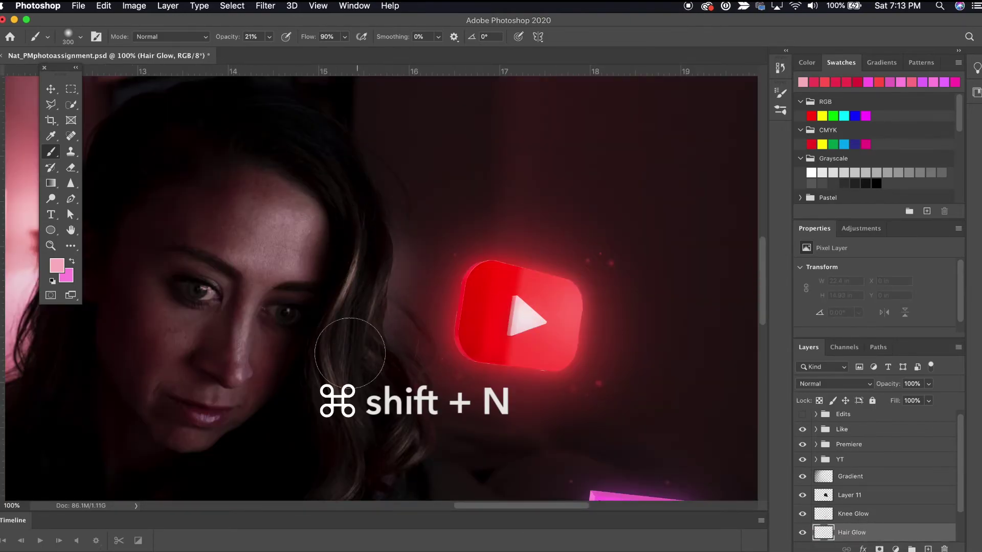
left_click_drag(849, 495, 853, 495)
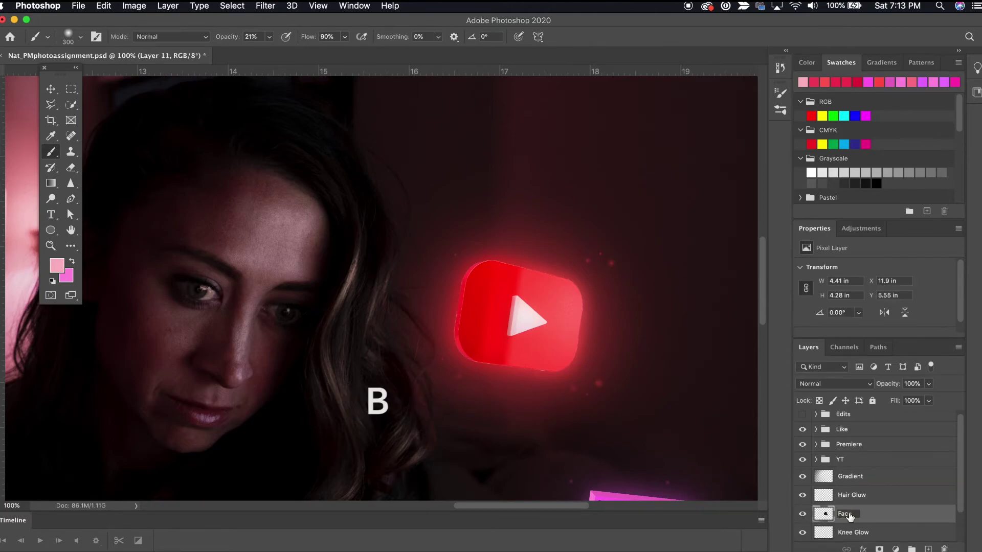
left_click(852, 495)
Step: Paint a light pink glow down the hair facing the YouTube logo and set the Hair Glow layer to Overlay
mouse_move(359, 294)
left_mouse_down()
mouse_move(378, 277)
mouse_move(341, 403)
mouse_move(406, 461)
left_mouse_up()
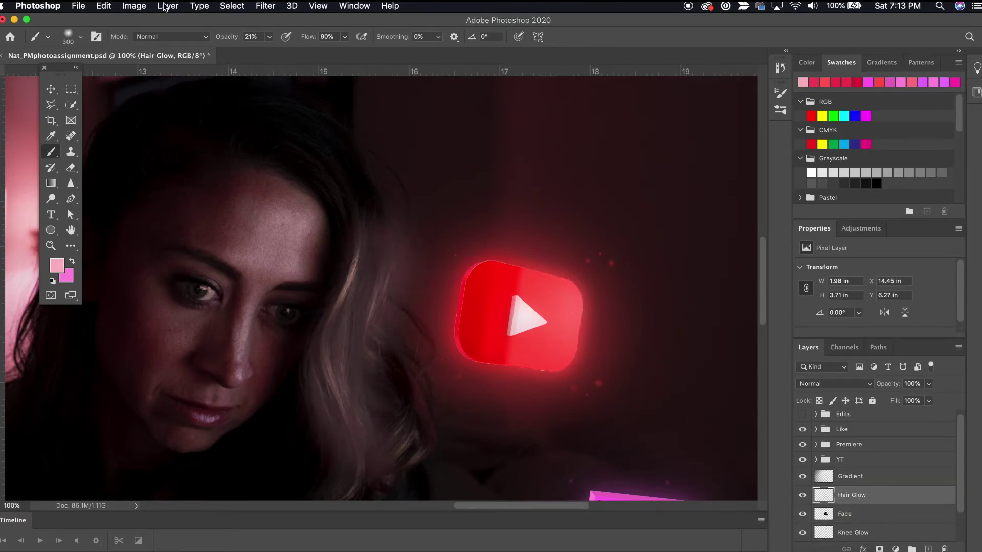
left_click(833, 384)
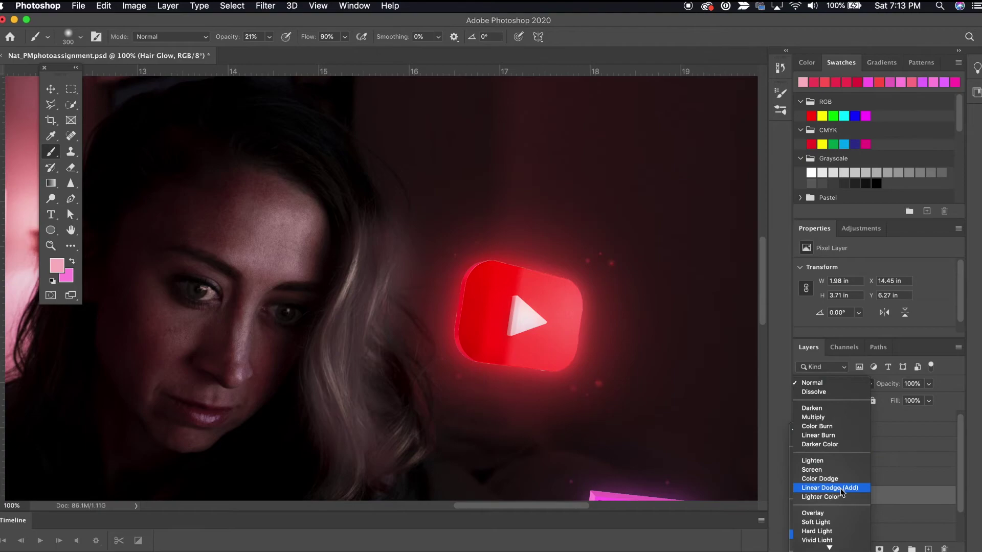
left_click(833, 514)
key("super+minus")
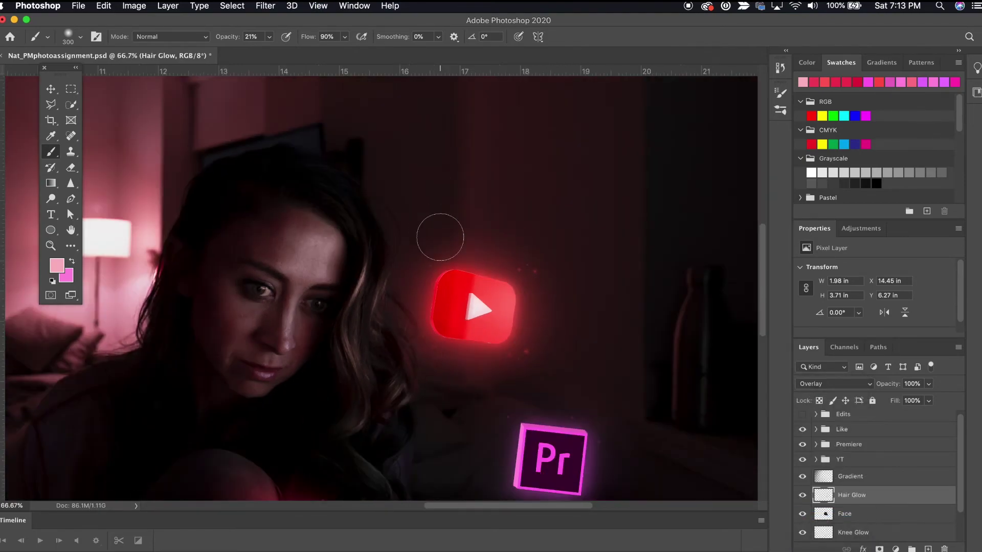
Step: Sample the YouTube logo's red and add a new layer named Hair Glow 2 above Hair Glow
left_click(443, 279, "alt")
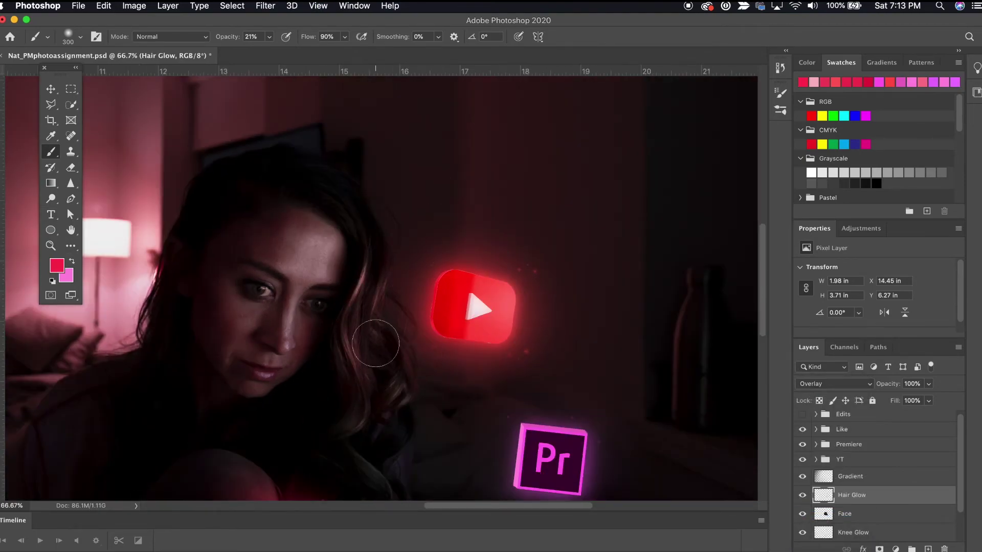
left_click(927, 549)
double_click(860, 495)
type("Hair Gl")
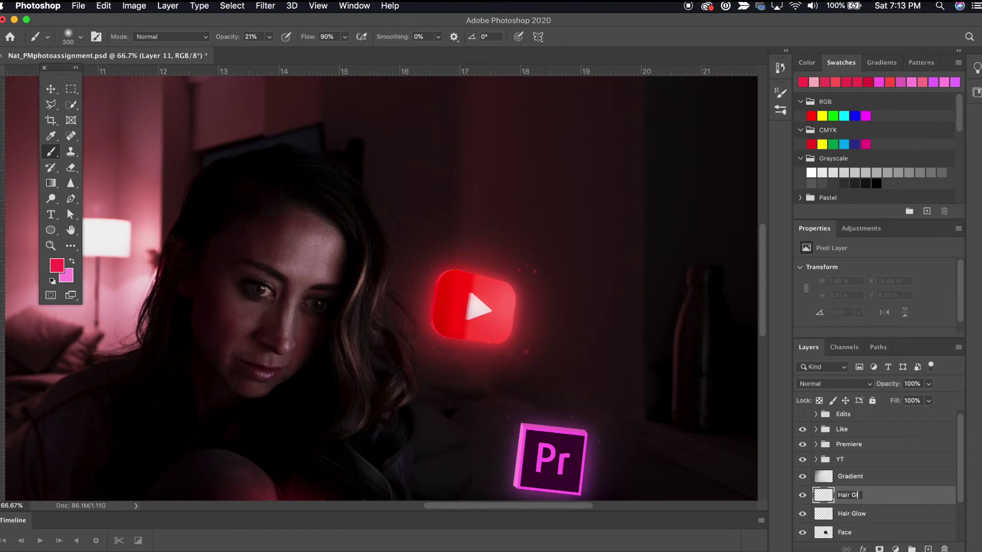
type("ow 2")
key("Return")
Step: Paint the sampled red down the same hair strands and set the Hair Glow 2 layer to Overlay
left_click_drag(368, 248, 372, 401)
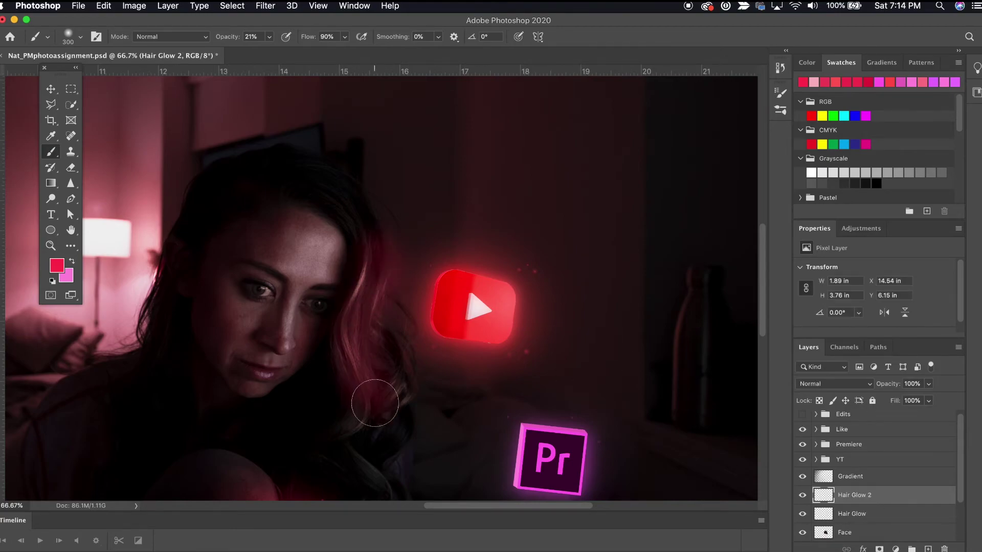
left_click(868, 384)
left_click(813, 513)
Step: Try merging the Hair Glow and Hair Glow 2 layers, and undo the merge
left_click(859, 514, "shift")
right_click(859, 514)
left_click(758, 436)
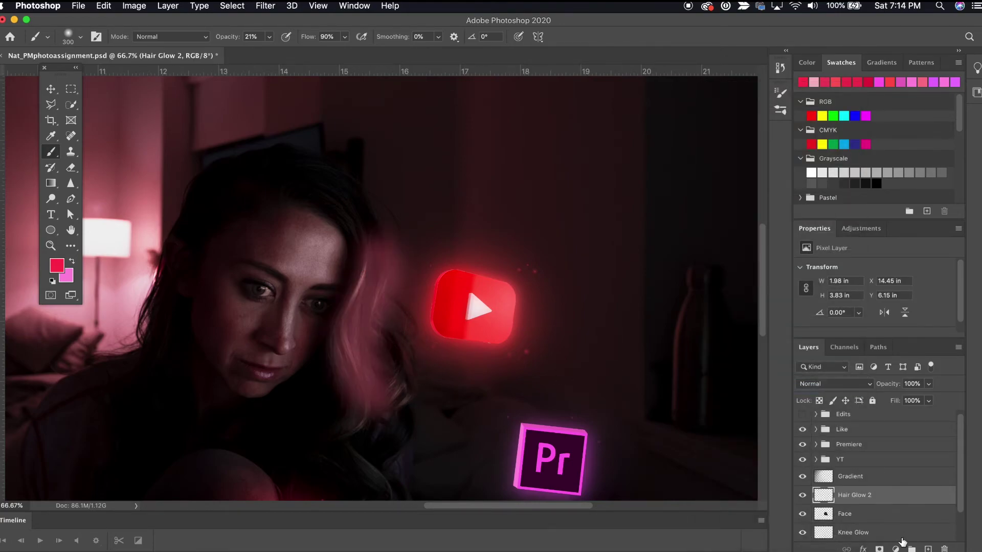
key("super+z")
Step: Group the Hair Glow 2, Hair Glow and Face layers and name the group Face/Hair
left_click(870, 476)
left_click(868, 495)
left_click(847, 532, "shift")
key("super+g")
double_click(846, 494)
type("F")
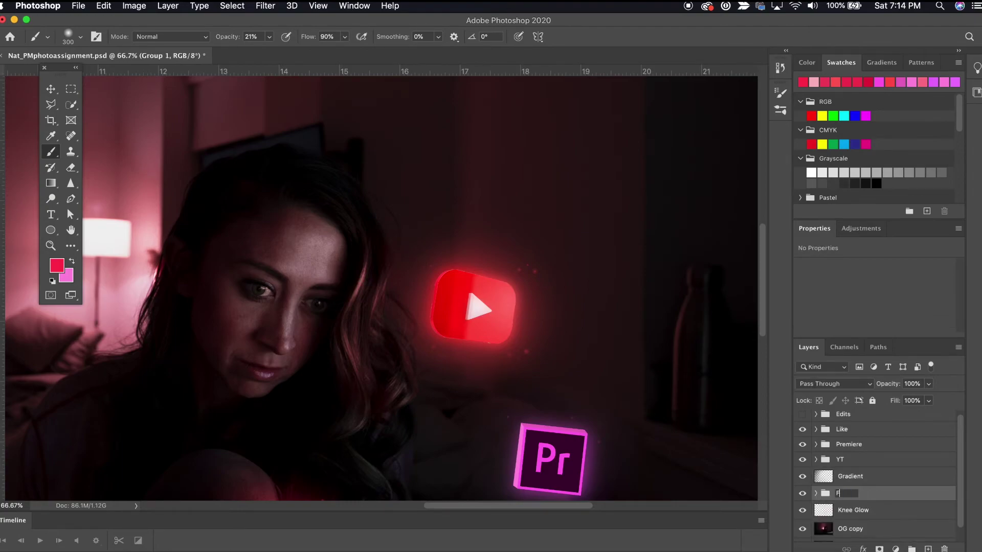
type("ace/Hair")
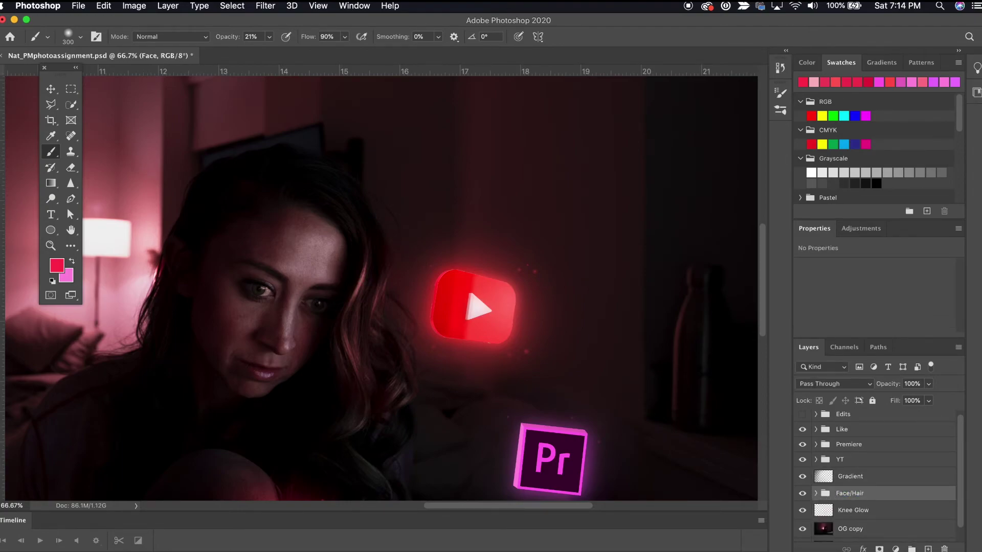
key("Return")
Step: Expand the Face/Hair group and select its Face layer, with the portrait in close view
left_click(817, 494)
left_click(876, 512)
key("super+0")
key("super+plus")
key("super+plus")
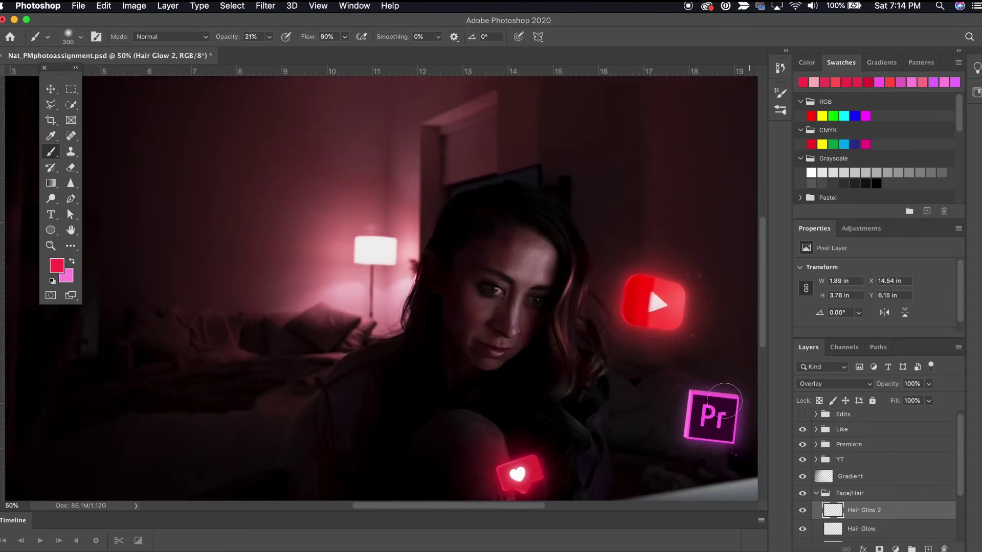
scroll(638, 362, "right", 3)
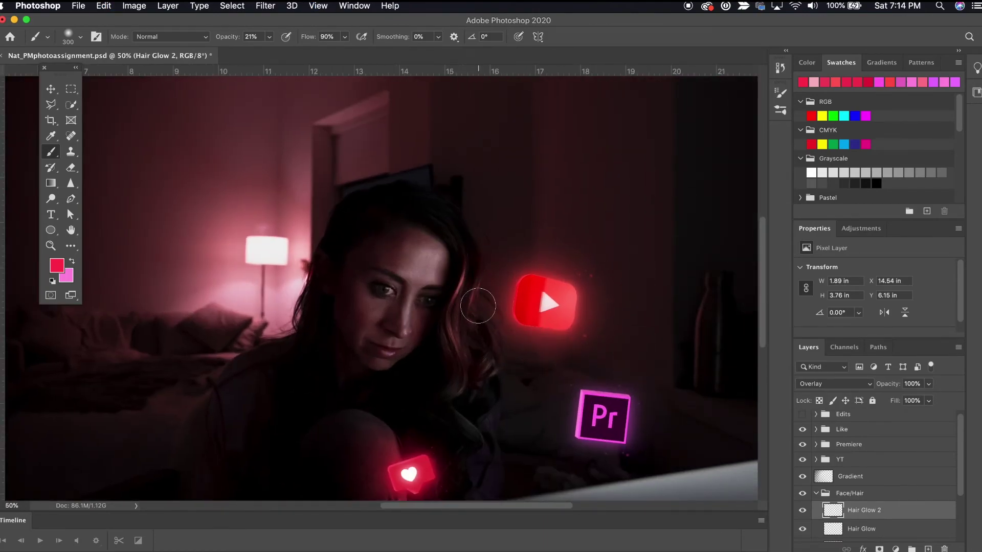
scroll(620, 346, "down", 3)
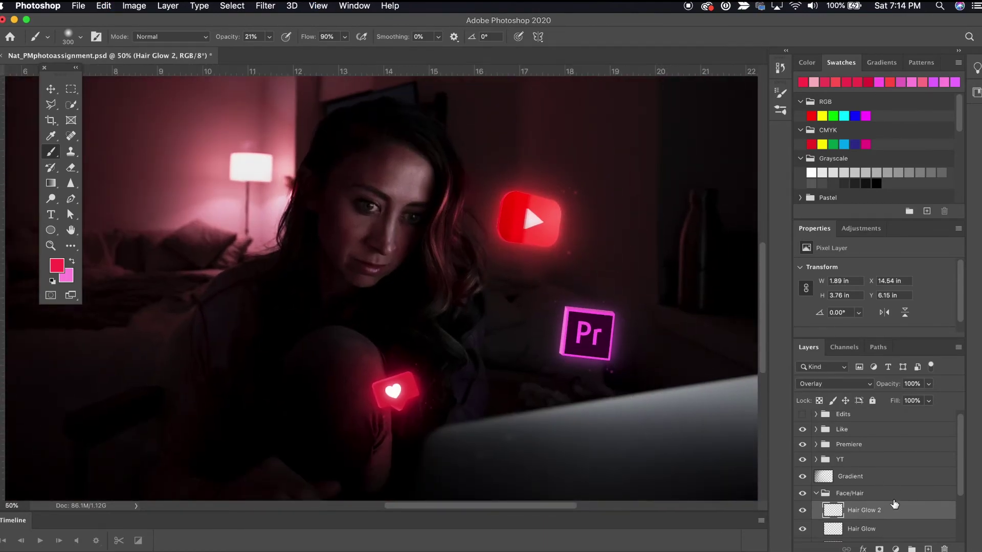
scroll(837, 501, "down", 3)
left_click(869, 487)
key("super+plus")
key("super+plus")
scroll(811, 425, "up", 3)
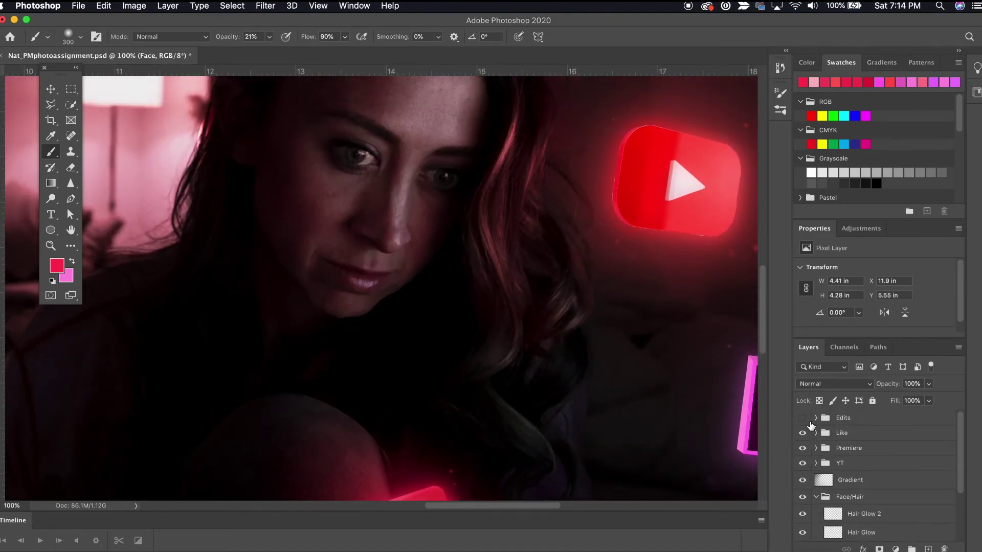
Step: Briefly show the Edits group to compare it with the current composite, and hide it again
left_click(802, 419)
left_click(803, 419)
scroll(481, 352, "up", 3)
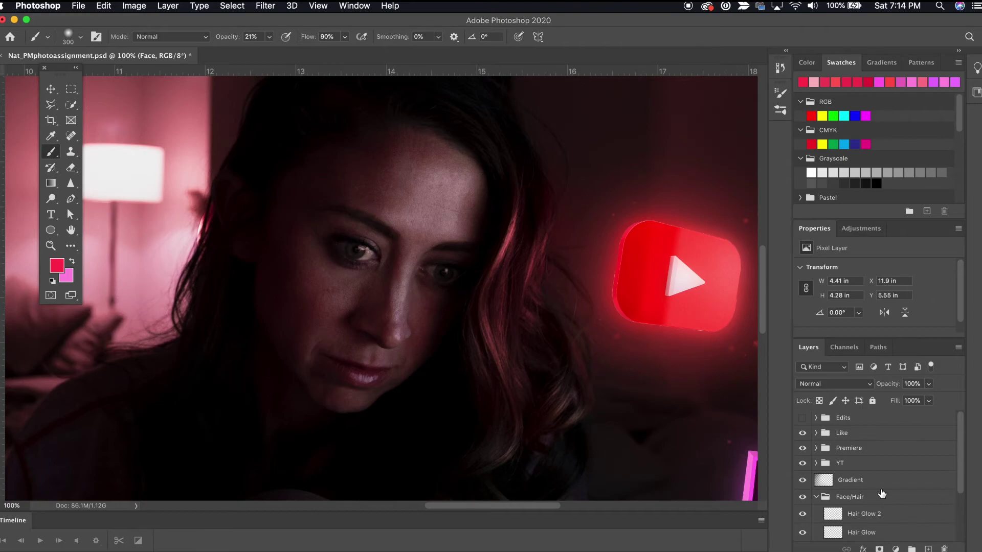
Step: Set the Brush opacity to 11% and sample the shadowed skin tone just below the eye
scroll(879, 493, "down", 3)
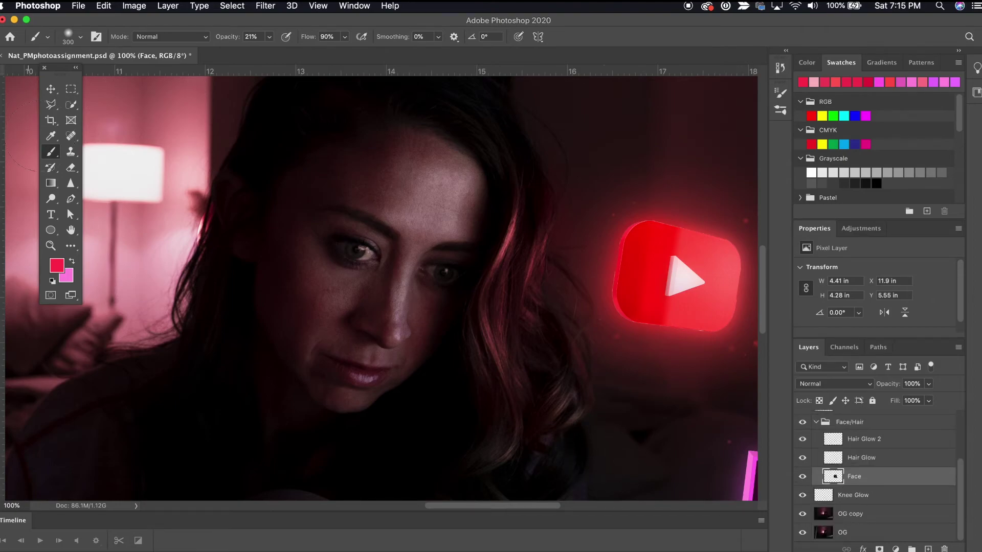
key("b")
left_click(269, 37)
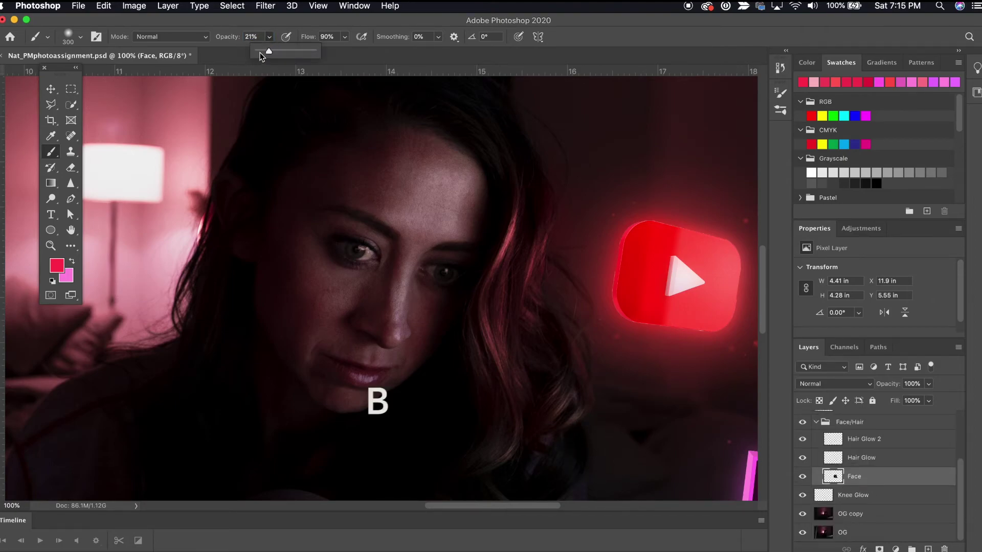
left_click_drag(262, 51, 265, 51)
left_click(348, 275, "alt")
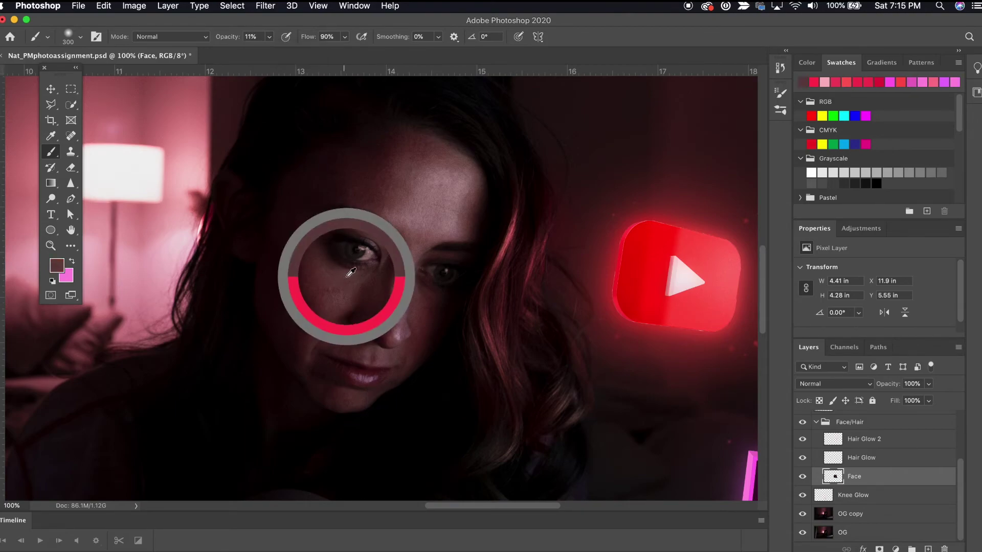
Step: Smooth the skin on the Face layer with a smaller soft brush, sampling tones from the nose and forehead
key("[")
key("[")
key("[")
key("[")
key("[")
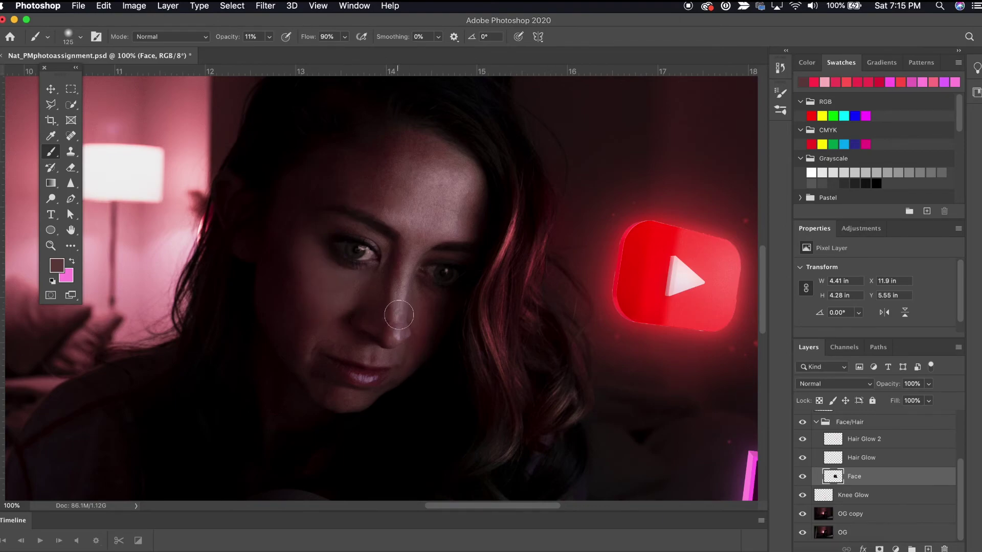
left_click(401, 335, "alt")
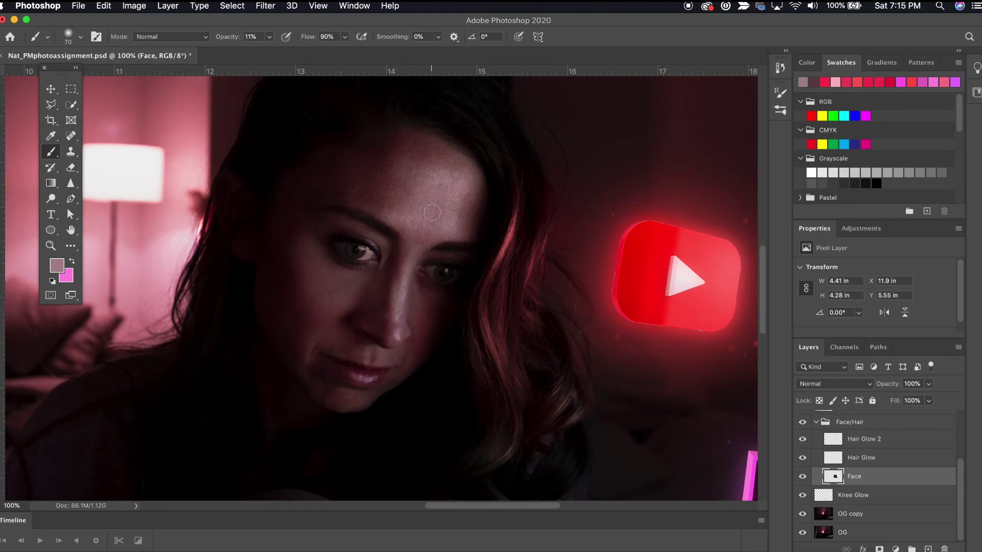
left_click(429, 187, "alt")
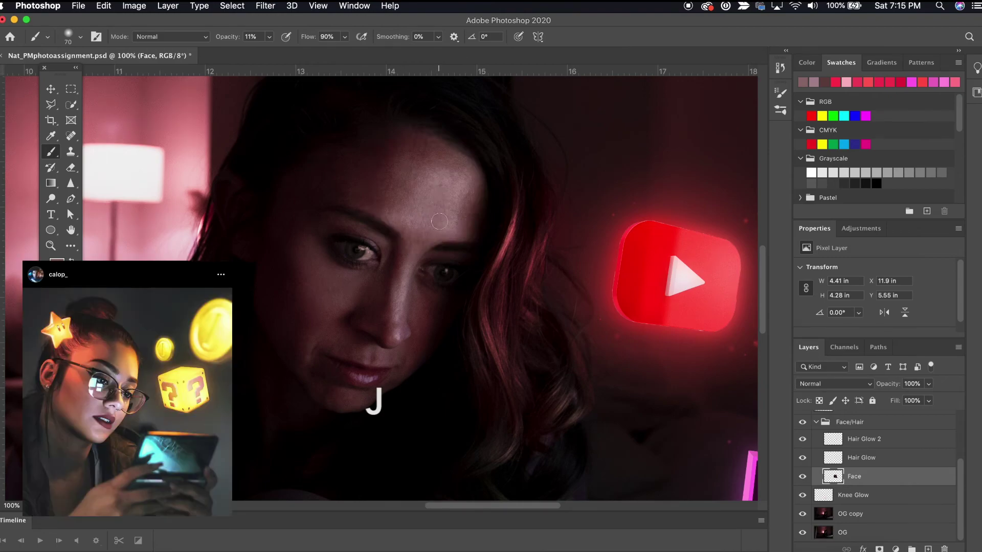
Step: Remove the blemishes and uneven spots on the forehead with the Content-Aware Spot Healing Brush
key("j")
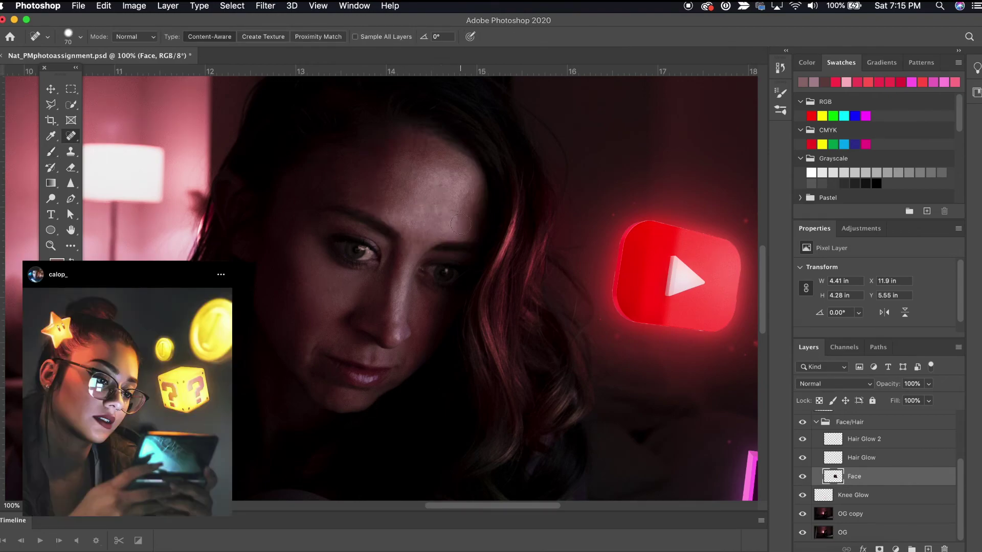
left_click(449, 211)
left_click(405, 185)
left_click(401, 209)
left_click(411, 193)
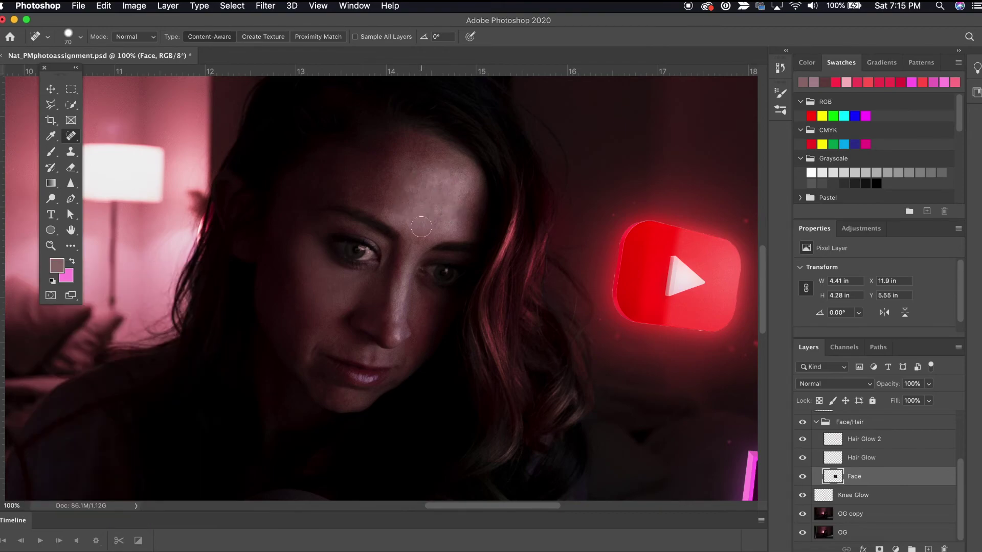
left_click(421, 235)
left_click(416, 200)
left_click(450, 177)
left_click(409, 189)
left_click(449, 206)
Step: Select the more brightly lit eye on the Face layer with the Quick Selection tool at 40 px
key("w")
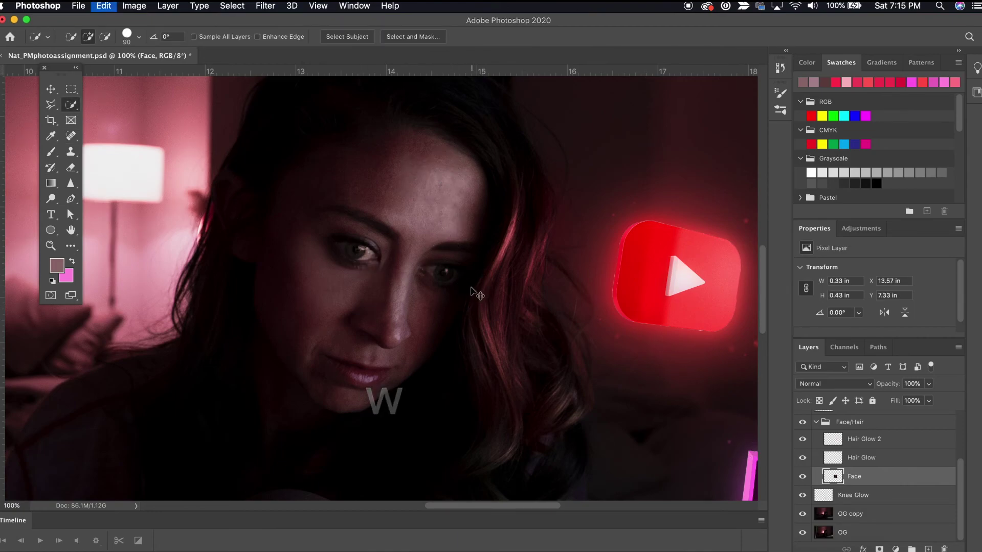
key("bracketleft")
key("bracketleft")
key("bracketleft")
key("bracketleft")
key("bracketleft")
key("bracketleft")
left_click(361, 253)
left_click(342, 254)
left_click(353, 261)
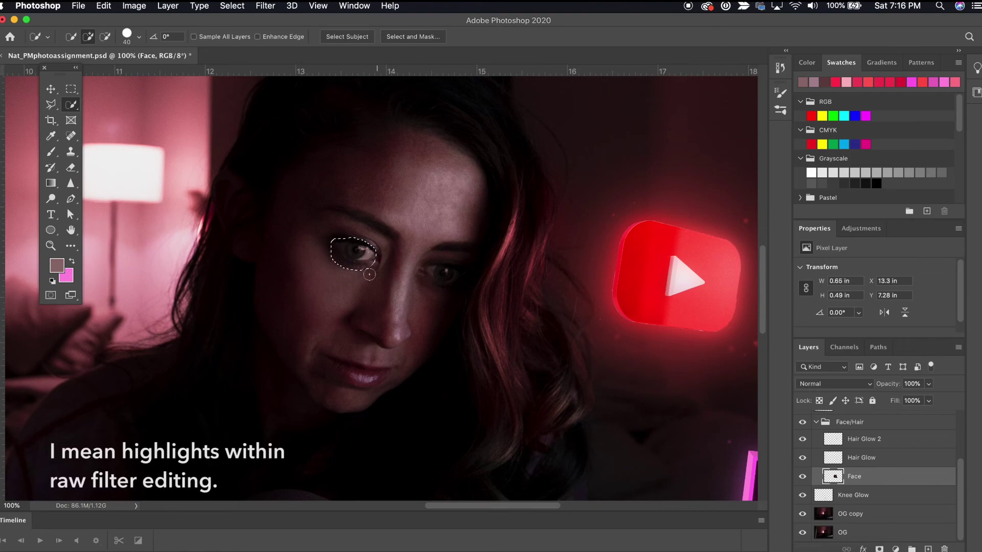
Step: Tighten the Quick Selection around the brighter eye, then add the other eye and trim the surplus skin around it
left_click(348, 268, "alt")
left_click(332, 257, "alt")
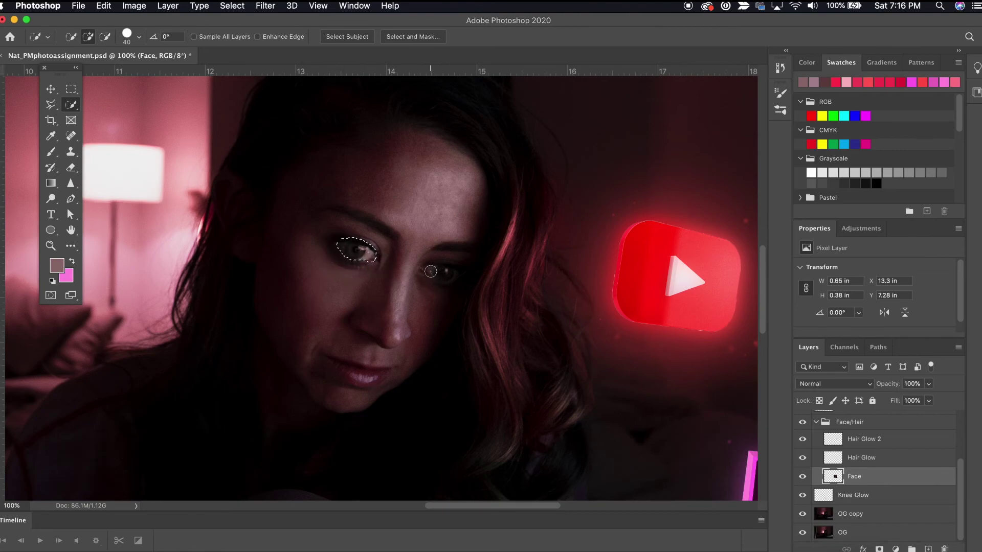
mouse_move(430, 272)
left_mouse_down()
mouse_move(451, 270)
mouse_move(432, 272)
mouse_move(458, 257)
left_mouse_up()
left_click(445, 244, "alt")
left_click(425, 284, "alt")
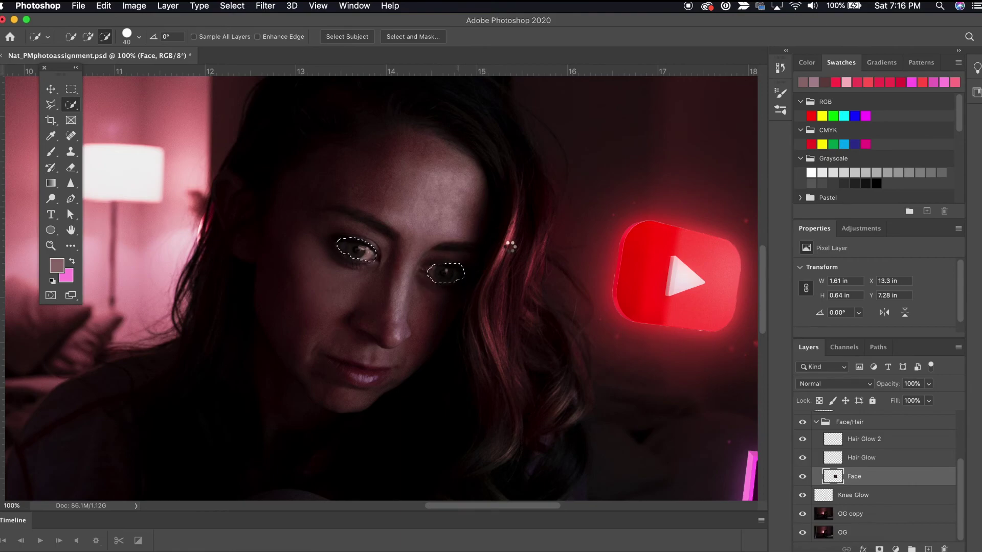
Step: Copy the two selected eyes from the Face layer onto a new layer
key("super+j")
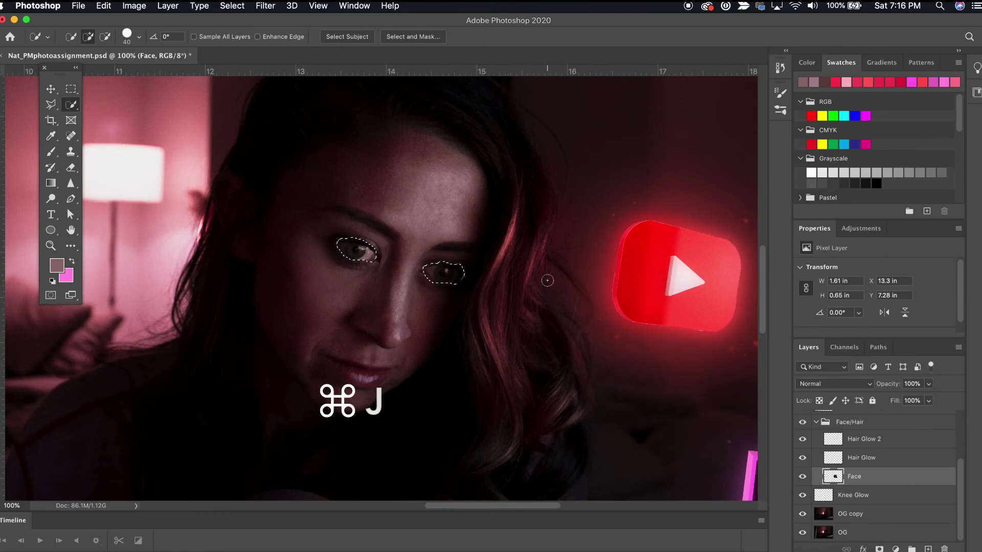
key("super+t")
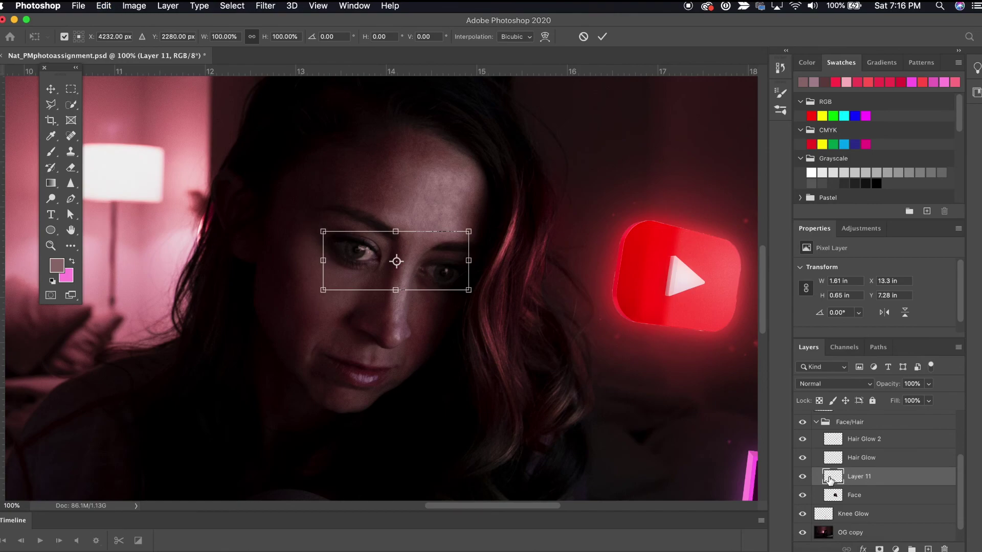
key("Return")
Step: Brighten the copied eyes with the Camera Raw Filter by raising Highlights and Whites
key("super+shift+a")
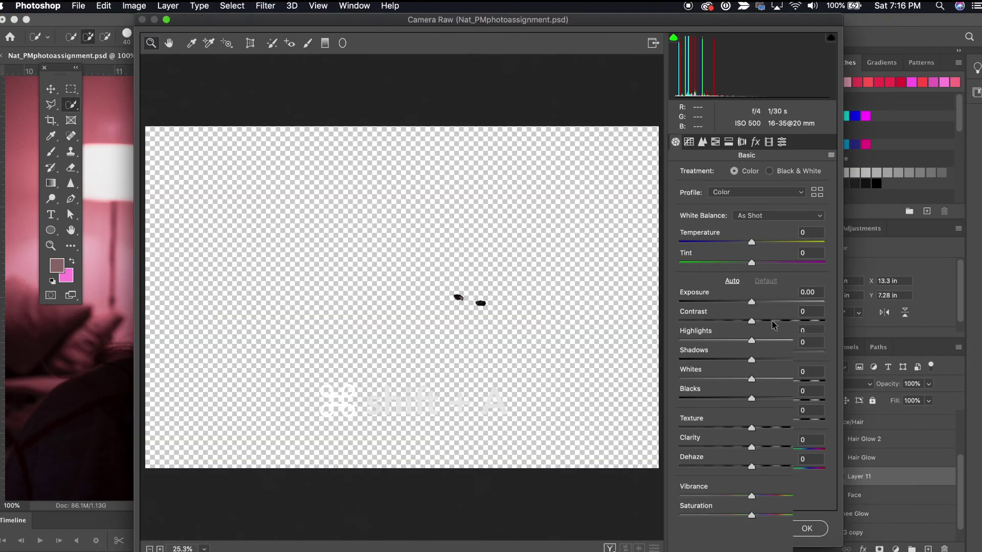
left_click_drag(751, 341, 771, 342)
left_click_drag(751, 379, 766, 379)
left_click(807, 529)
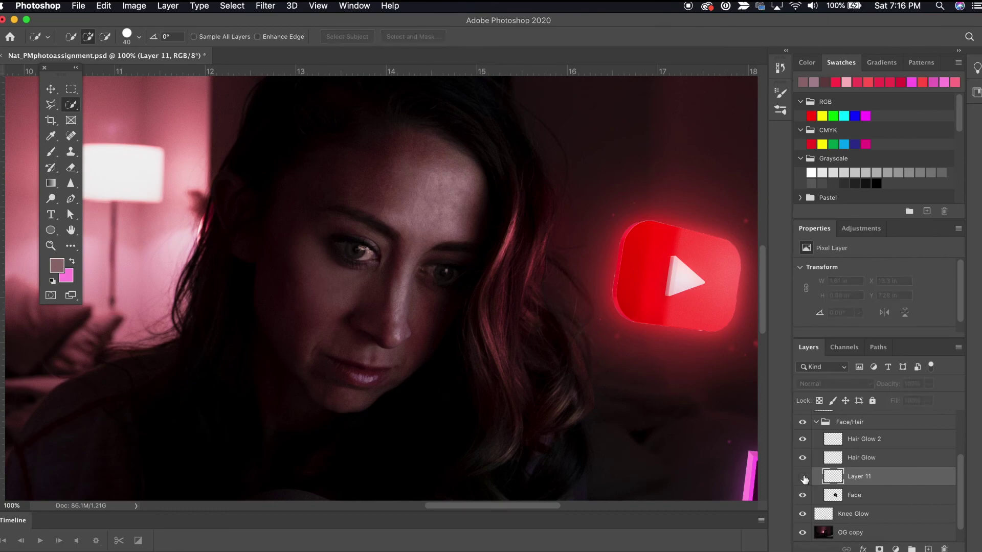
Step: Set the opacity of the copied eyes layer to 83% and rename it Eyes
key("super+minus")
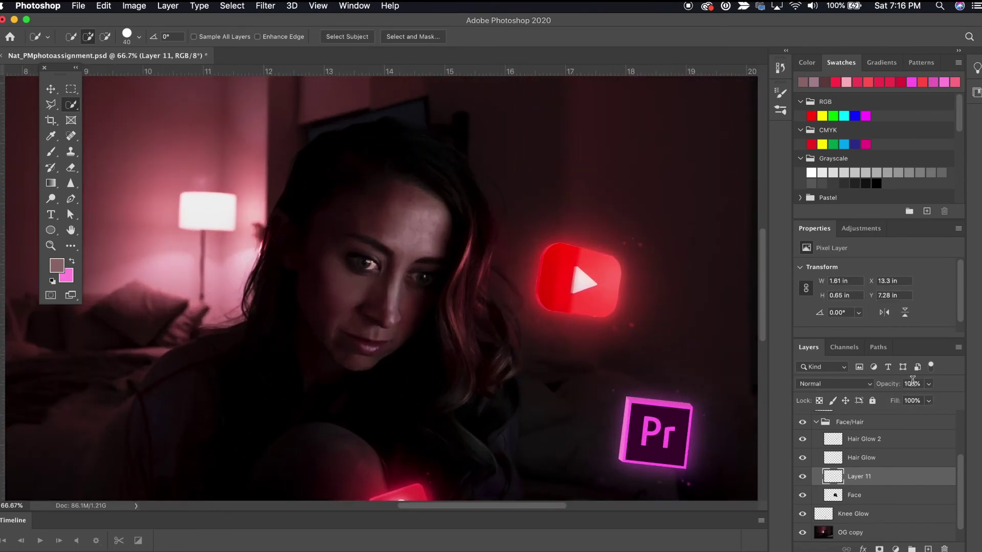
left_click_drag(928, 384, 923, 401)
double_click(860, 476)
type("Eyes")
key("Return")
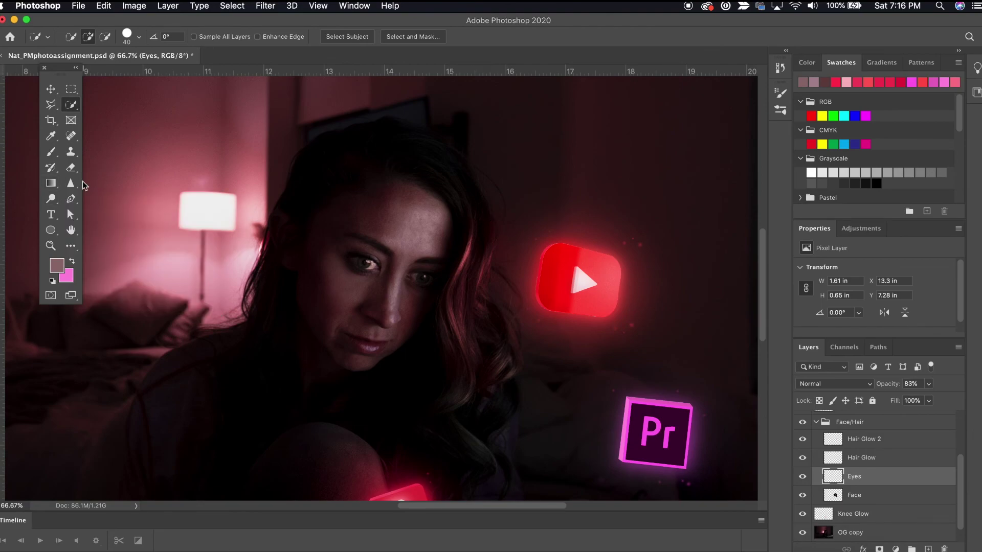
Step: Compare the composite with the Edits group hidden and shown
key("b")
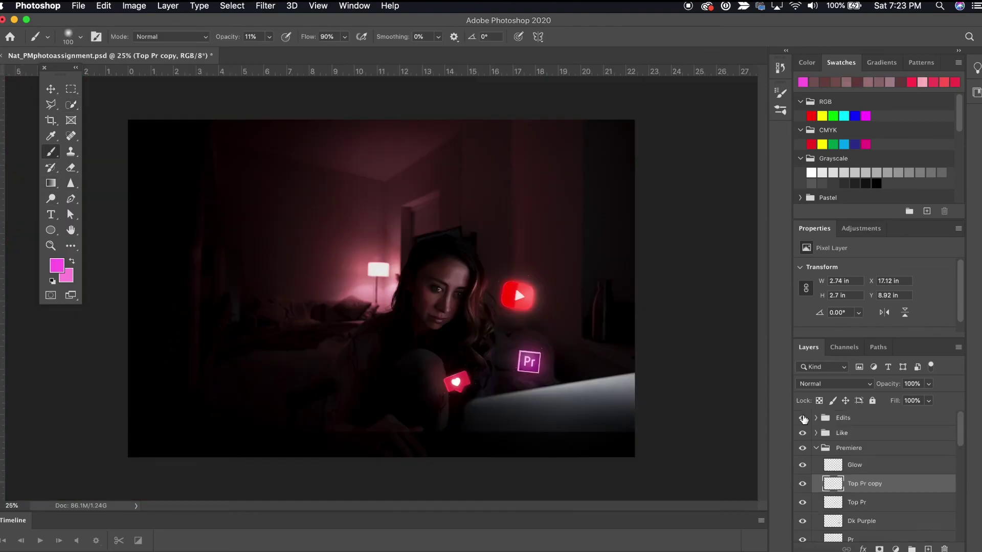
left_click(803, 418)
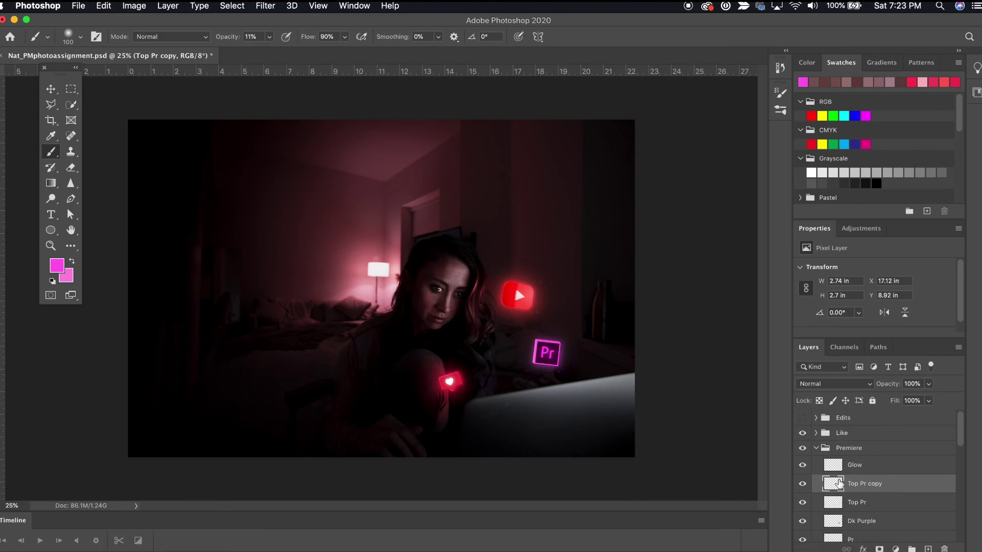
left_click(801, 419)
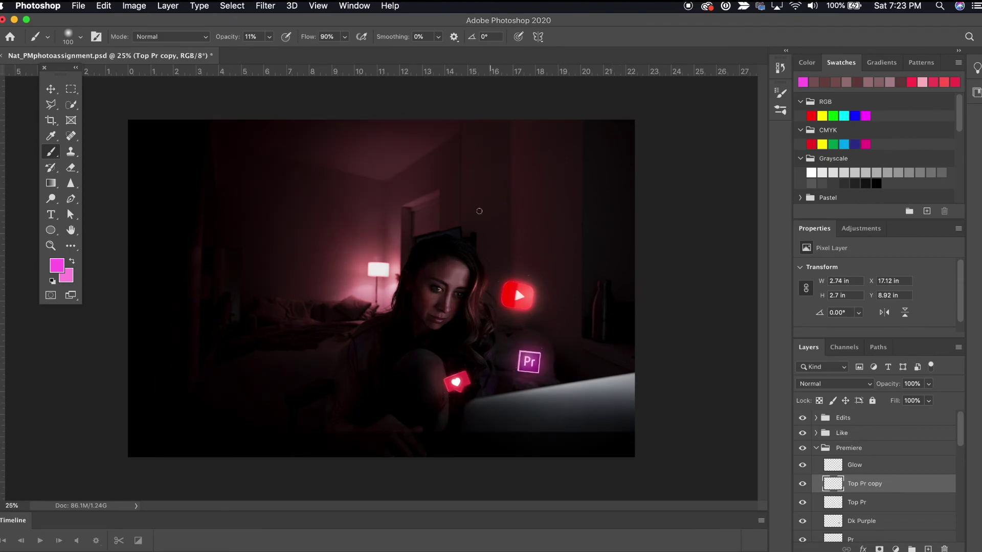
Step: Crop the image to a landscape 5:4 ratio, keeping the woman, the lamp, the three logos and the laptop in frame
key("c")
key("x")
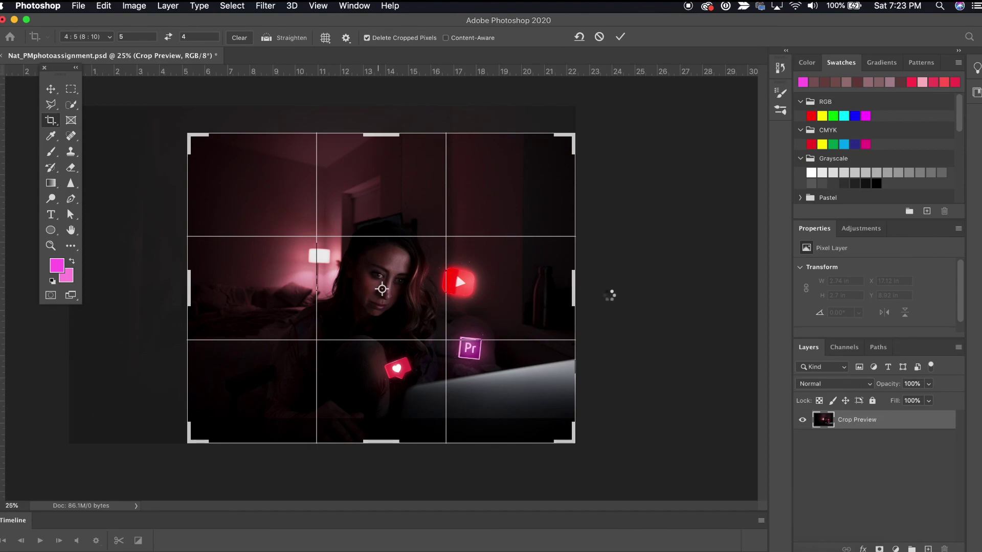
key("Return")
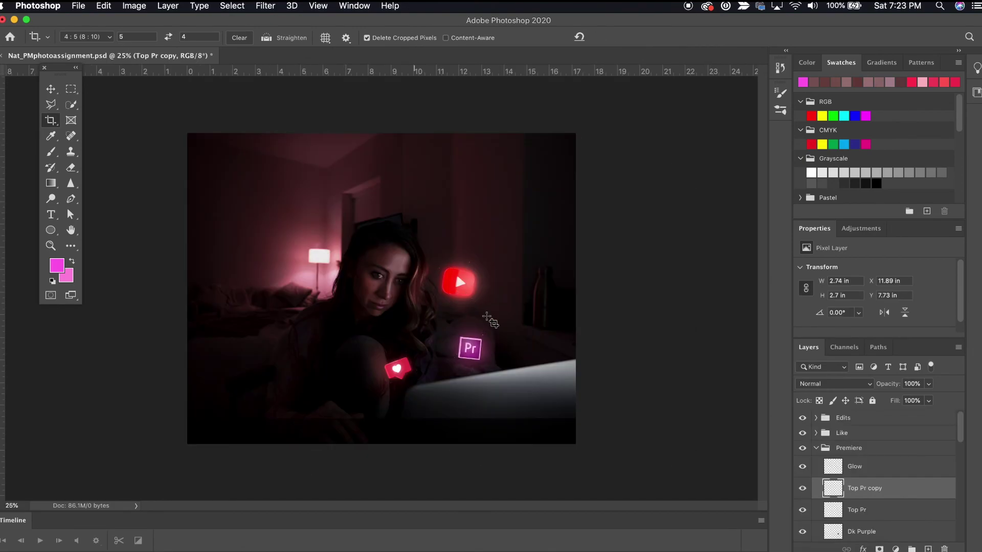